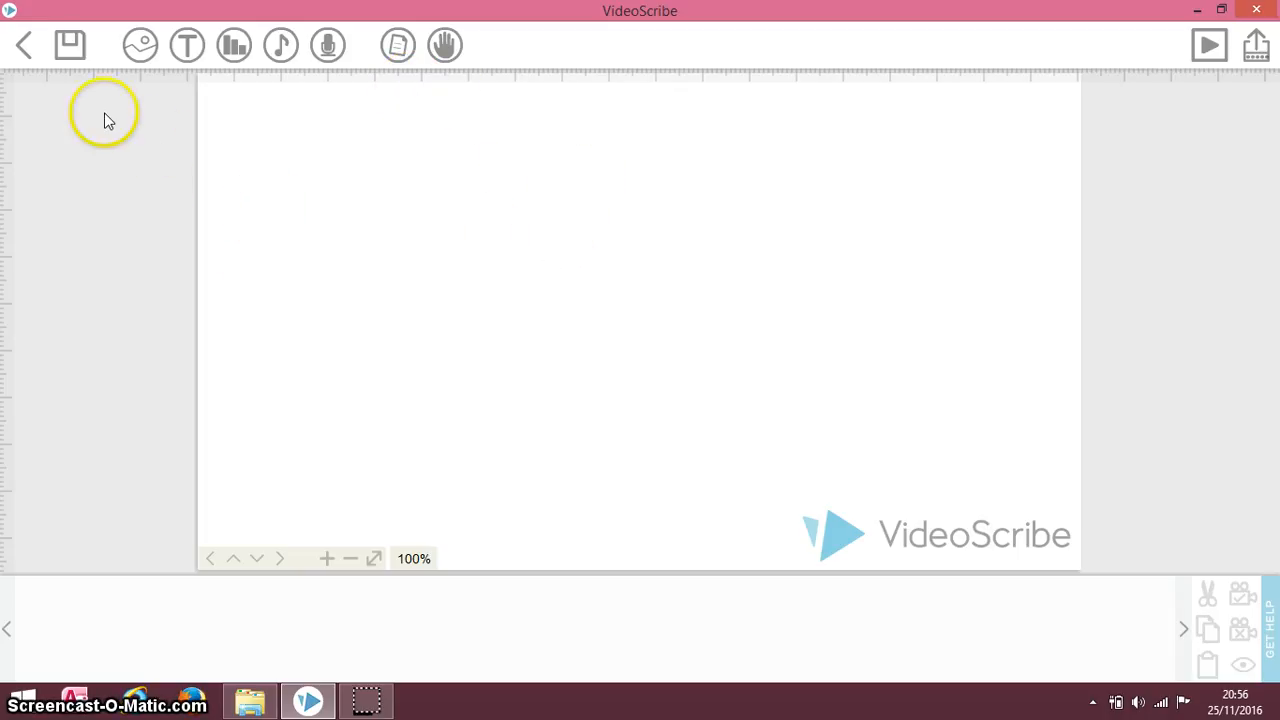
Examine the tools for saving, adding images, text, charts, music and voiceover, changing the paper and hand, and previewing the scribe
{"action": "left_click", "coordinate": [75, 53]}
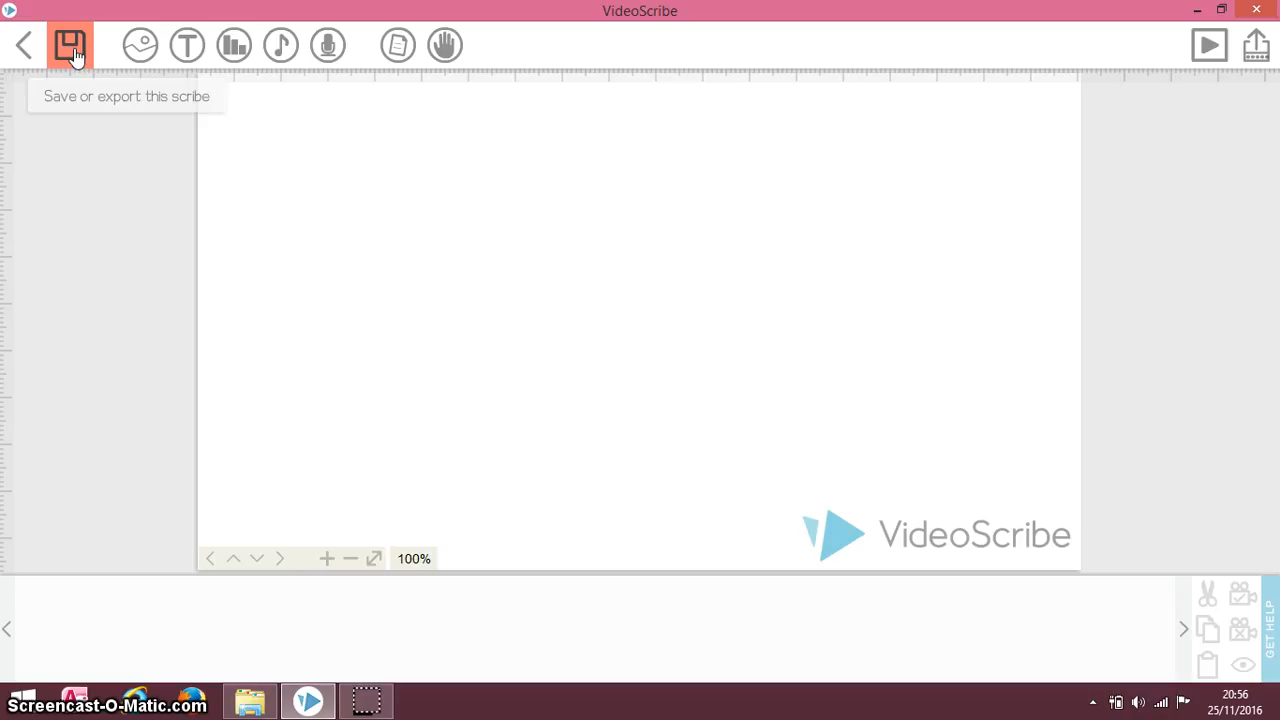
{"action": "left_click", "coordinate": [78, 56]}
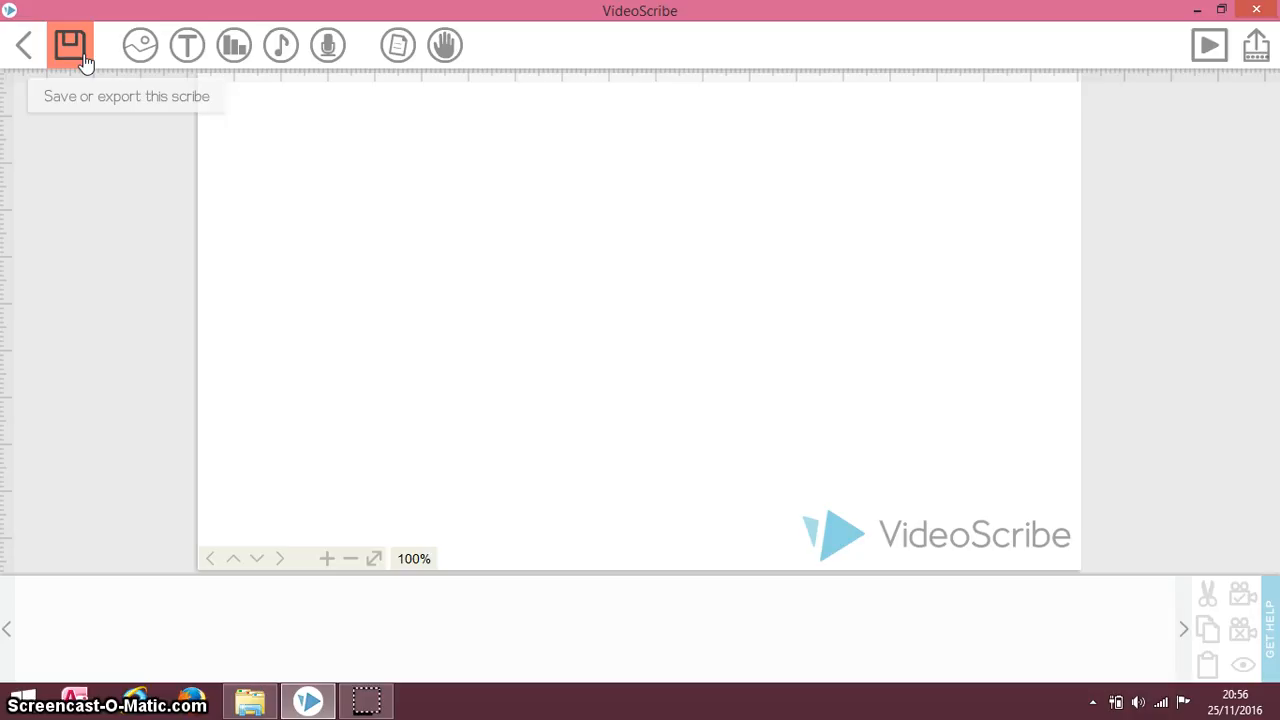
{"action": "left_click", "coordinate": [142, 54]}
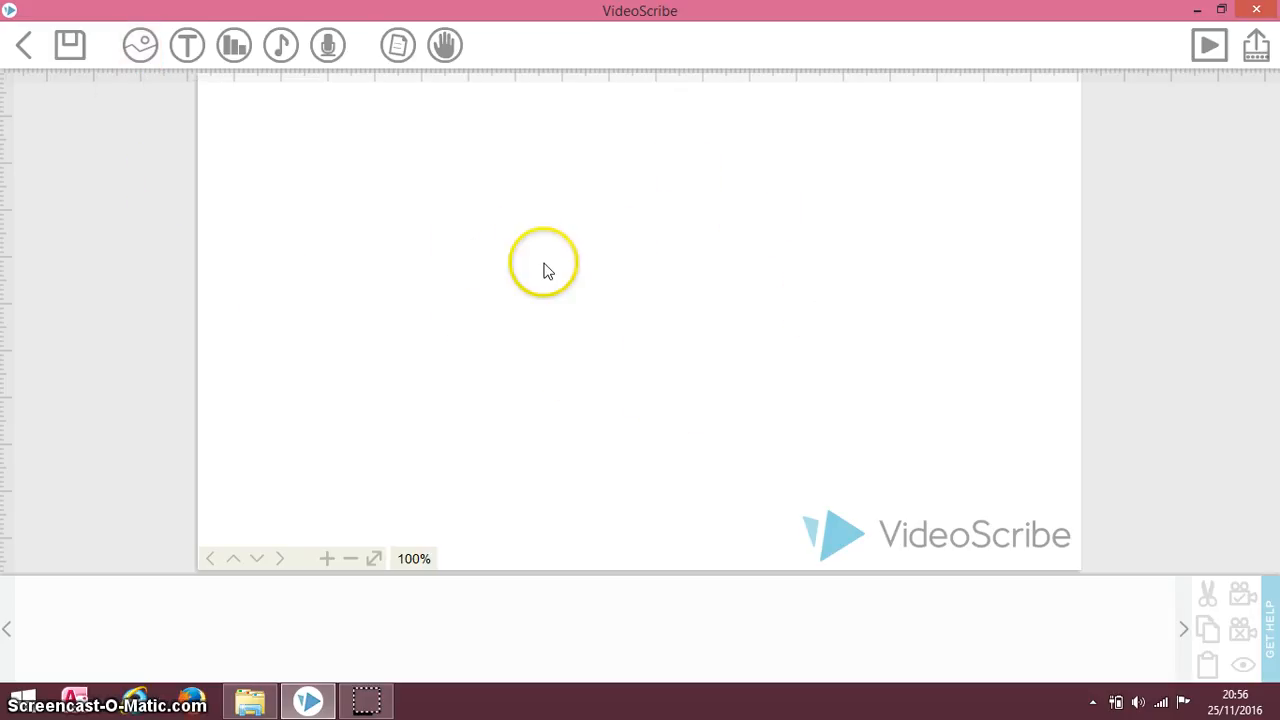
{"action": "left_click", "coordinate": [187, 52]}
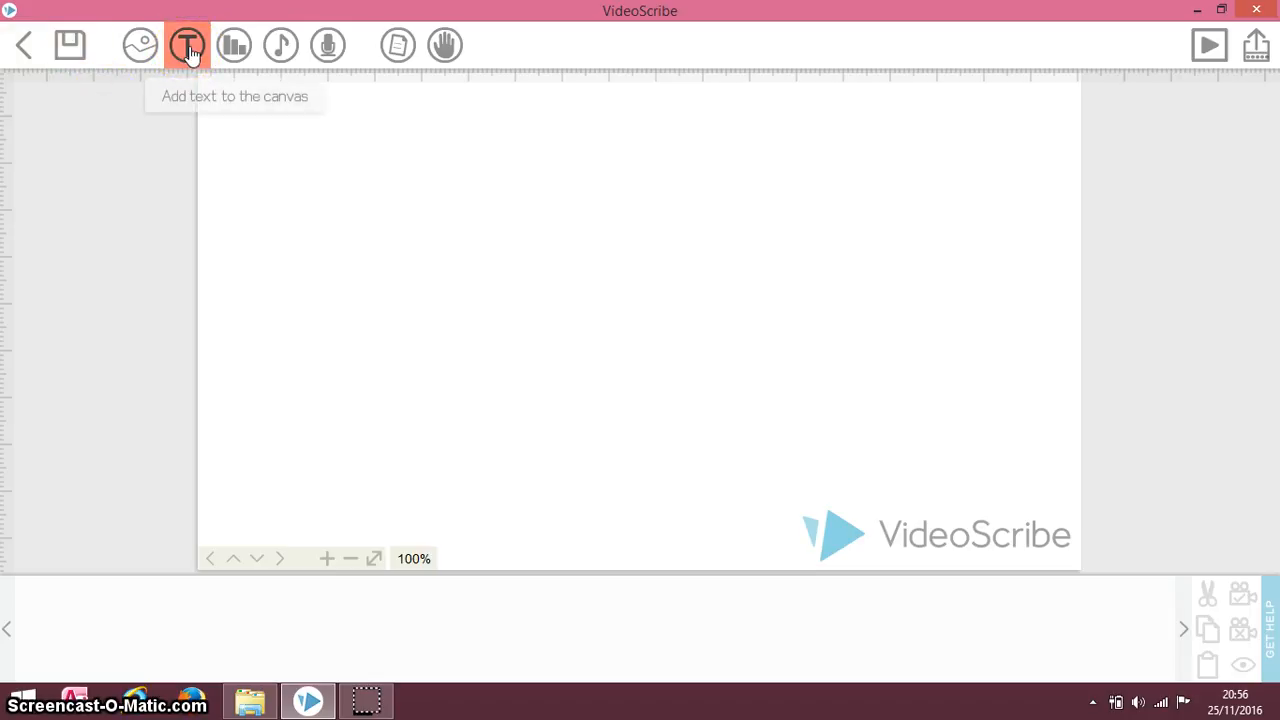
{"action": "left_click", "coordinate": [234, 50]}
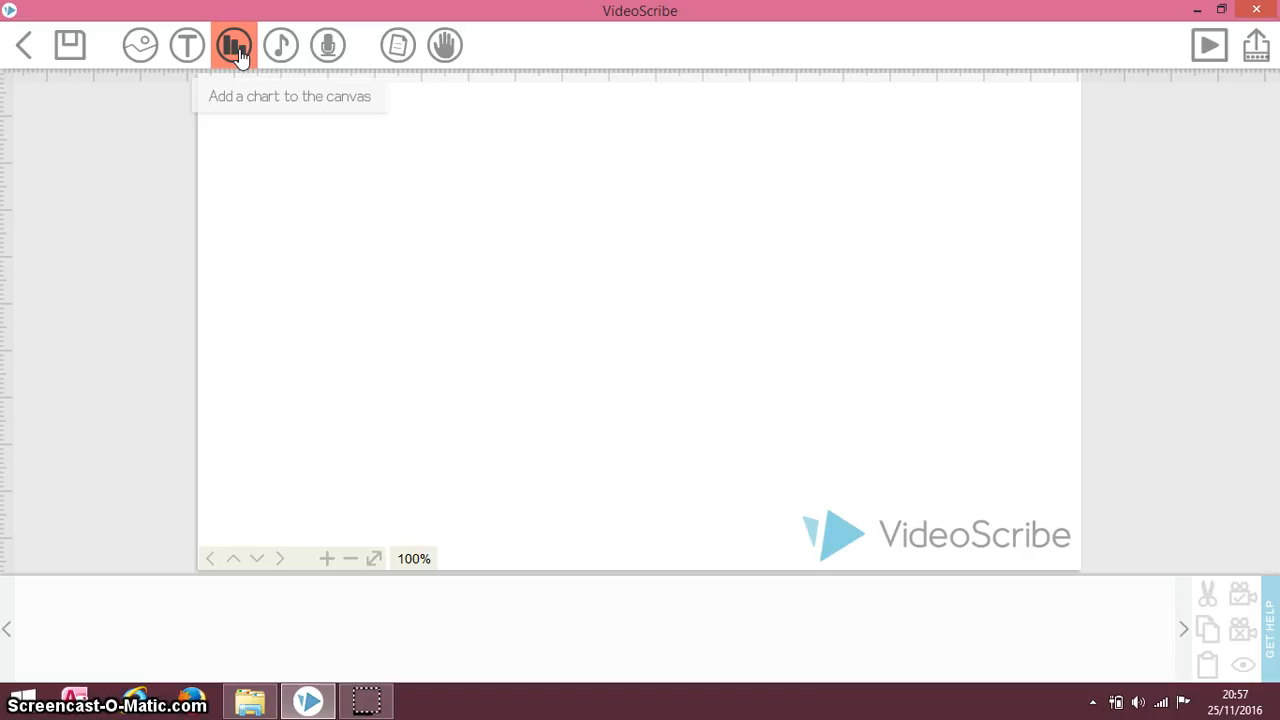
{"action": "left_click", "coordinate": [278, 48]}
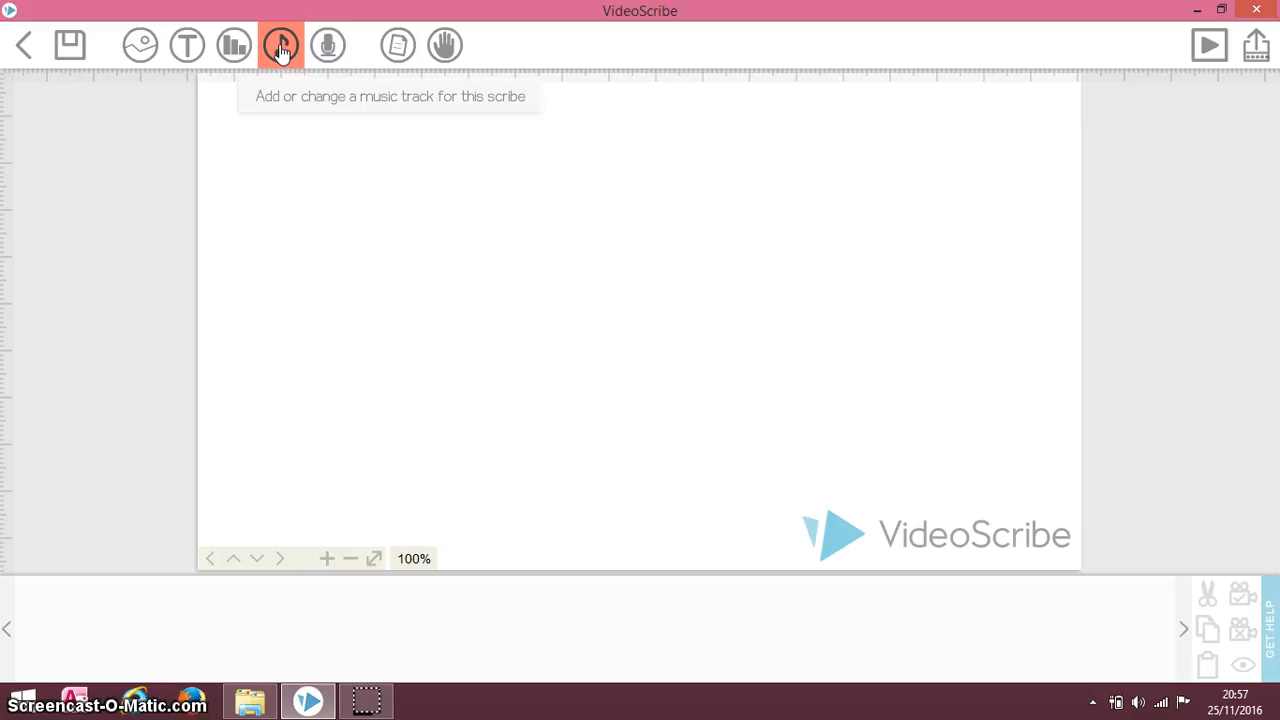
{"action": "left_click", "coordinate": [329, 48]}
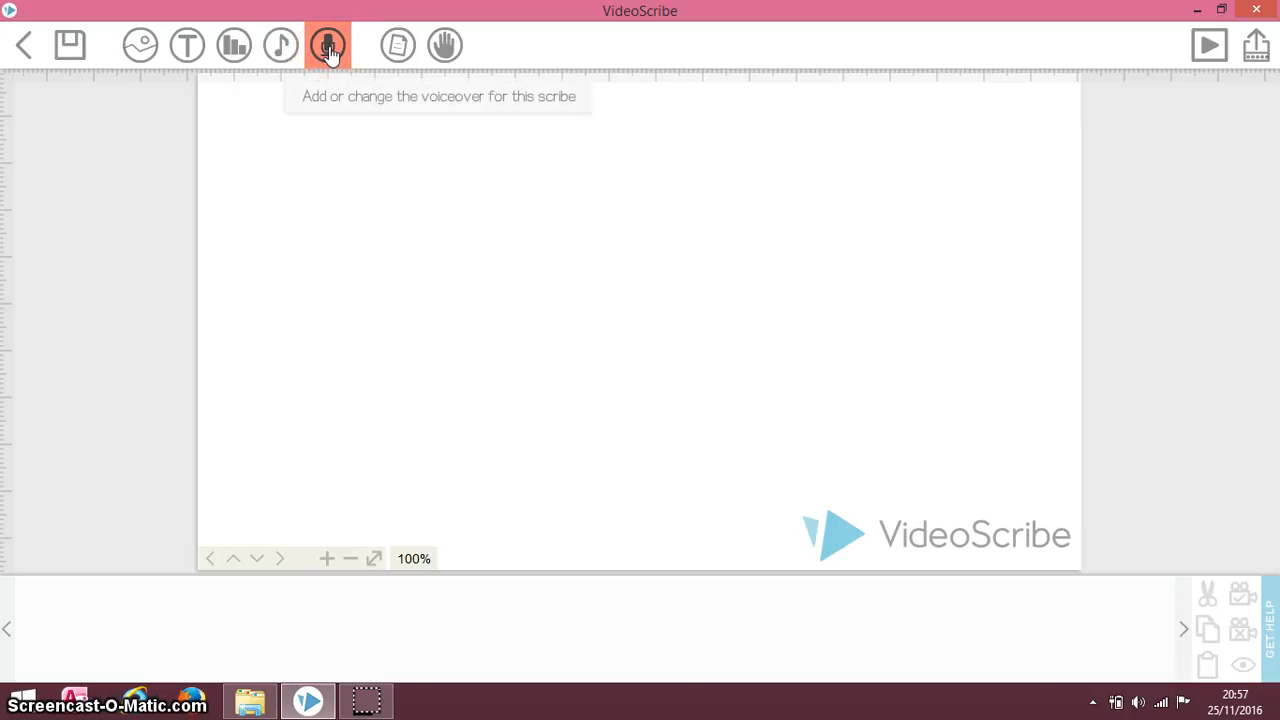
{"action": "left_click", "coordinate": [396, 48]}
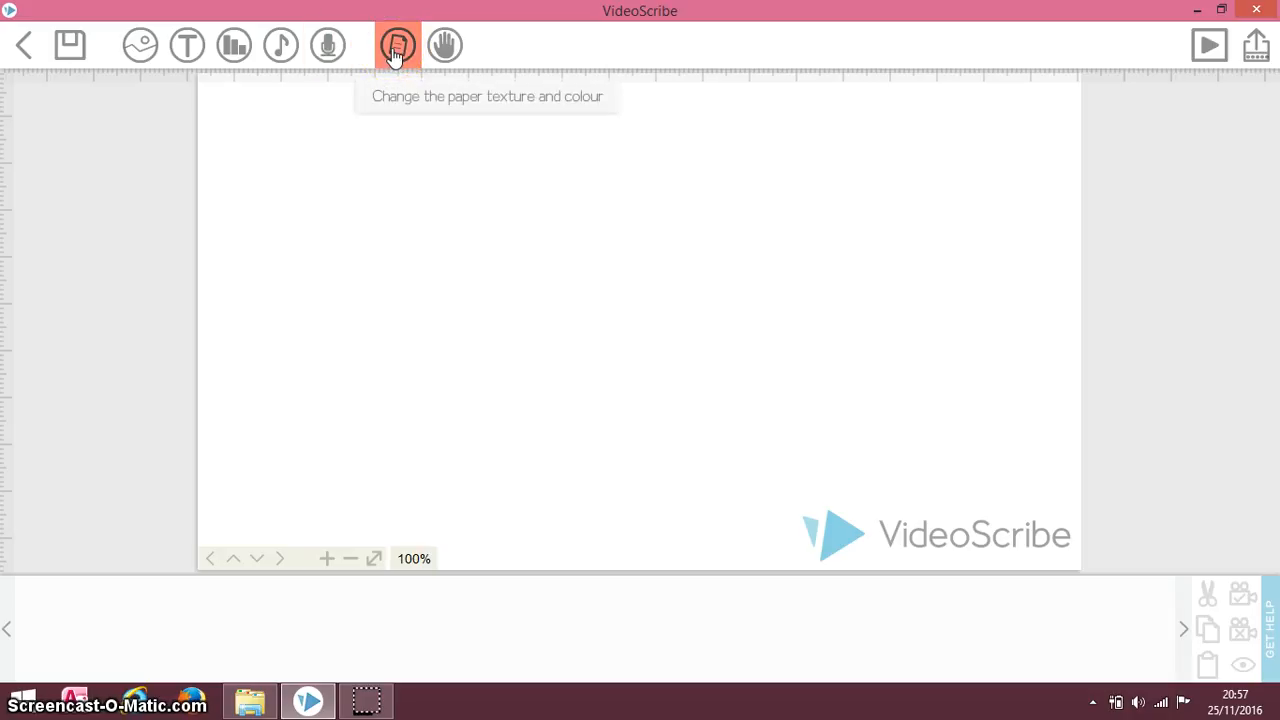
{"action": "left_click", "coordinate": [444, 46]}
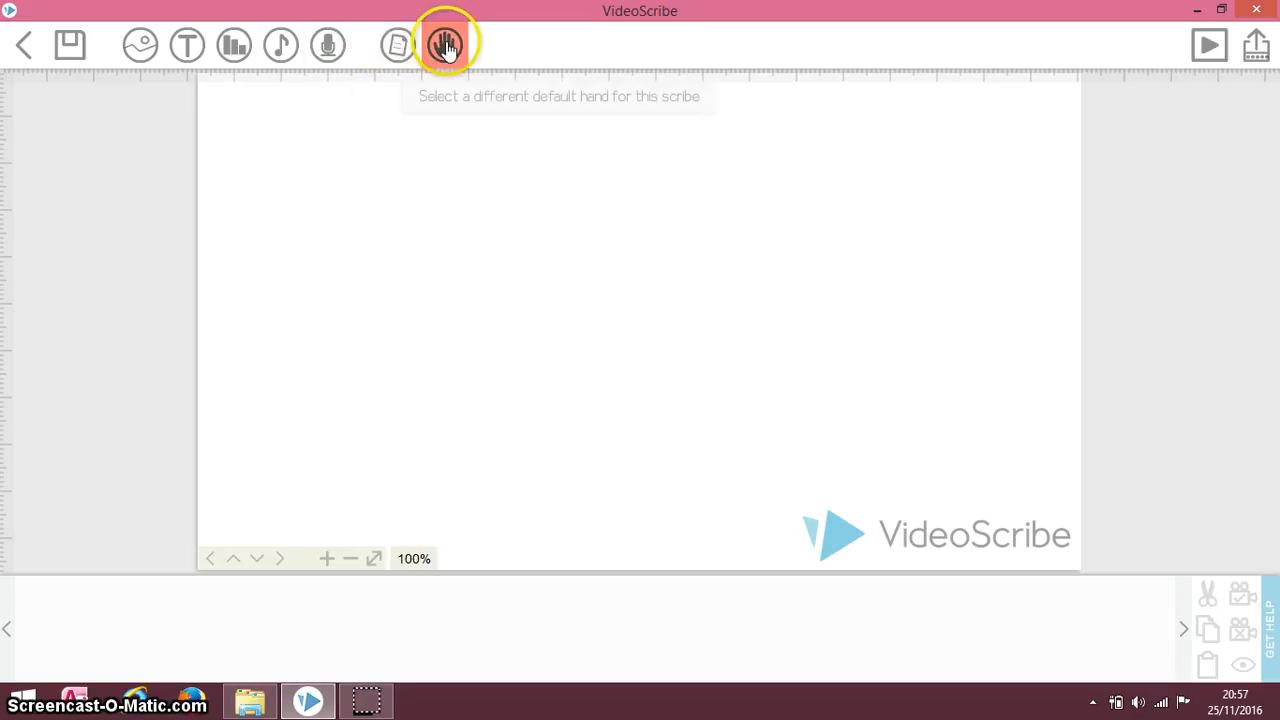
{"action": "left_click", "coordinate": [446, 48]}
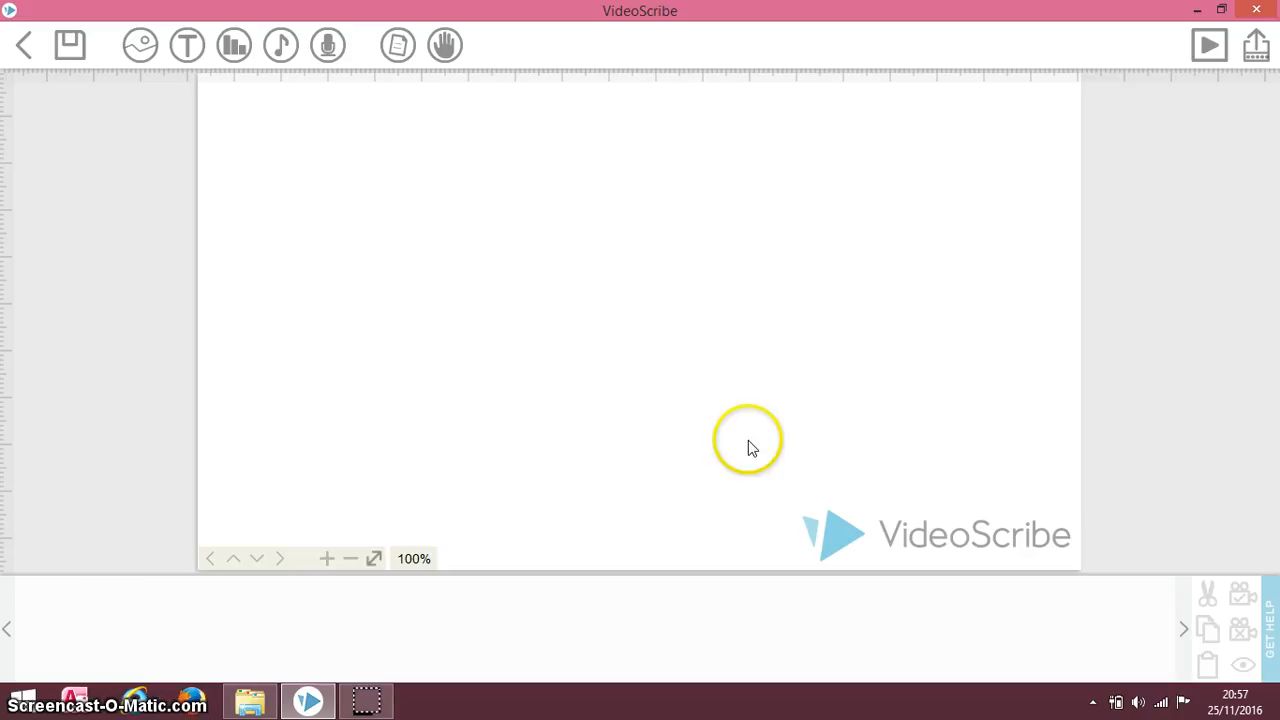
{"action": "left_click", "coordinate": [1210, 46]}
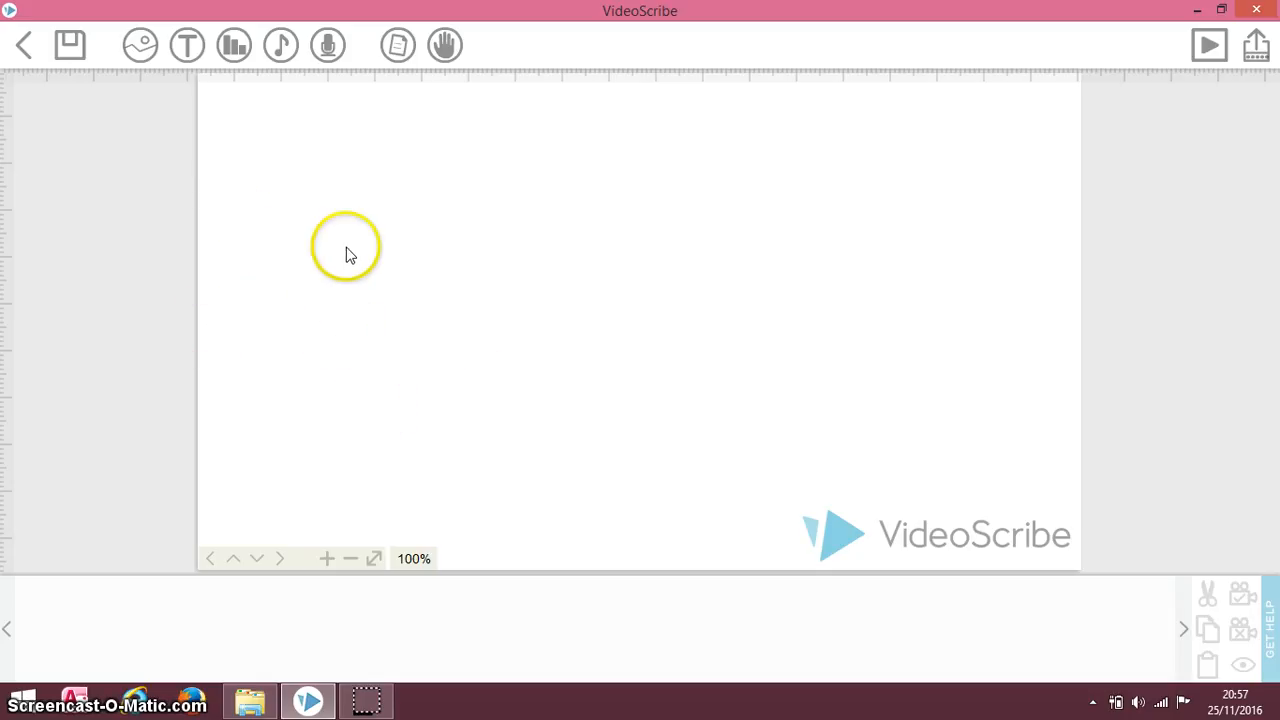
Start a new text element for the canvas and enter TRANSAKSI as its message
{"action": "left_click", "coordinate": [191, 53]}
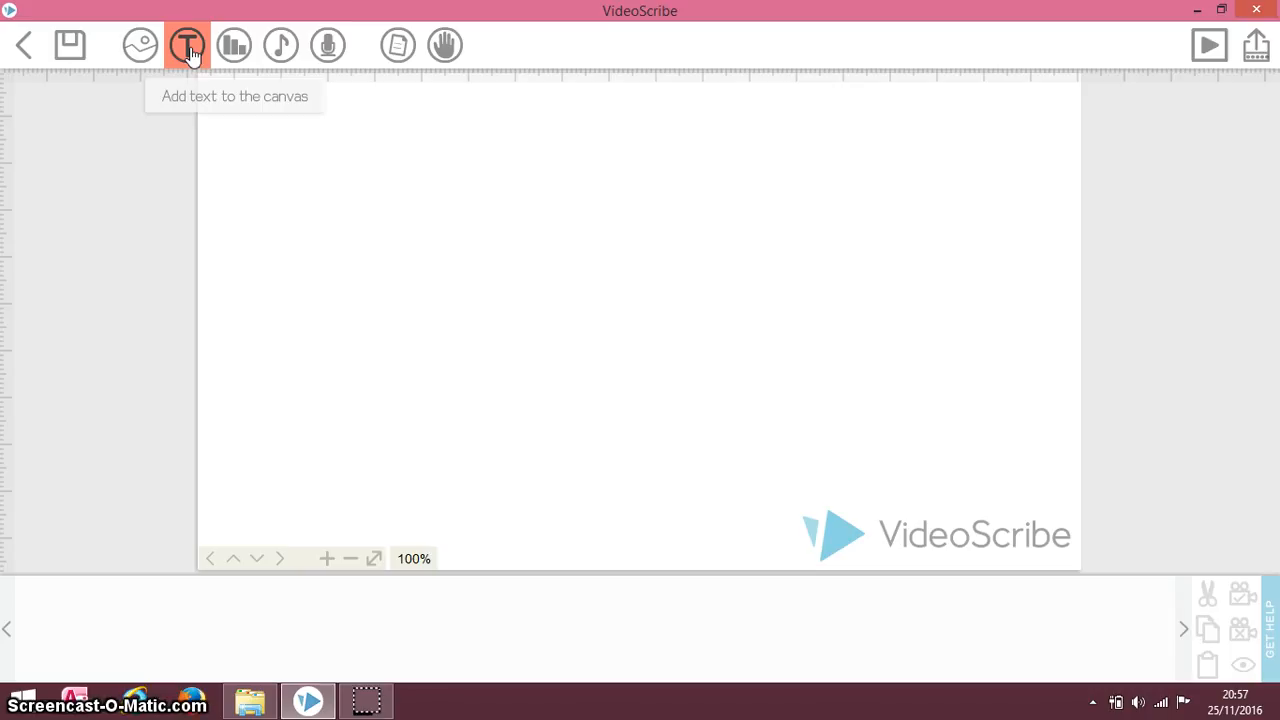
{"action": "left_click", "coordinate": [191, 53]}
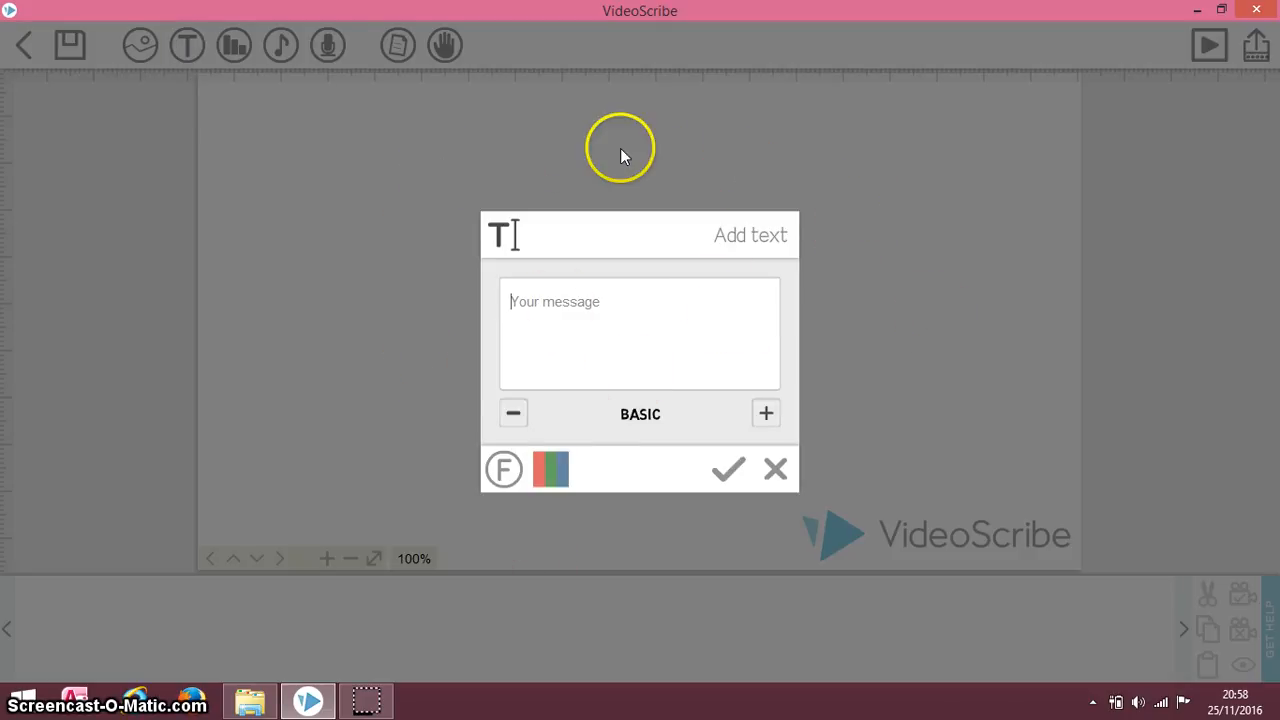
{"action": "left_click", "coordinate": [592, 382]}
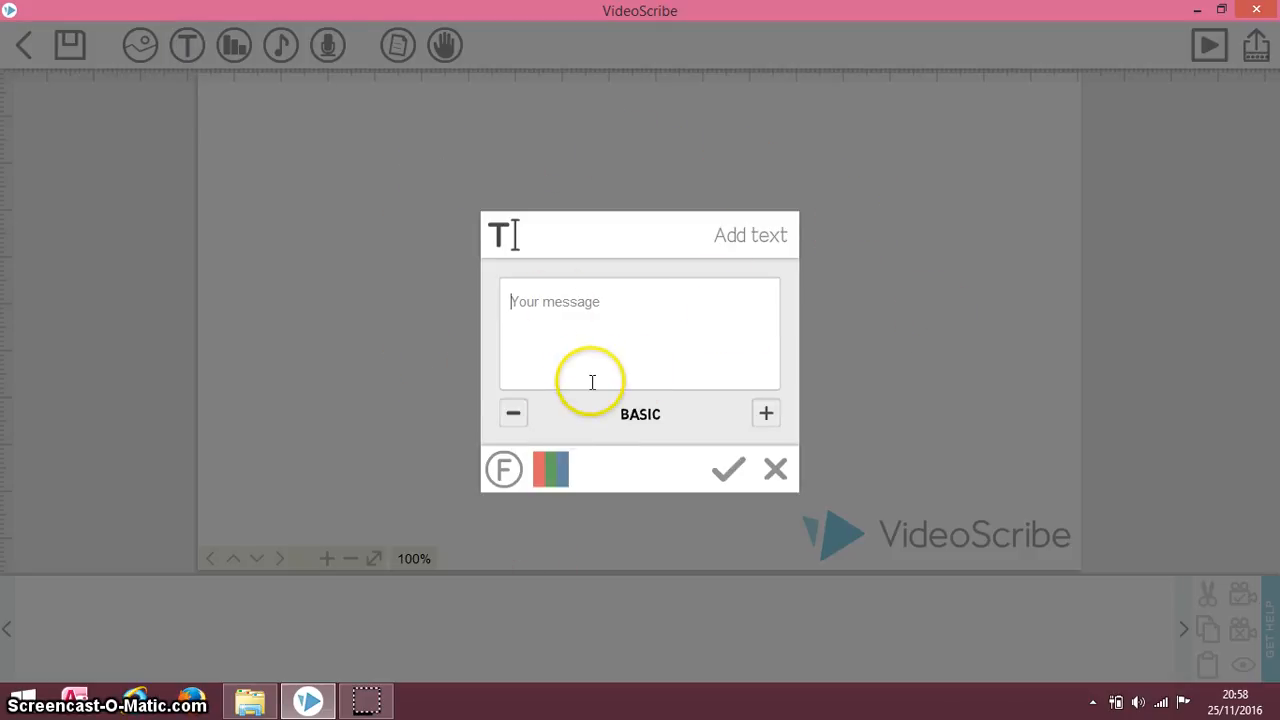
{"action": "left_click", "coordinate": [534, 302]}
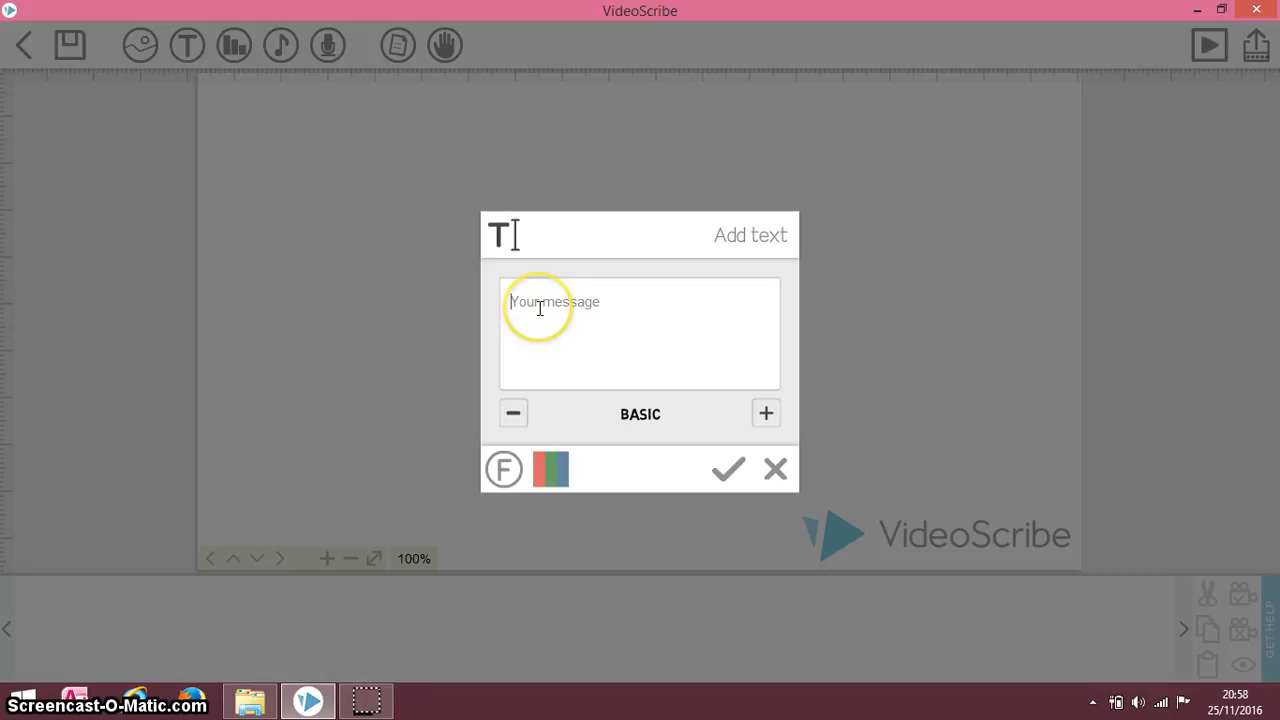
{"action": "left_click", "coordinate": [567, 298]}
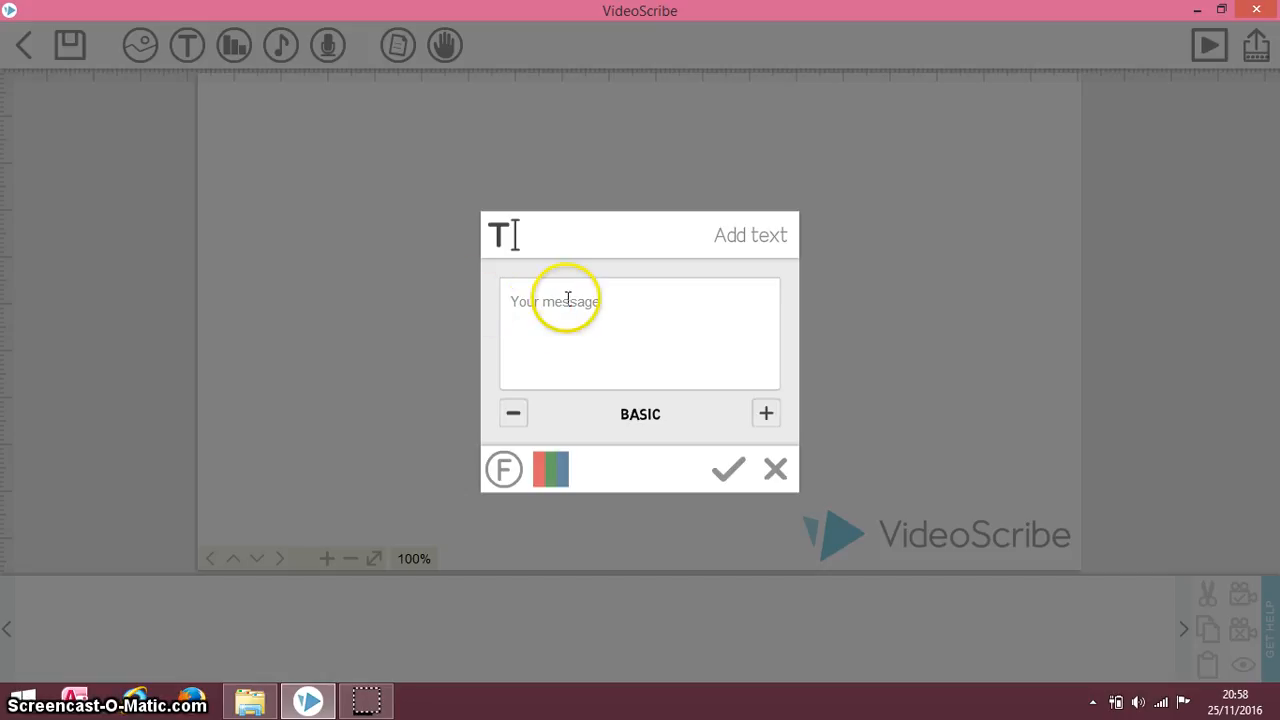
{"action": "left_click", "coordinate": [513, 305]}
{"action": "left_click", "coordinate": [568, 297]}
{"action": "type", "text": "tr"}
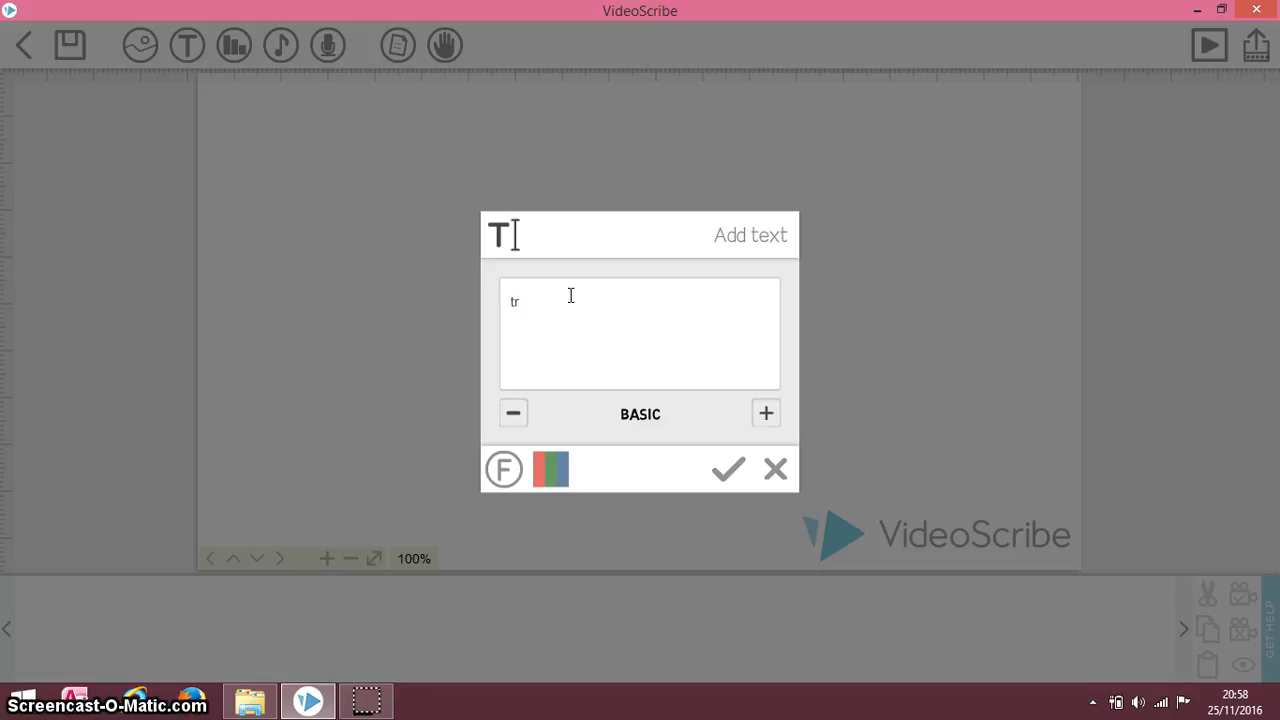
{"action": "key", "text": "BackSpace"}
{"action": "key", "text": "BackSpace"}
{"action": "type", "text": "TRANSAKSI"}
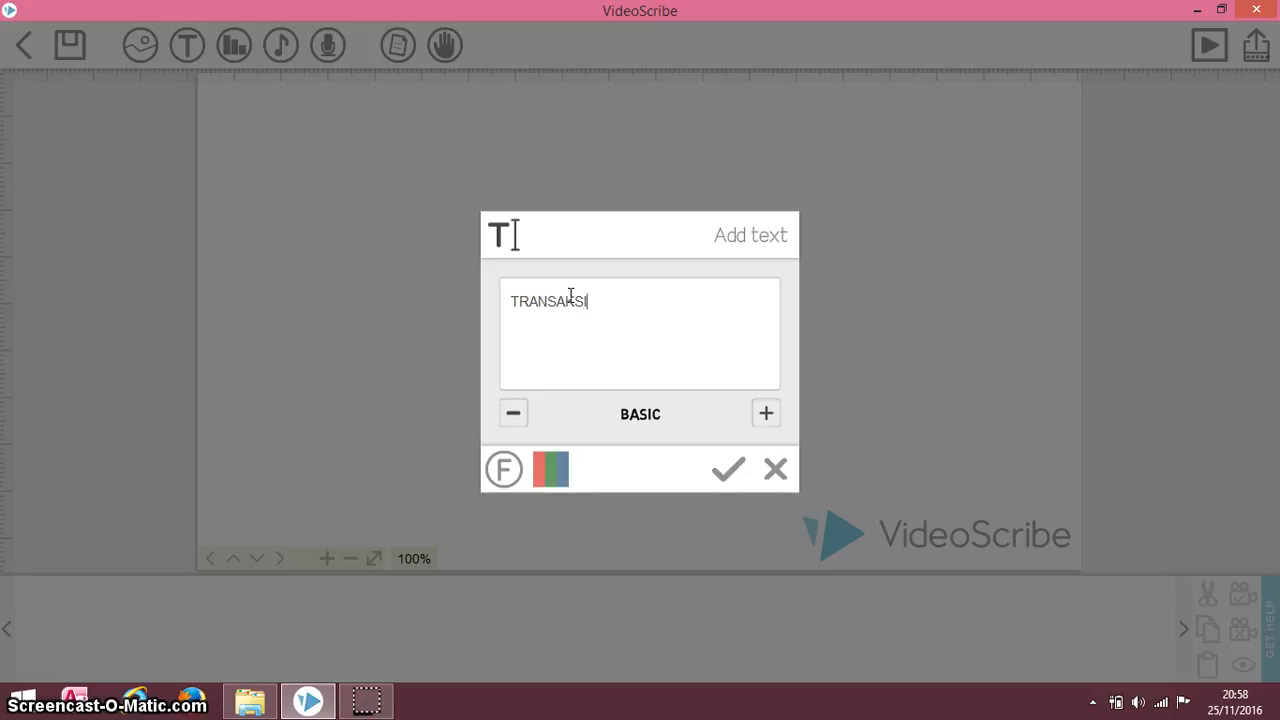
{"action": "left_click", "coordinate": [627, 297]}
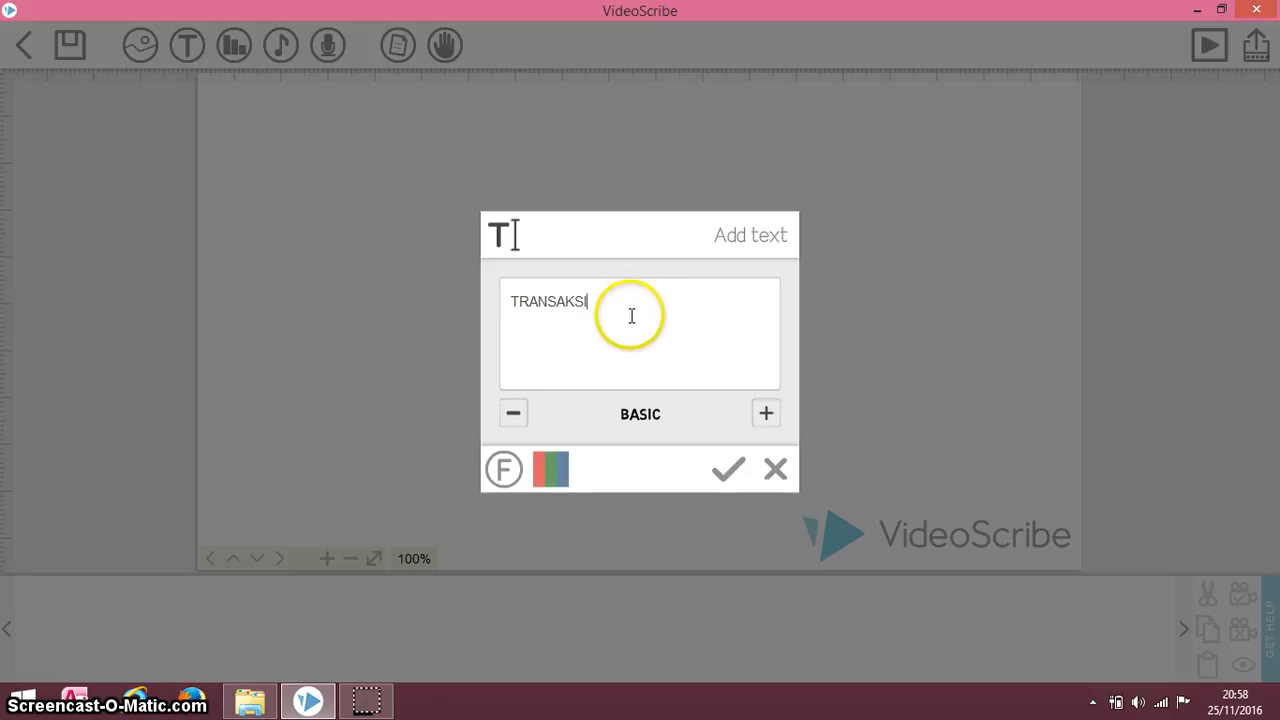
{"action": "double_click", "coordinate": [512, 300]}
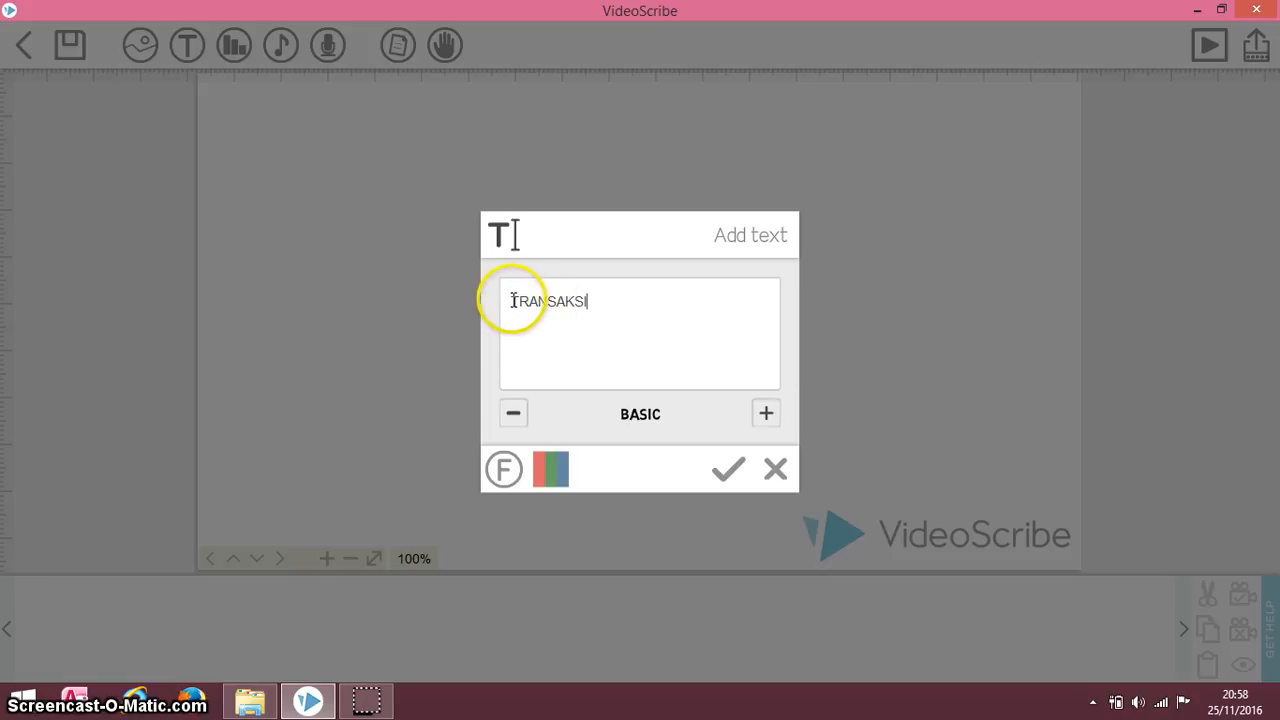
{"action": "left_click", "coordinate": [628, 323]}
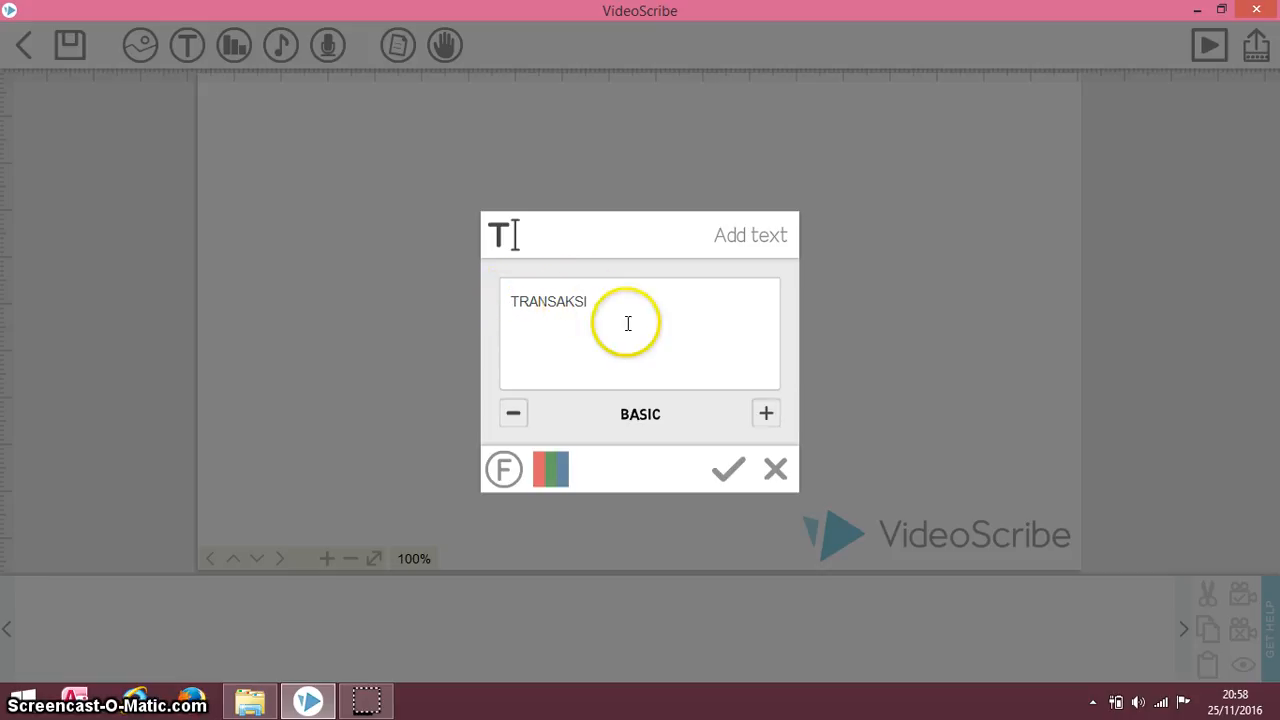
Set the TRANSAKSI text's font to BASIC and its colour to black
{"action": "left_click", "coordinate": [506, 470]}
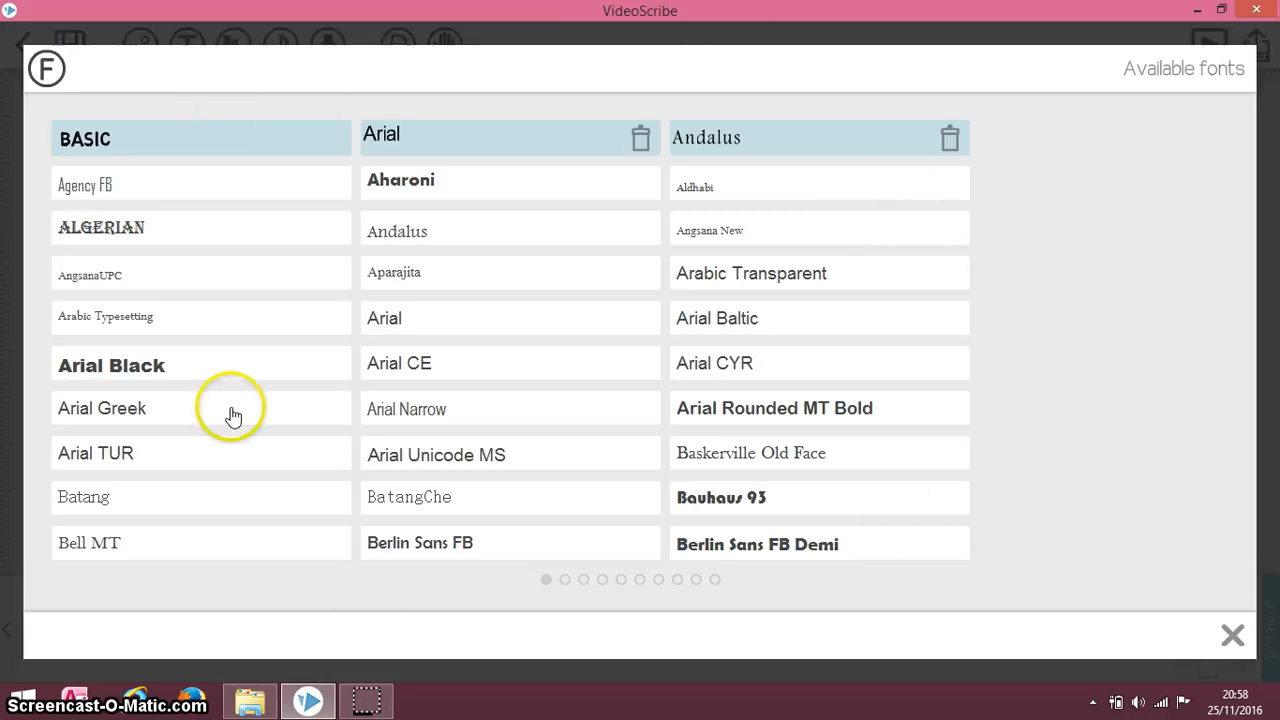
{"action": "left_click", "coordinate": [229, 147]}
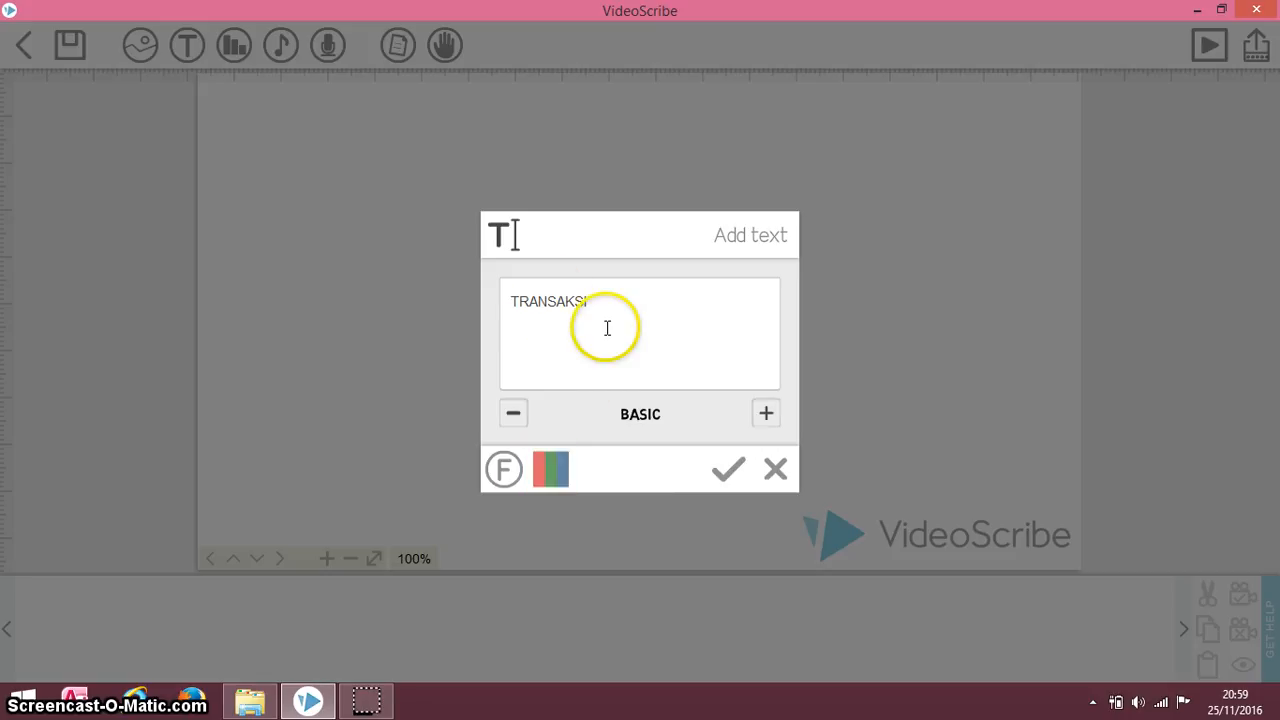
{"action": "left_click", "coordinate": [545, 478]}
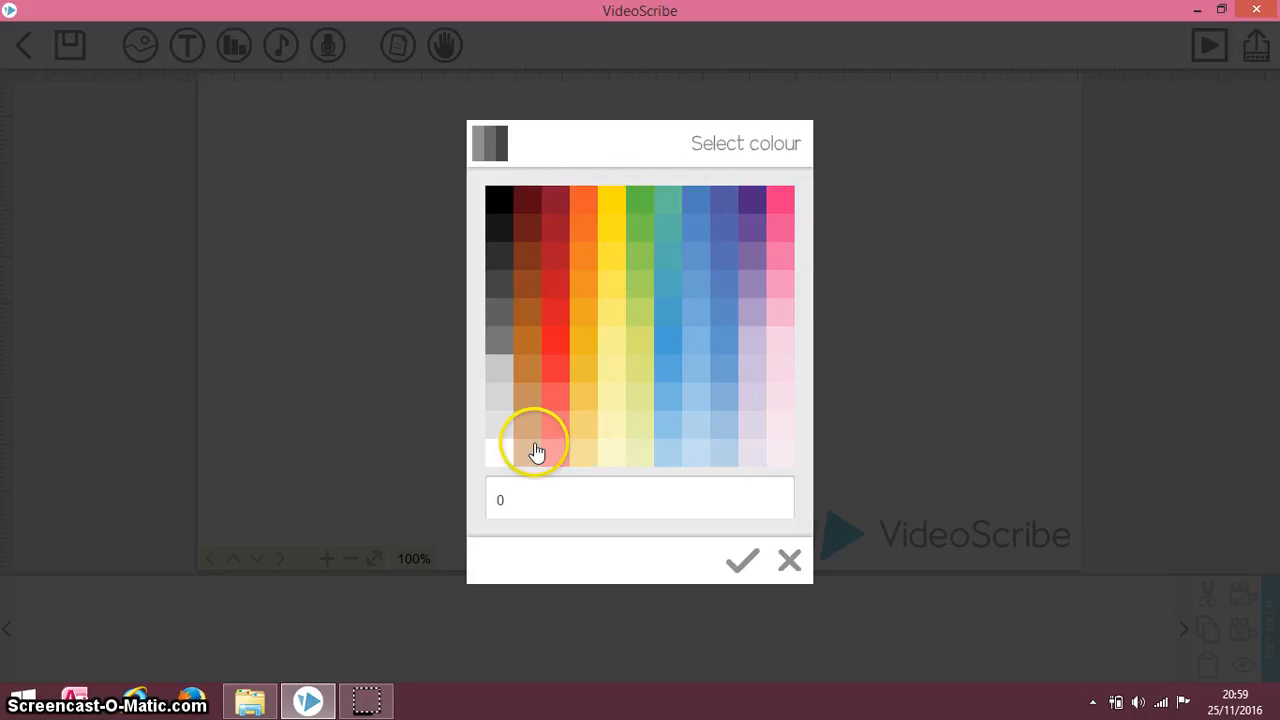
{"action": "left_click", "coordinate": [502, 212]}
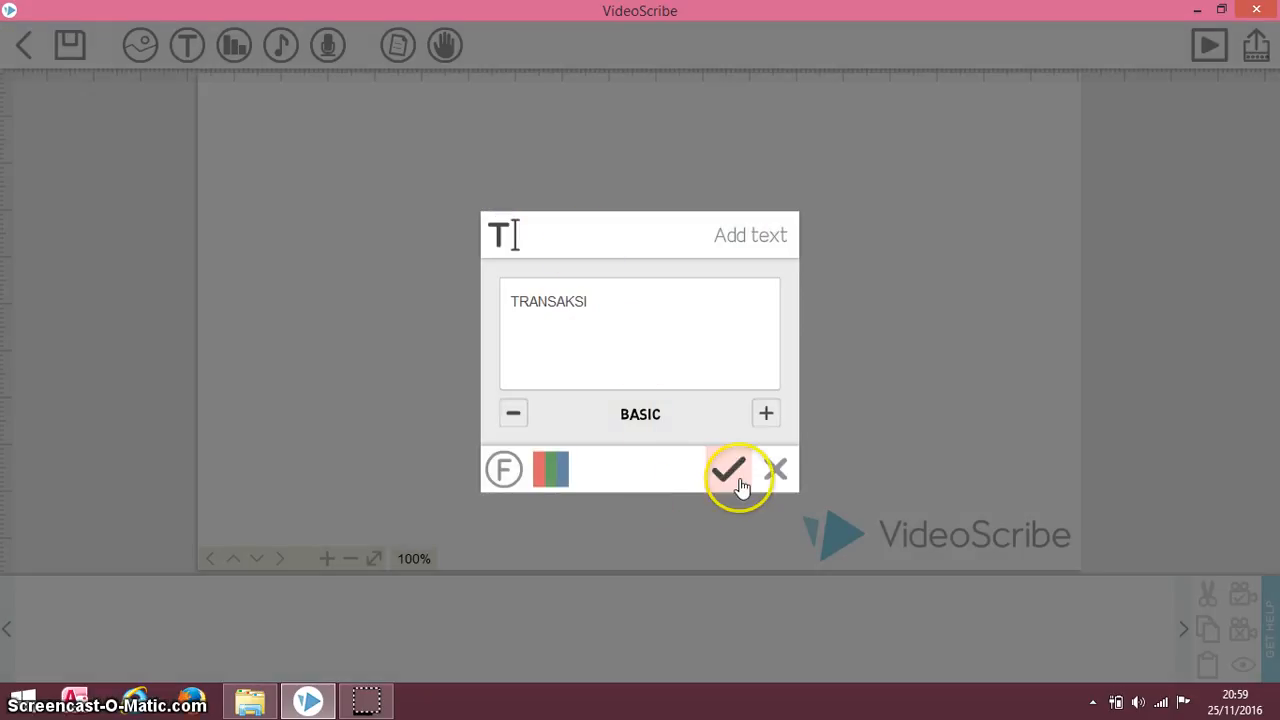
Place the TRANSAKSI text on the canvas and enlarge it to about twice its size
{"action": "left_click", "coordinate": [737, 478]}
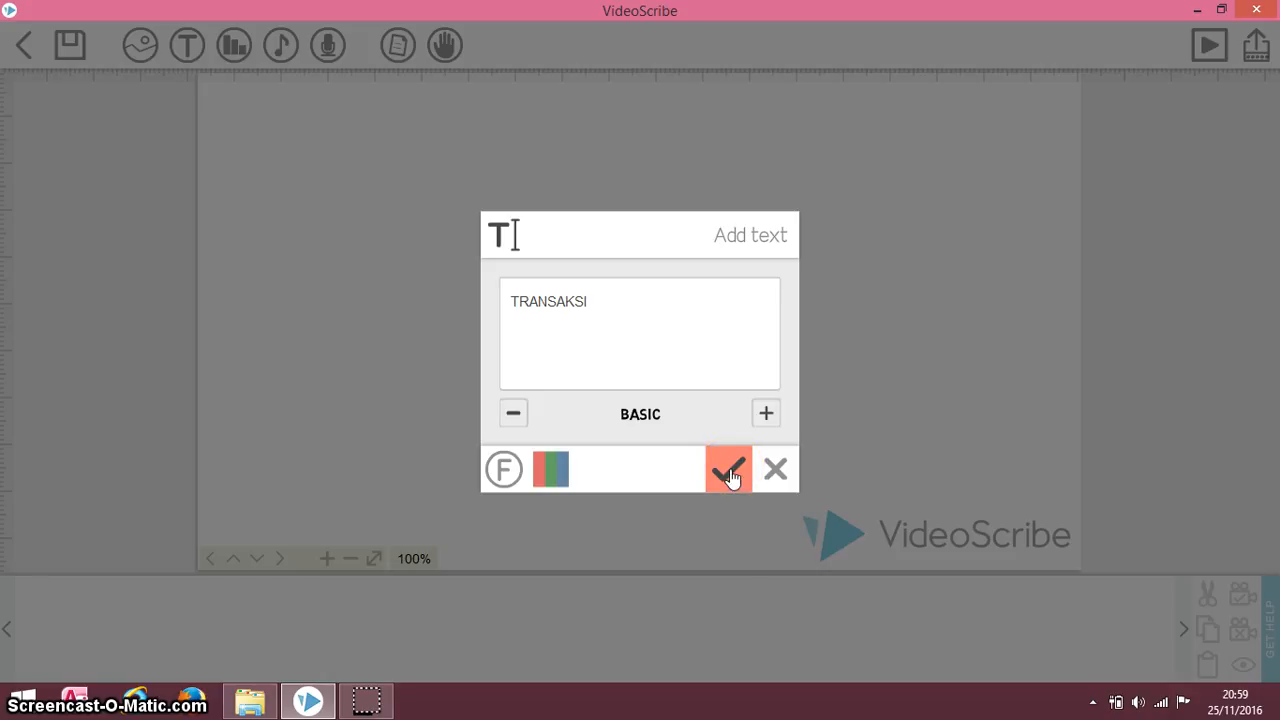
{"action": "left_click", "coordinate": [730, 474]}
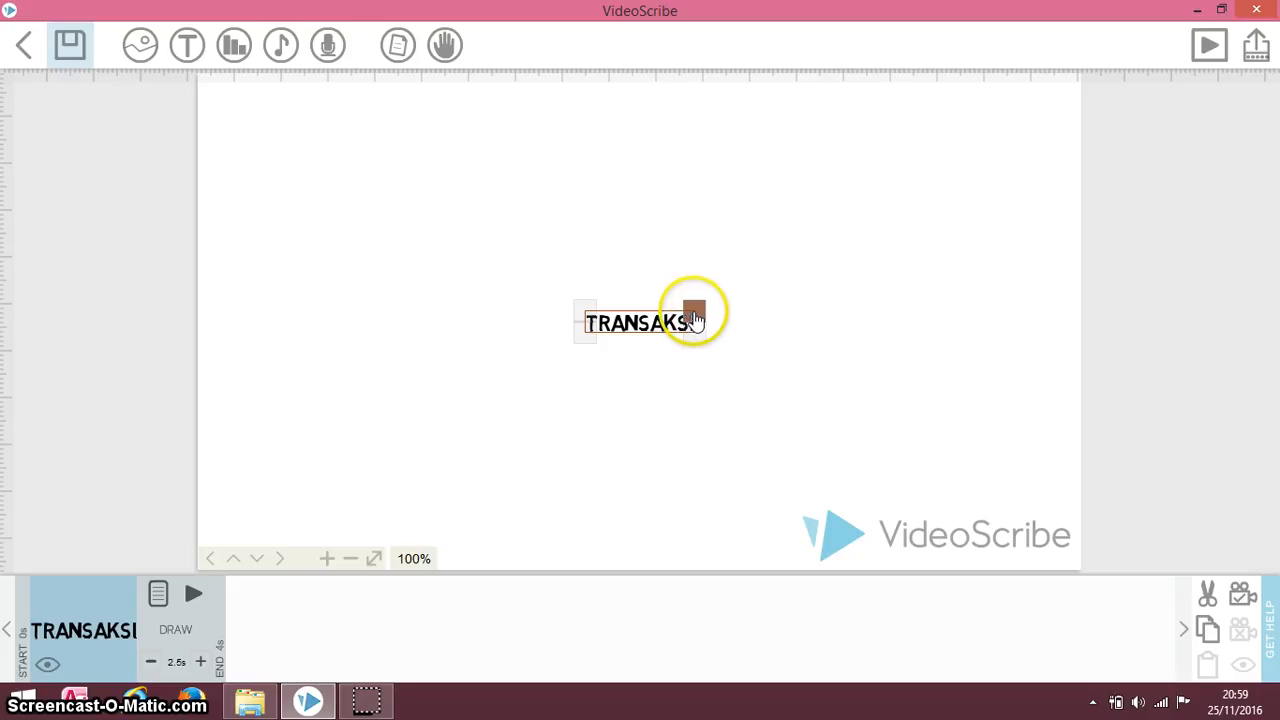
{"action": "left_click_drag", "start_coordinate": [697, 316], "coordinate": [793, 328]}
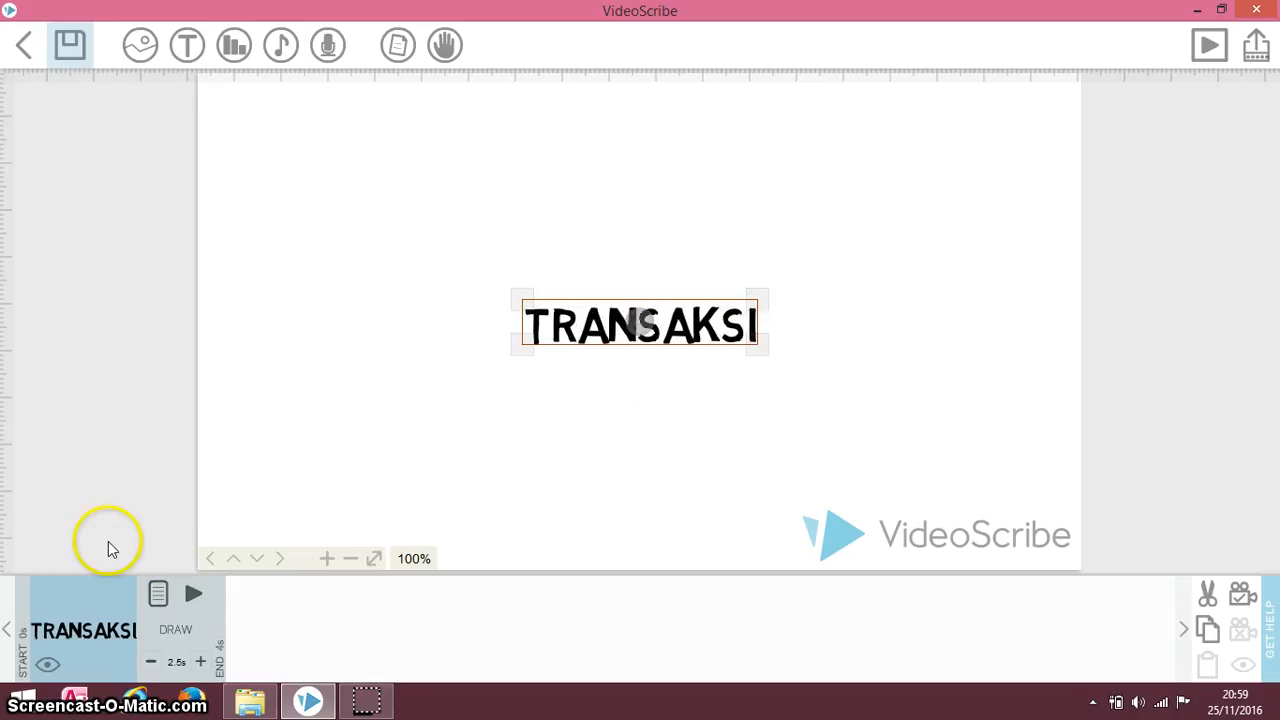
Set the animate time of the TRANSAKSI text to 2.0 s in its properties
{"action": "left_click", "coordinate": [158, 596]}
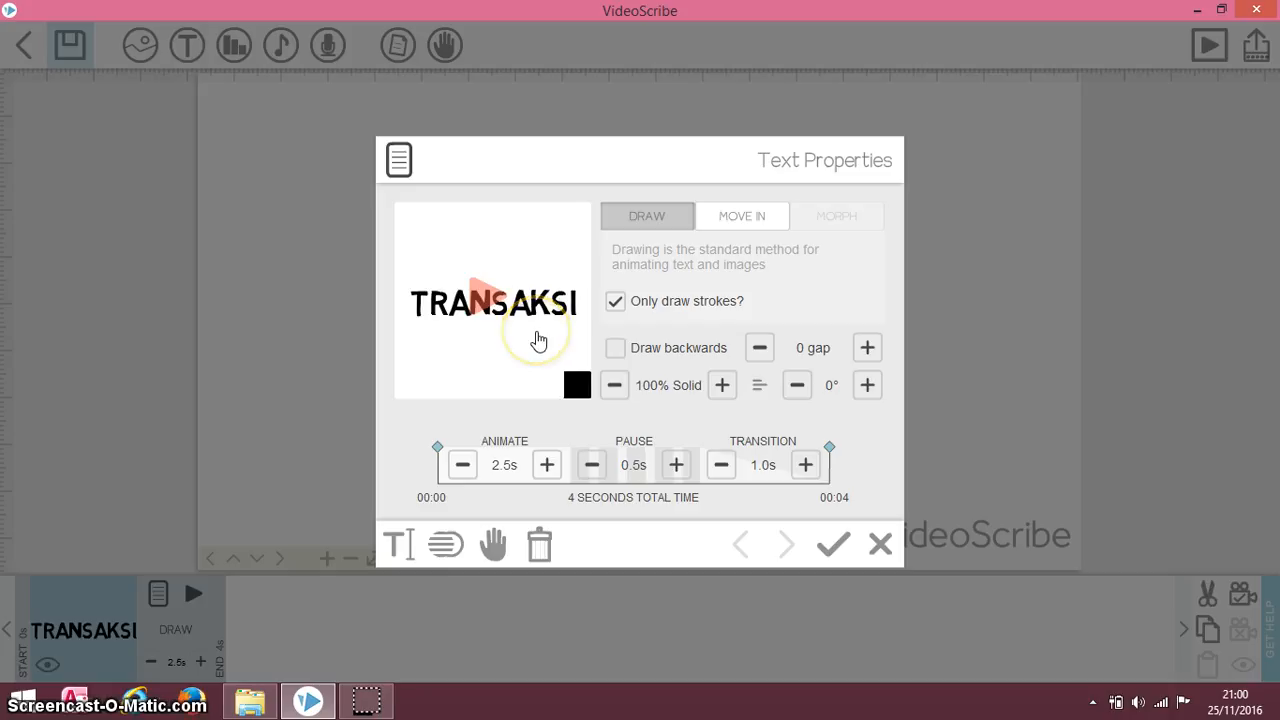
{"action": "mouse_move", "coordinate": [538, 342]}
{"action": "left_mouse_down"}
{"action": "mouse_move", "coordinate": [471, 478]}
{"action": "mouse_move", "coordinate": [505, 467]}
{"action": "left_mouse_up"}
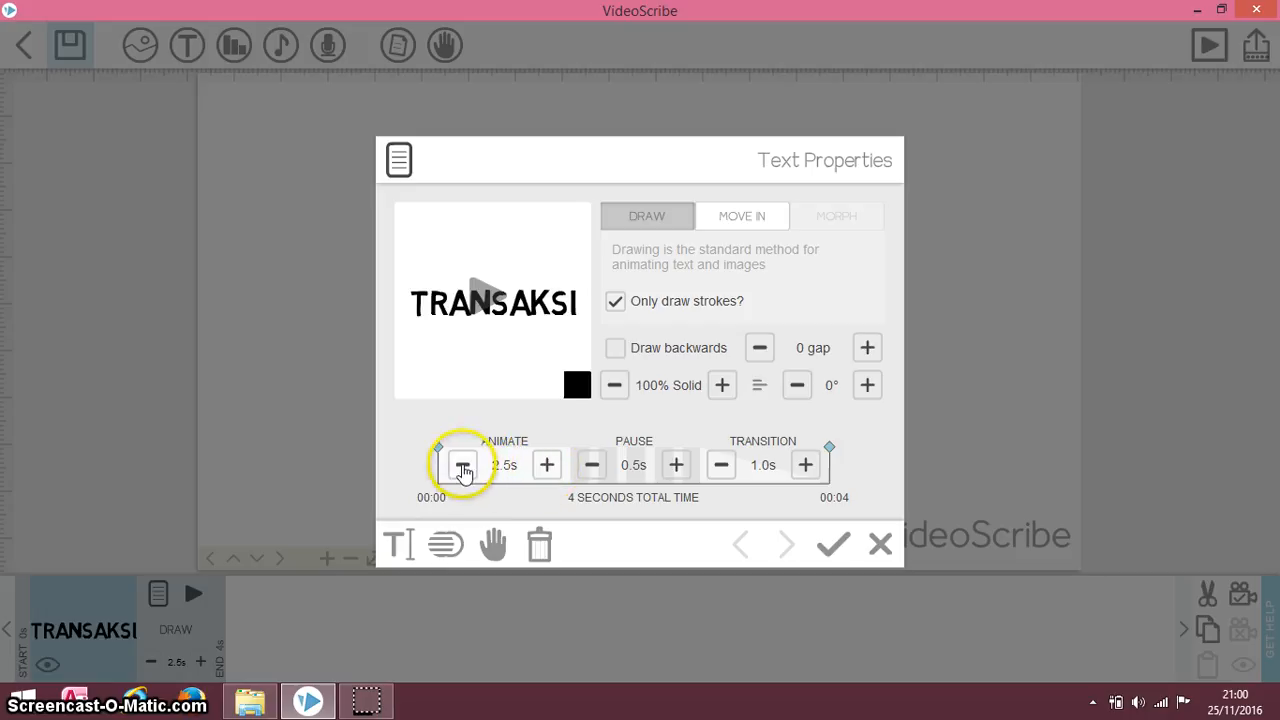
{"action": "left_click", "coordinate": [463, 466]}
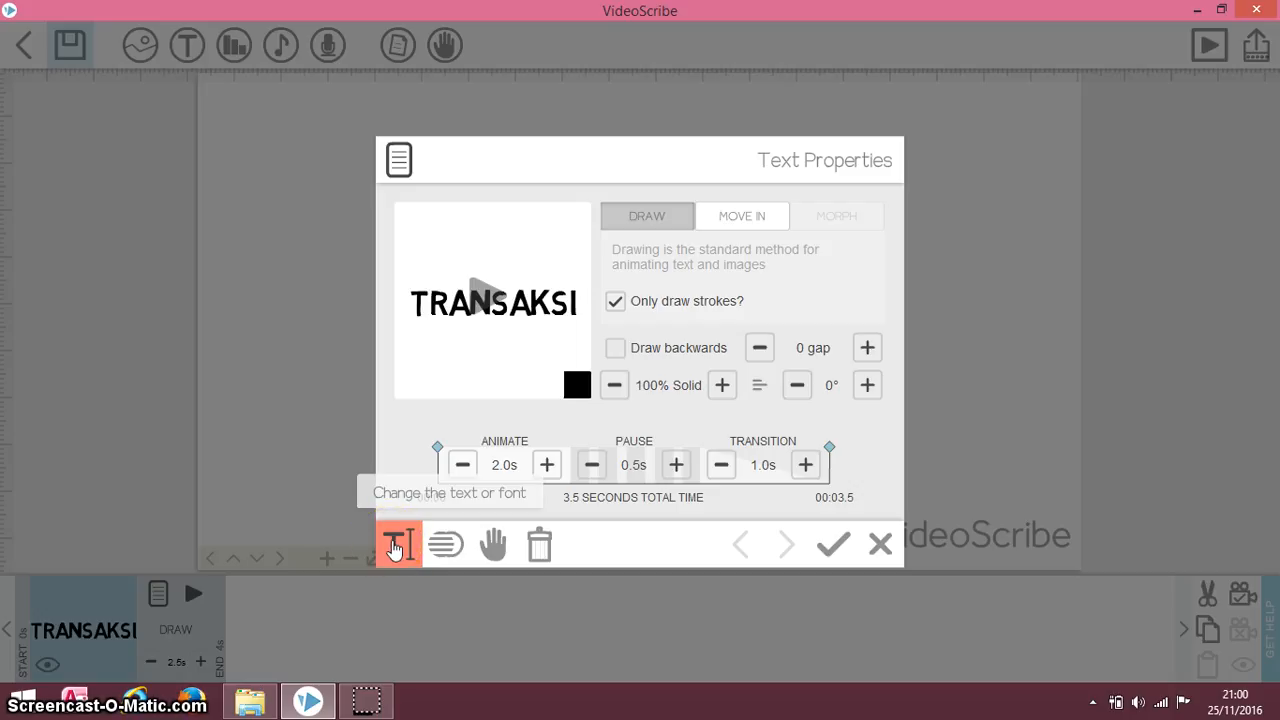
Assign the drawing hand with the pink sleeve to the TRANSAKSI text
{"action": "left_click", "coordinate": [397, 548]}
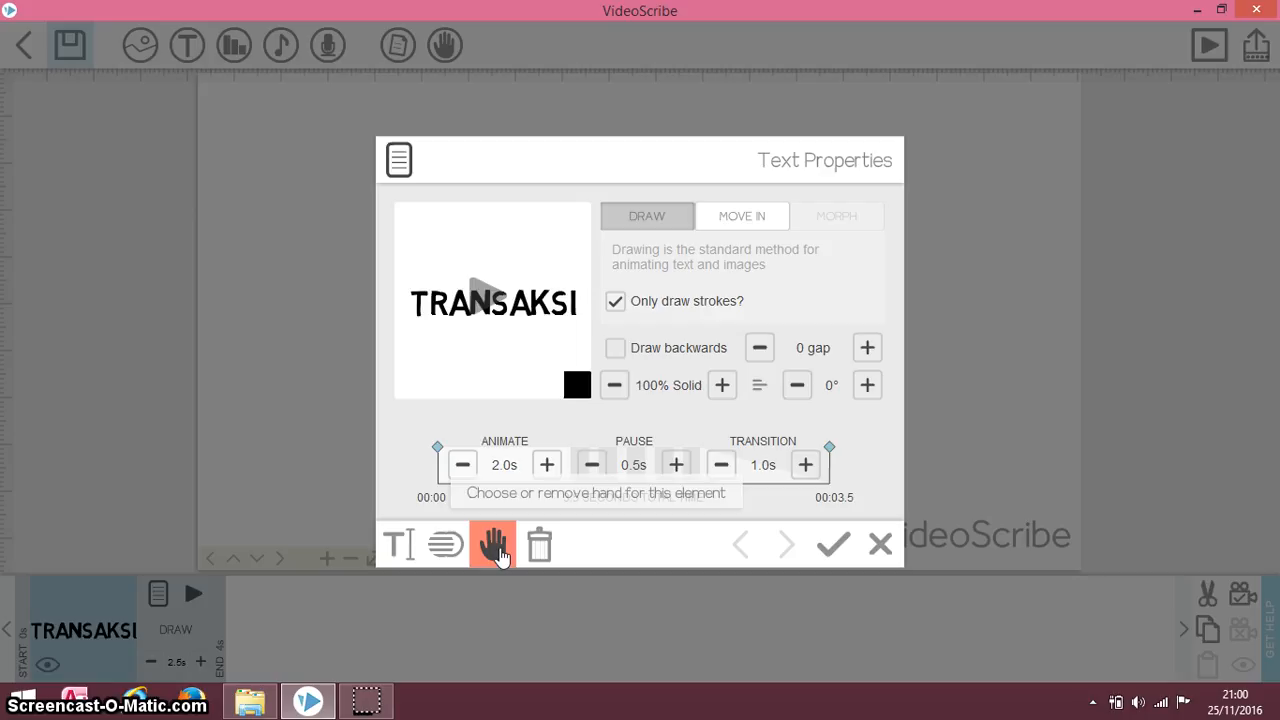
{"action": "left_click", "coordinate": [495, 547]}
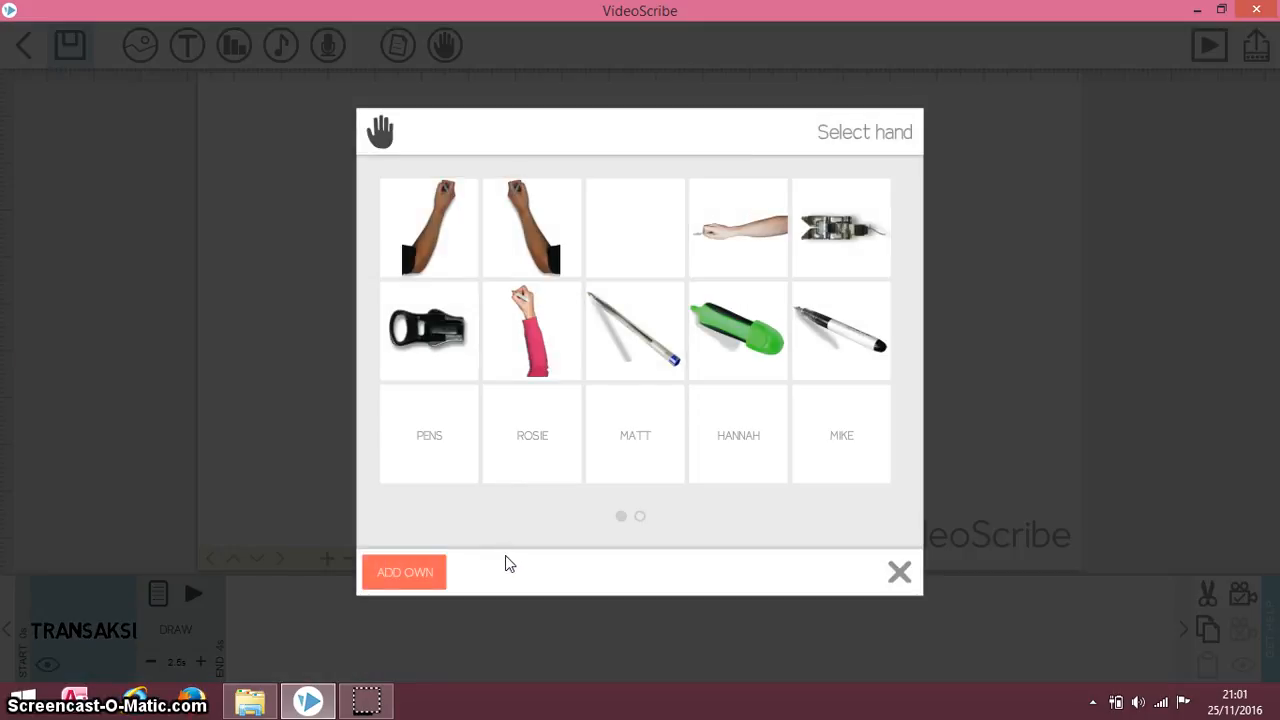
{"action": "left_click", "coordinate": [505, 566]}
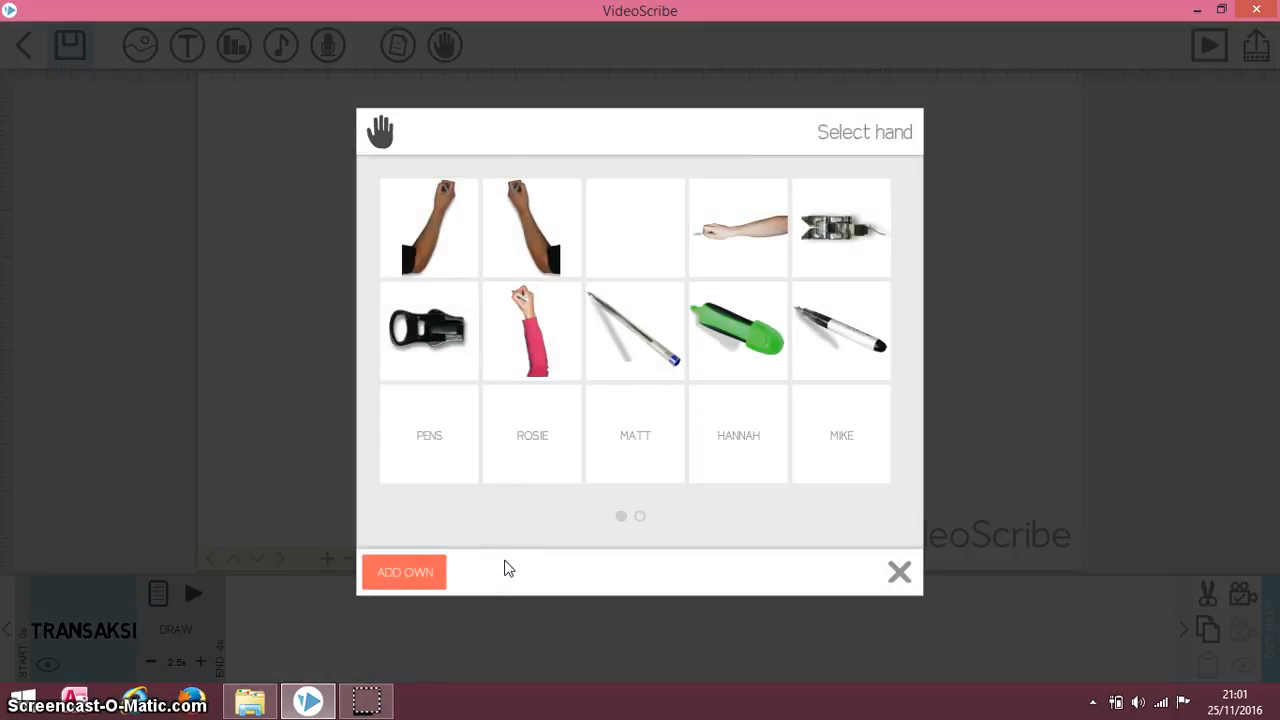
{"action": "mouse_move", "coordinate": [495, 555]}
{"action": "left_mouse_down"}
{"action": "mouse_move", "coordinate": [426, 480]}
{"action": "mouse_move", "coordinate": [457, 354]}
{"action": "mouse_move", "coordinate": [481, 357]}
{"action": "mouse_move", "coordinate": [490, 320]}
{"action": "mouse_move", "coordinate": [533, 332]}
{"action": "left_mouse_up"}
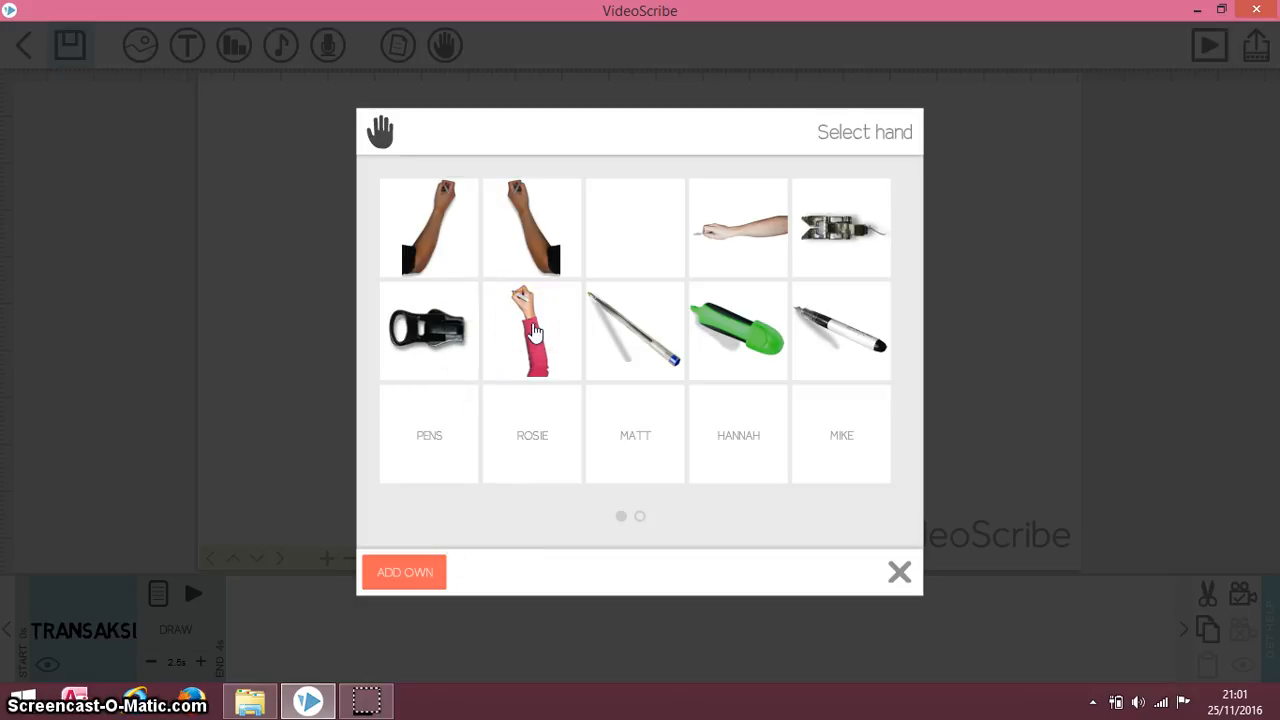
{"action": "left_click", "coordinate": [533, 332]}
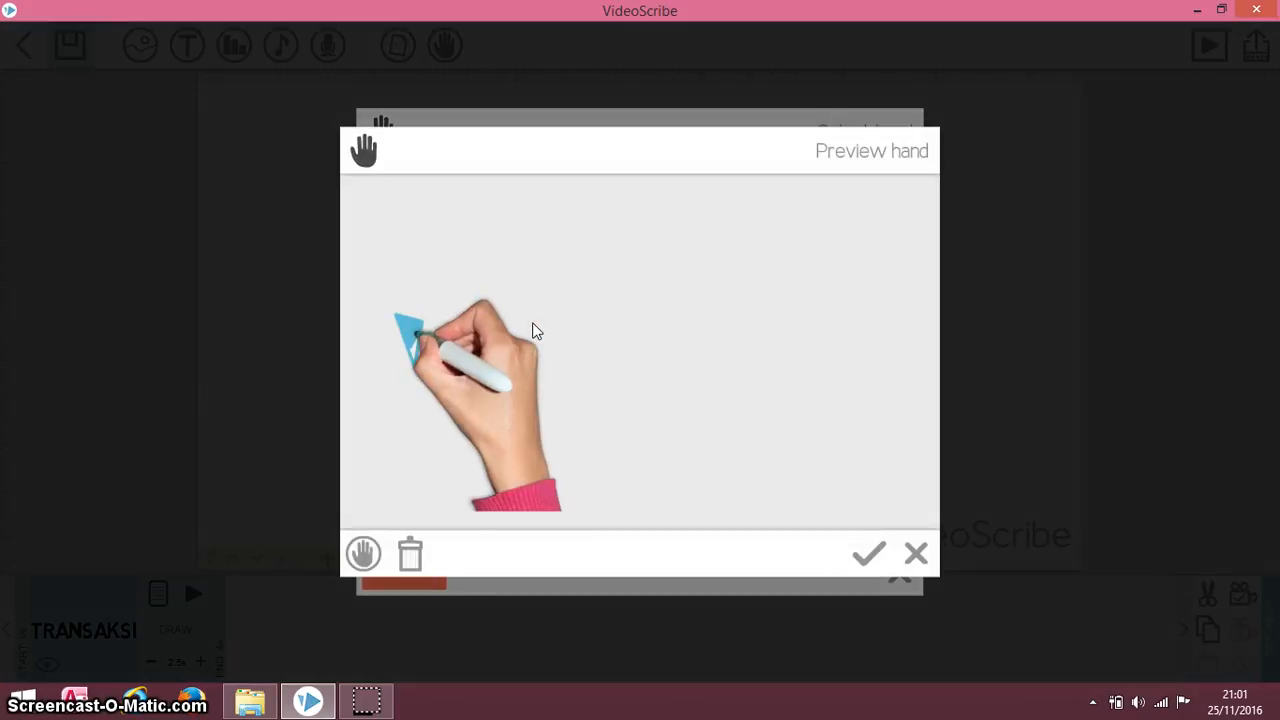
{"action": "left_click_drag", "start_coordinate": [538, 326], "coordinate": [575, 428]}
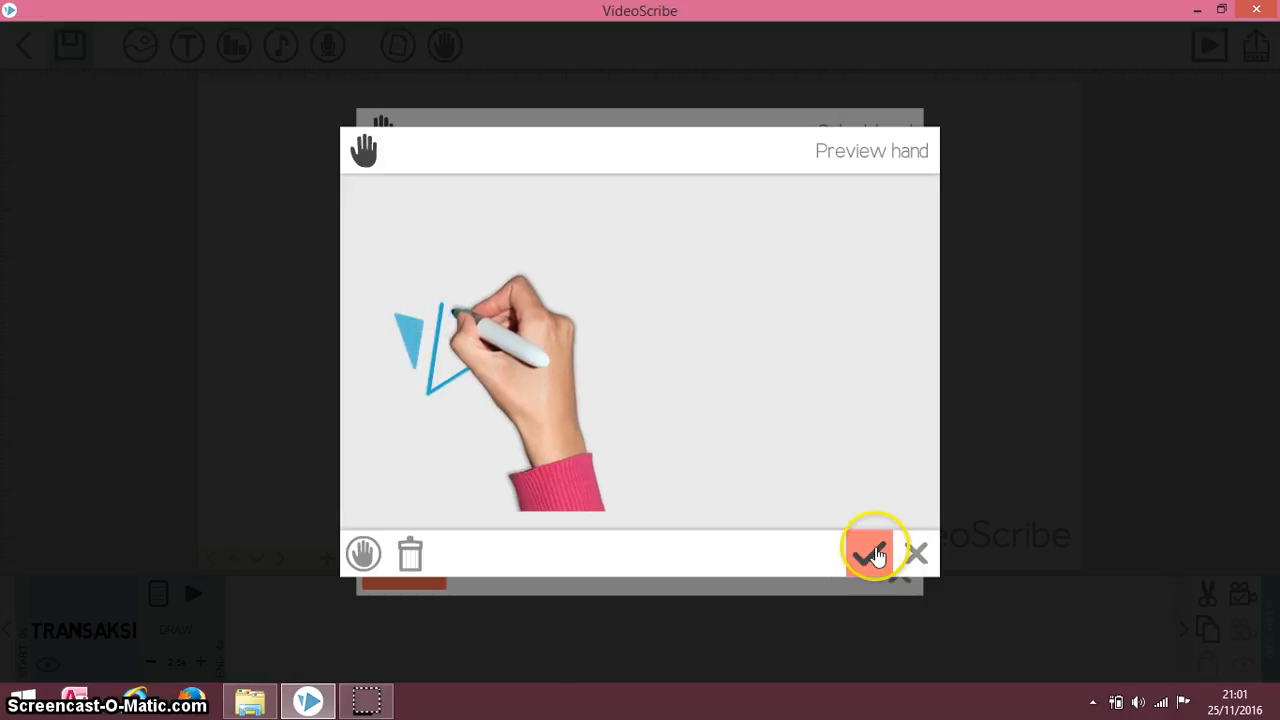
{"action": "left_click", "coordinate": [868, 560]}
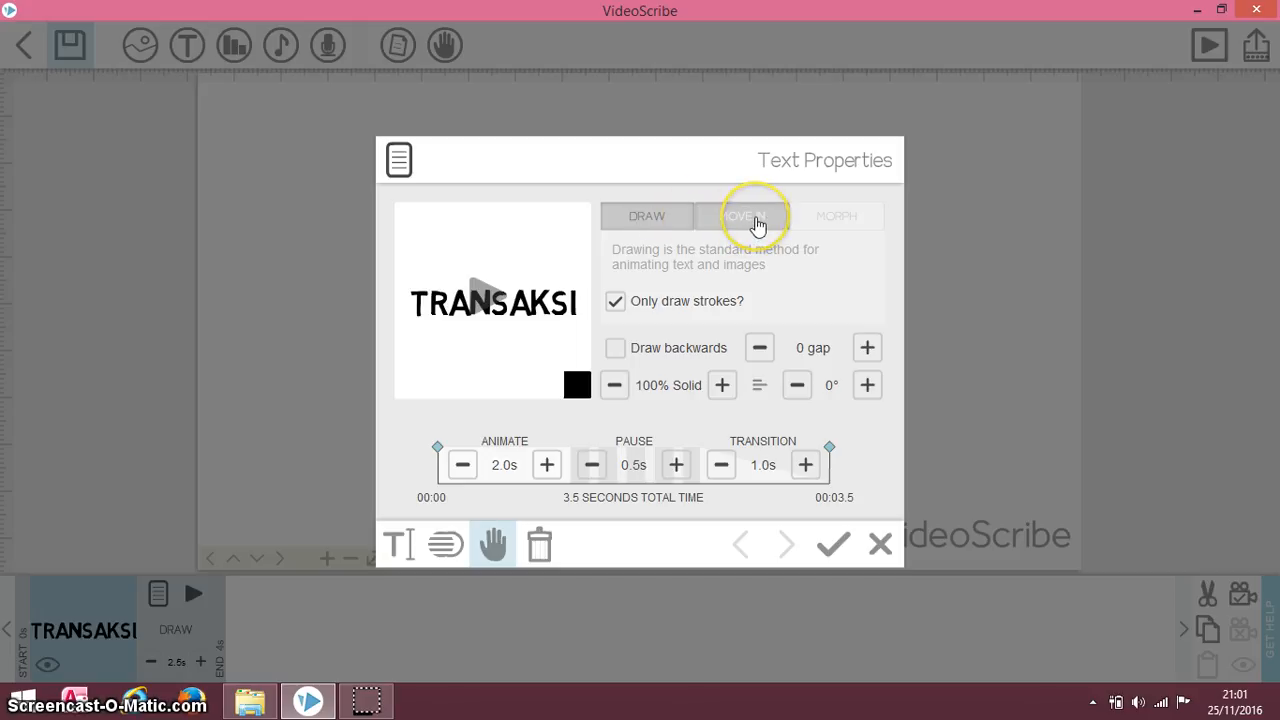
Change the TRANSAKSI text's animation to Move In from the lower-right corner with Smooth in, and apply the text properties
{"action": "left_click", "coordinate": [766, 226]}
{"action": "left_click", "coordinate": [766, 224]}
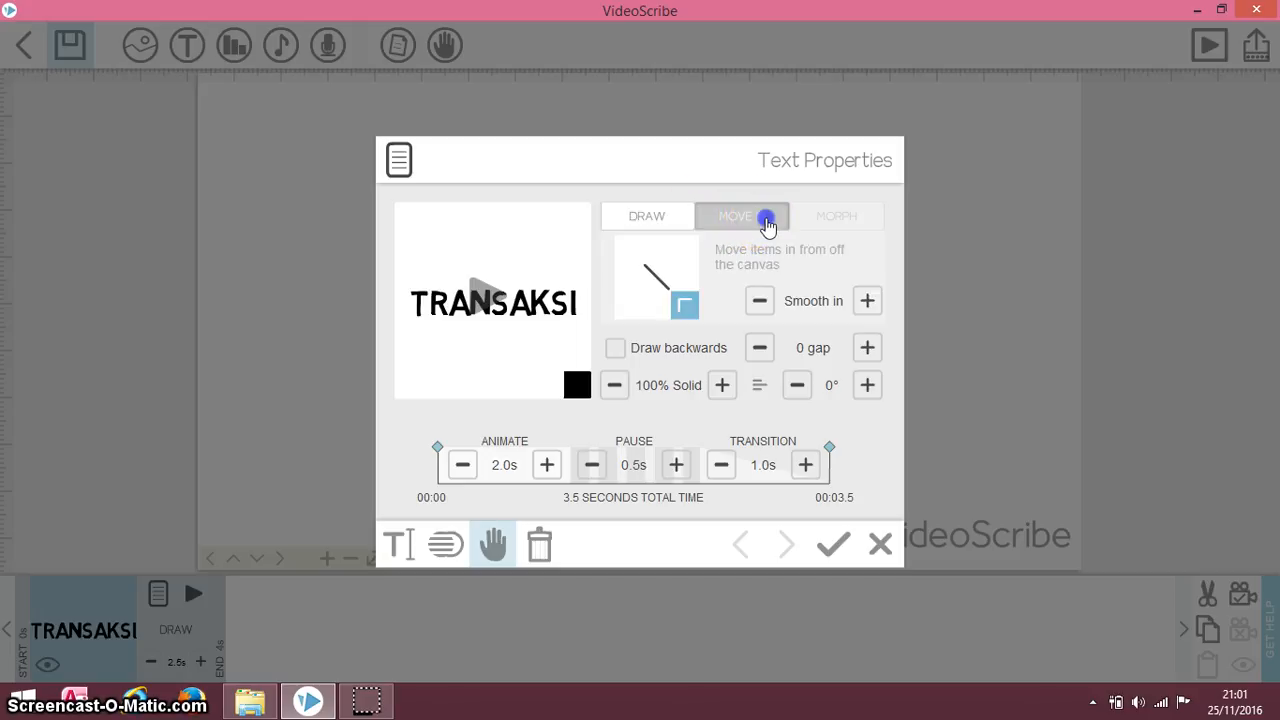
{"action": "left_click", "coordinate": [685, 305]}
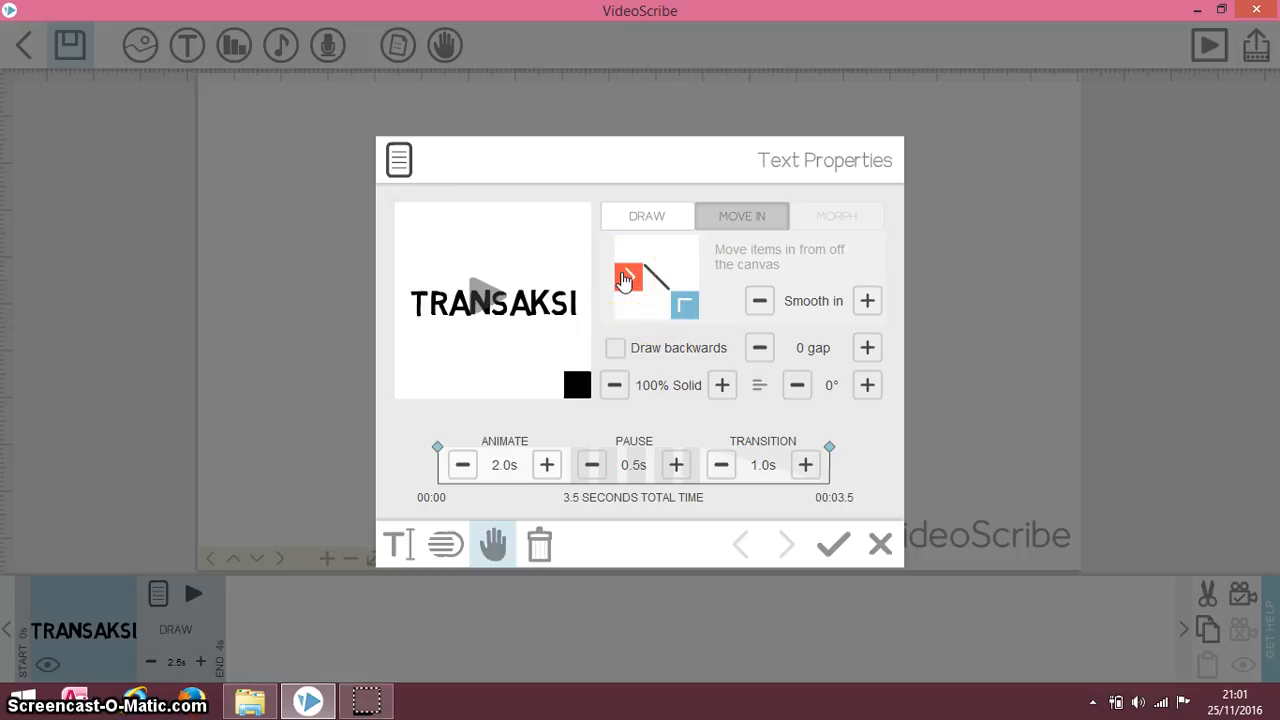
{"action": "left_click_drag", "start_coordinate": [624, 280], "coordinate": [690, 285]}
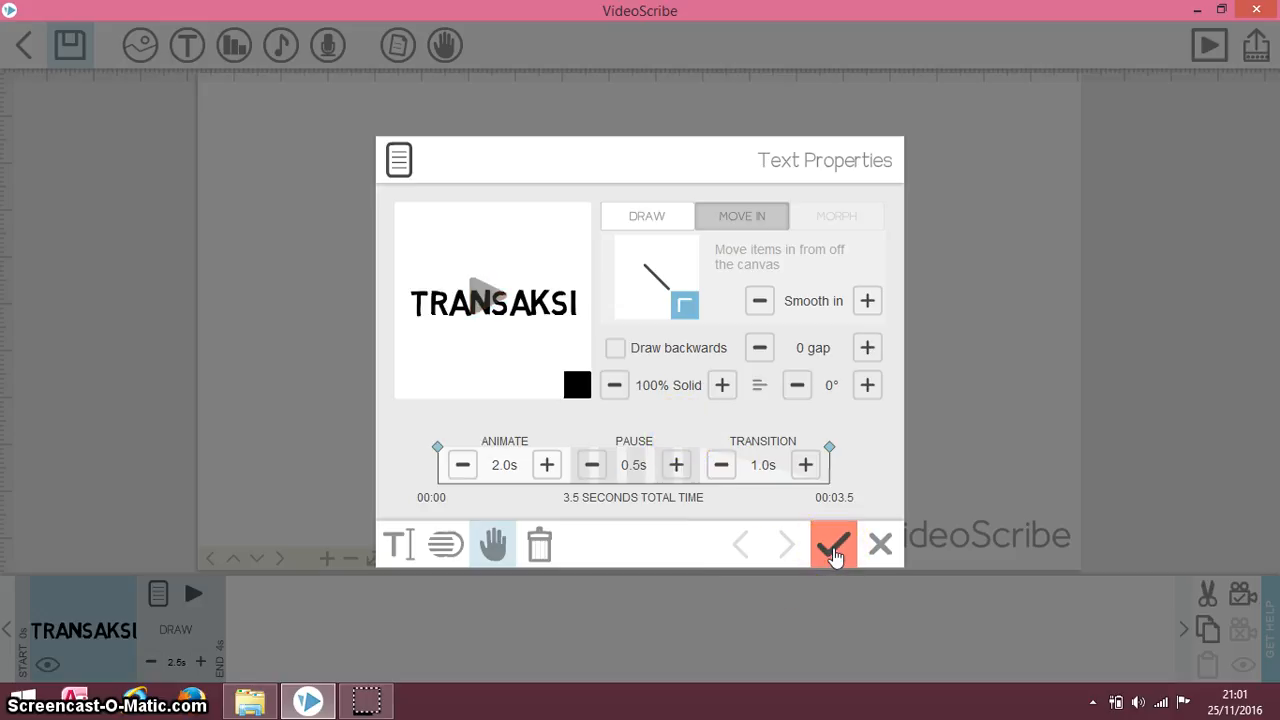
{"action": "left_click", "coordinate": [835, 550]}
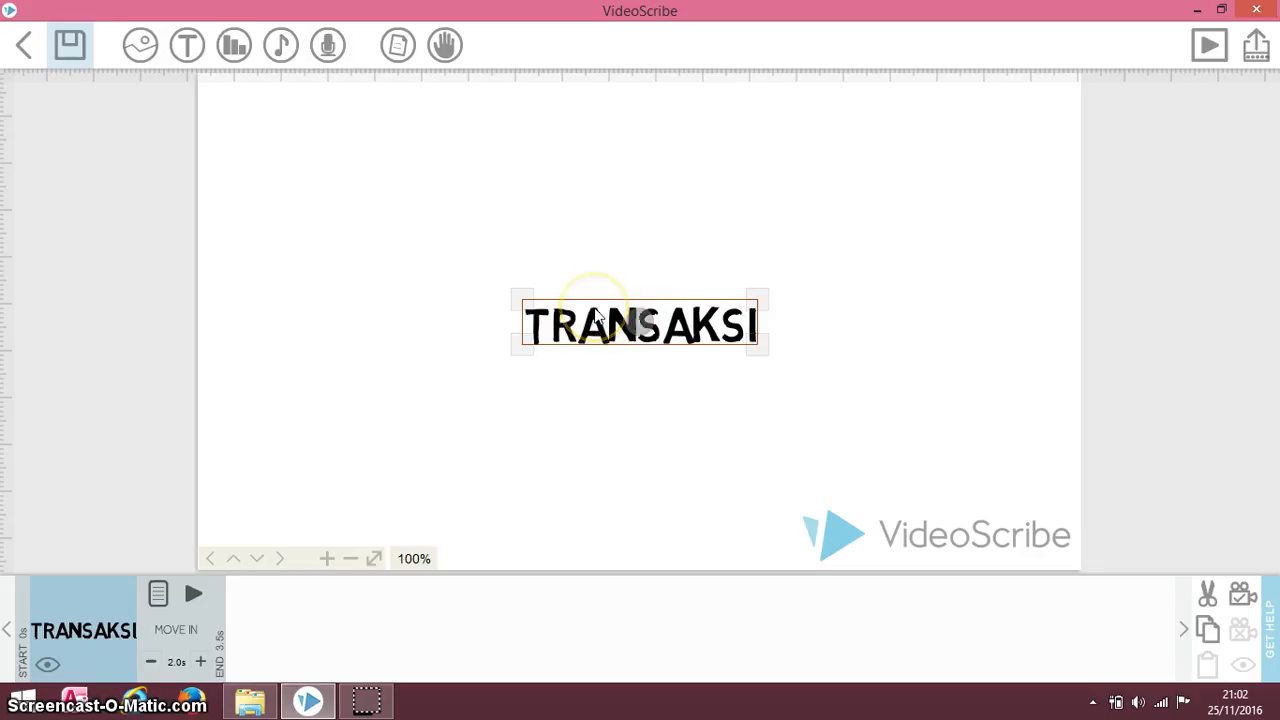
Move the TRANSAKSI text to the upper middle of the canvas and set its camera to the current canvas position
{"action": "left_click_drag", "start_coordinate": [594, 312], "coordinate": [582, 160]}
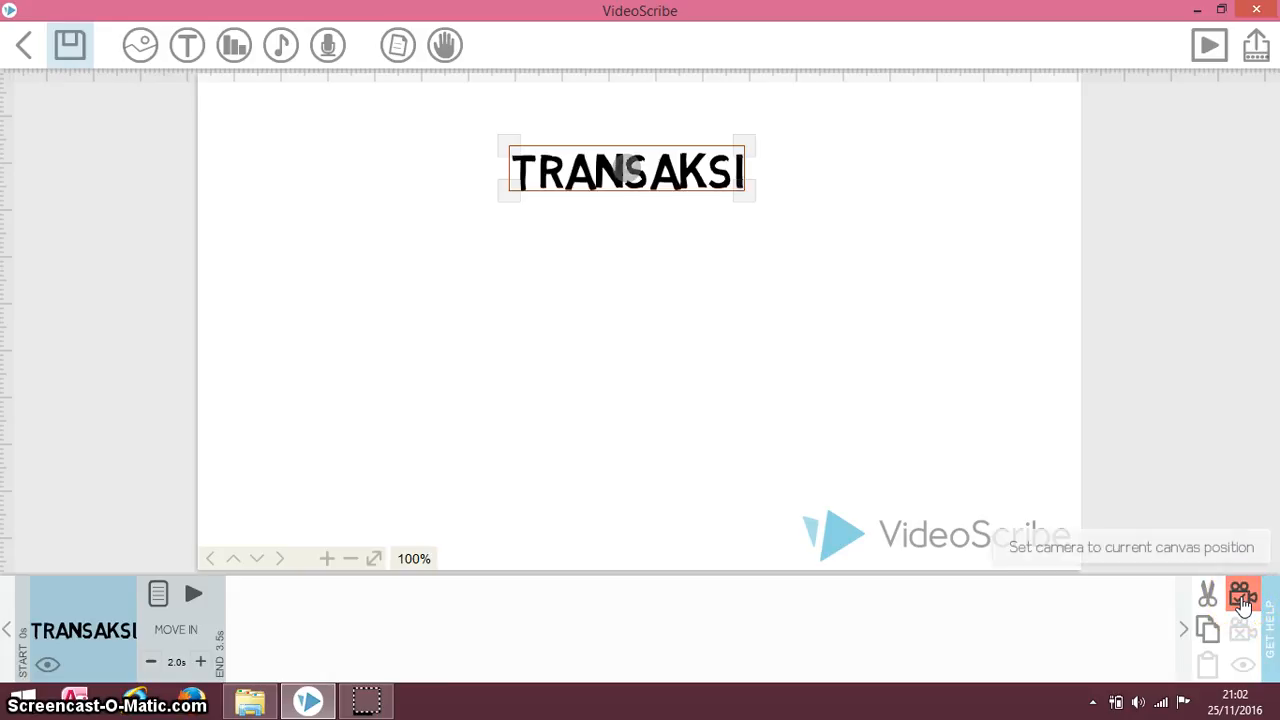
{"action": "left_click", "coordinate": [1243, 597]}
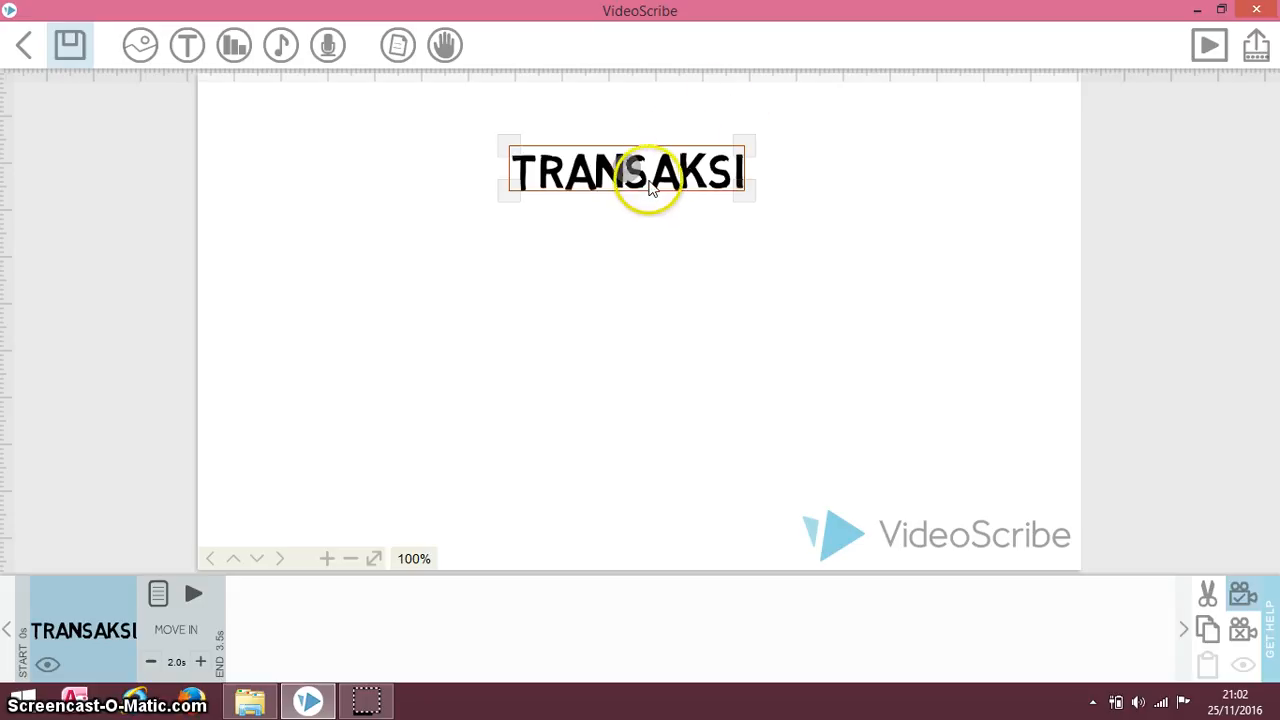
Open the base image library and look through the Business Icons pictures and the available image categories
{"action": "left_click", "coordinate": [141, 47]}
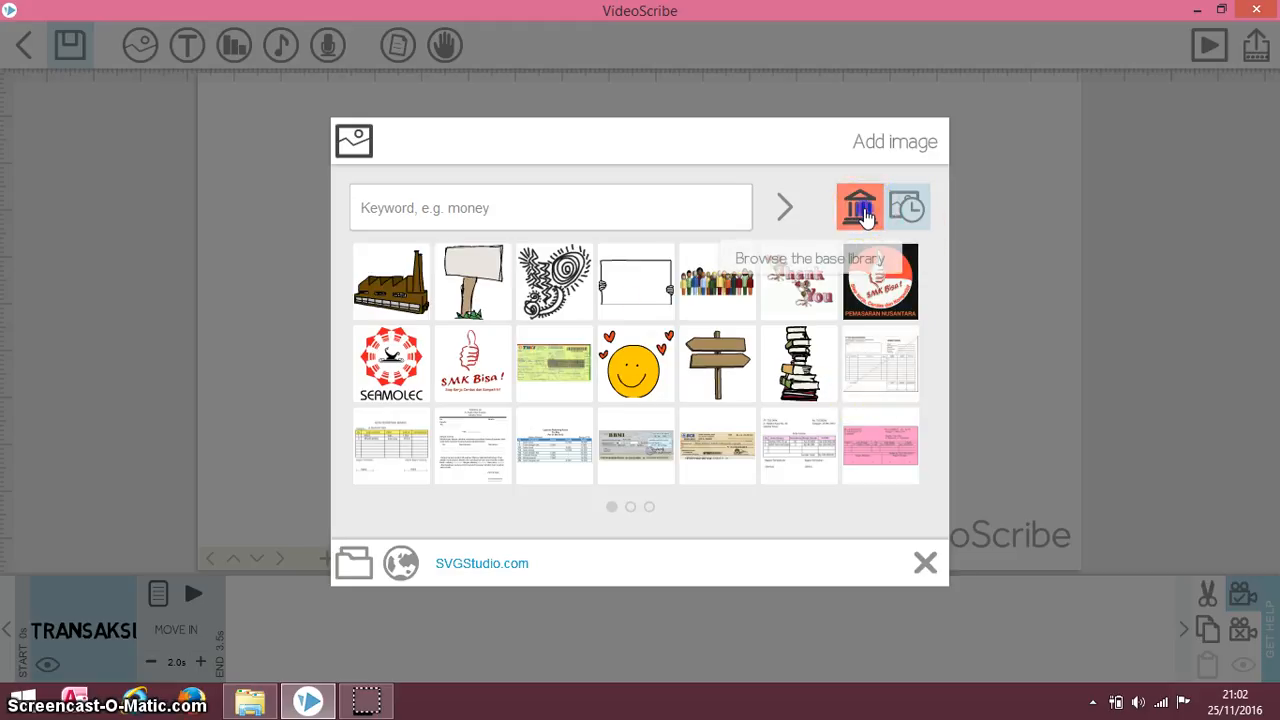
{"action": "left_click", "coordinate": [862, 212]}
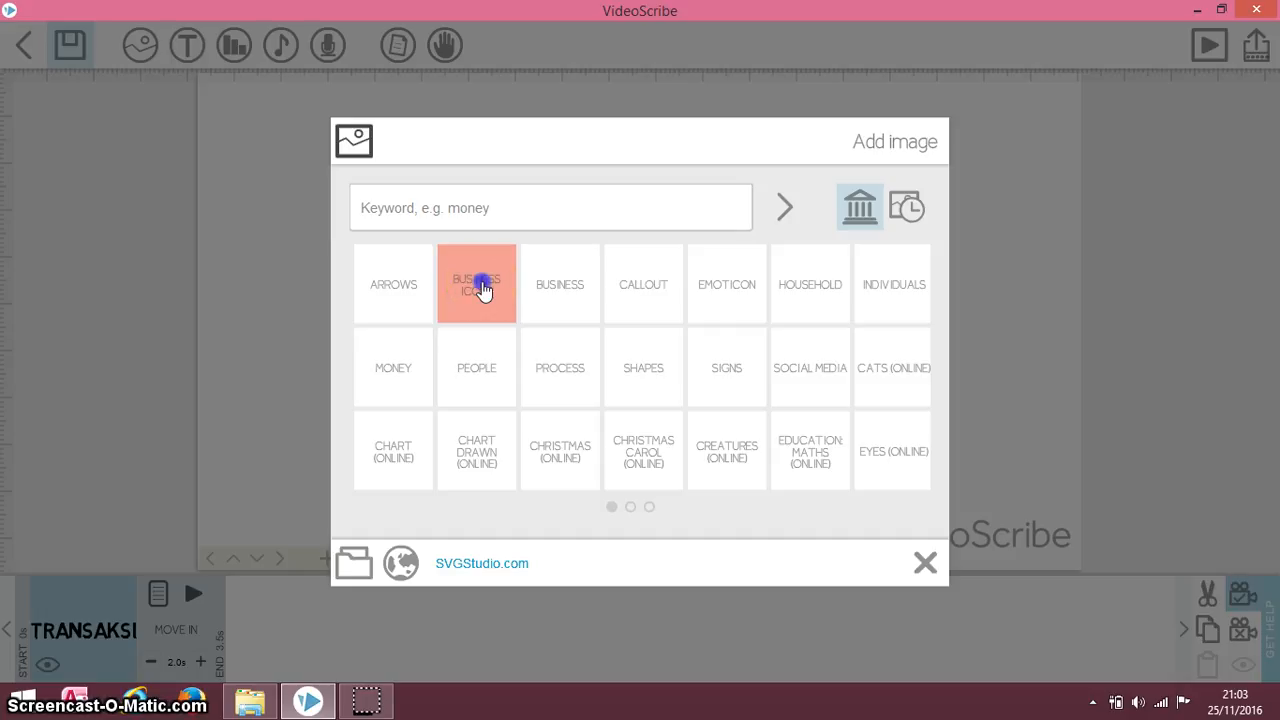
{"action": "left_click", "coordinate": [484, 290]}
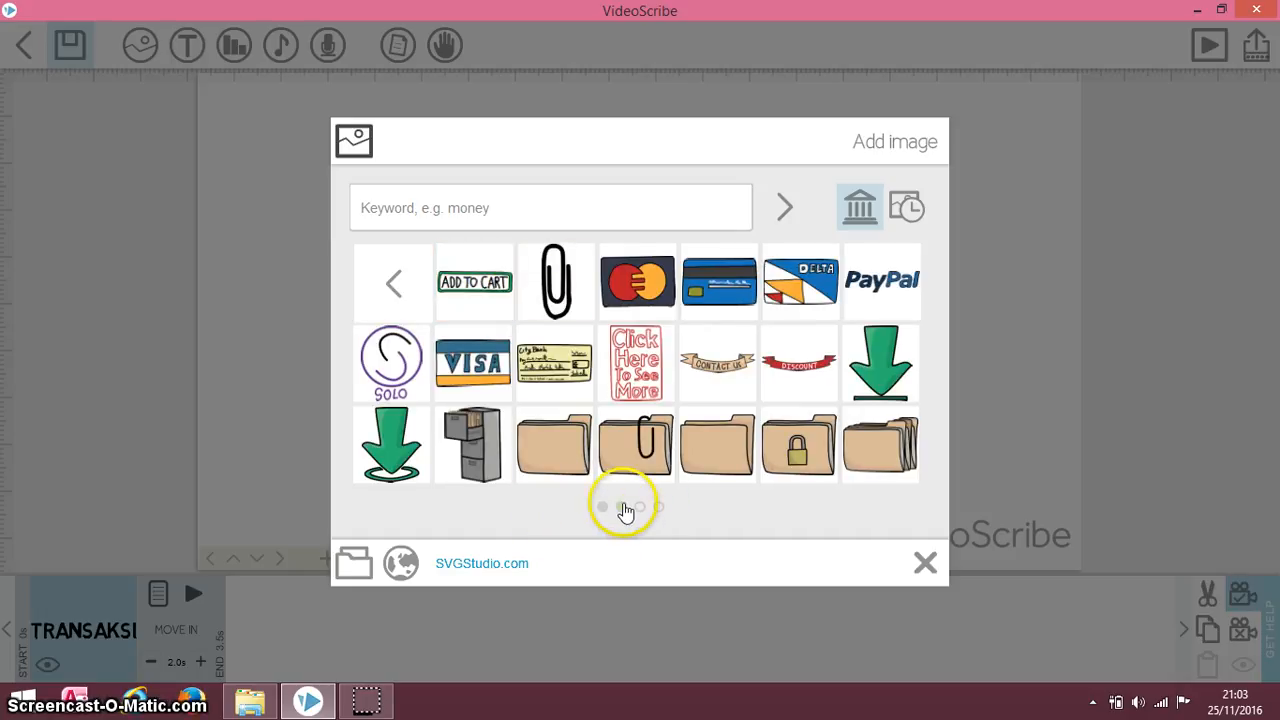
{"action": "left_click", "coordinate": [622, 508]}
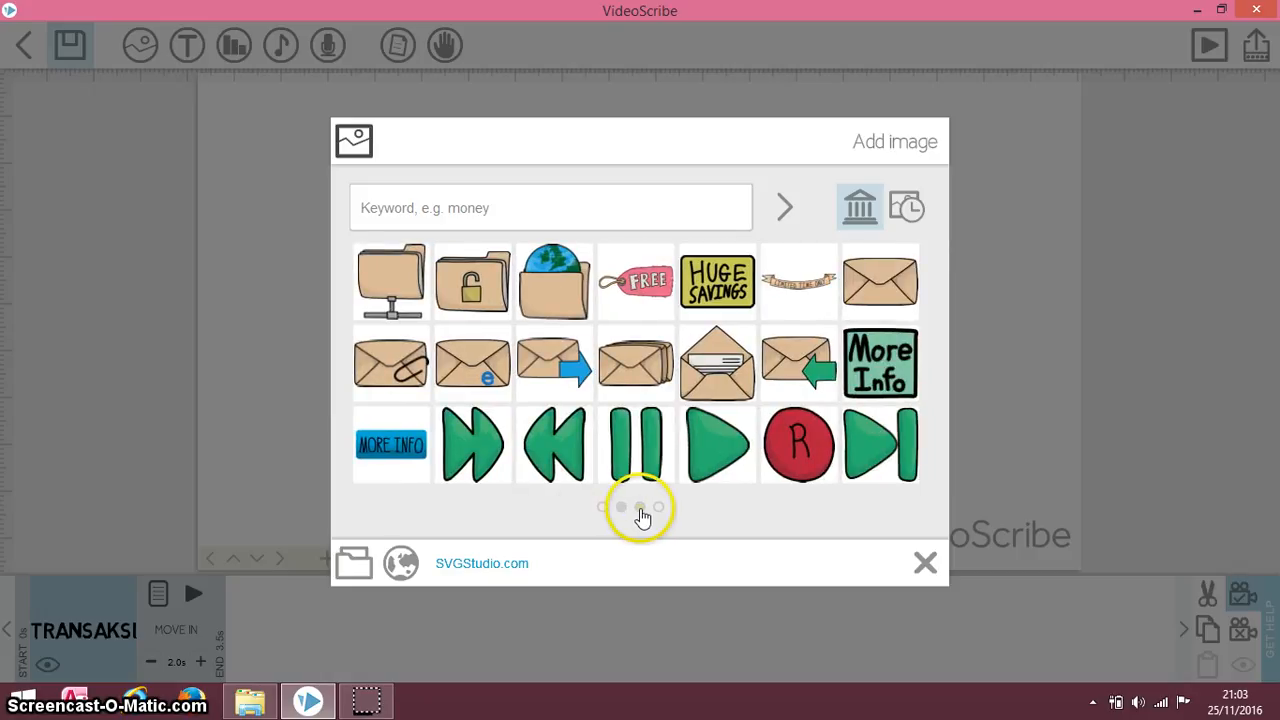
{"action": "left_click", "coordinate": [641, 510]}
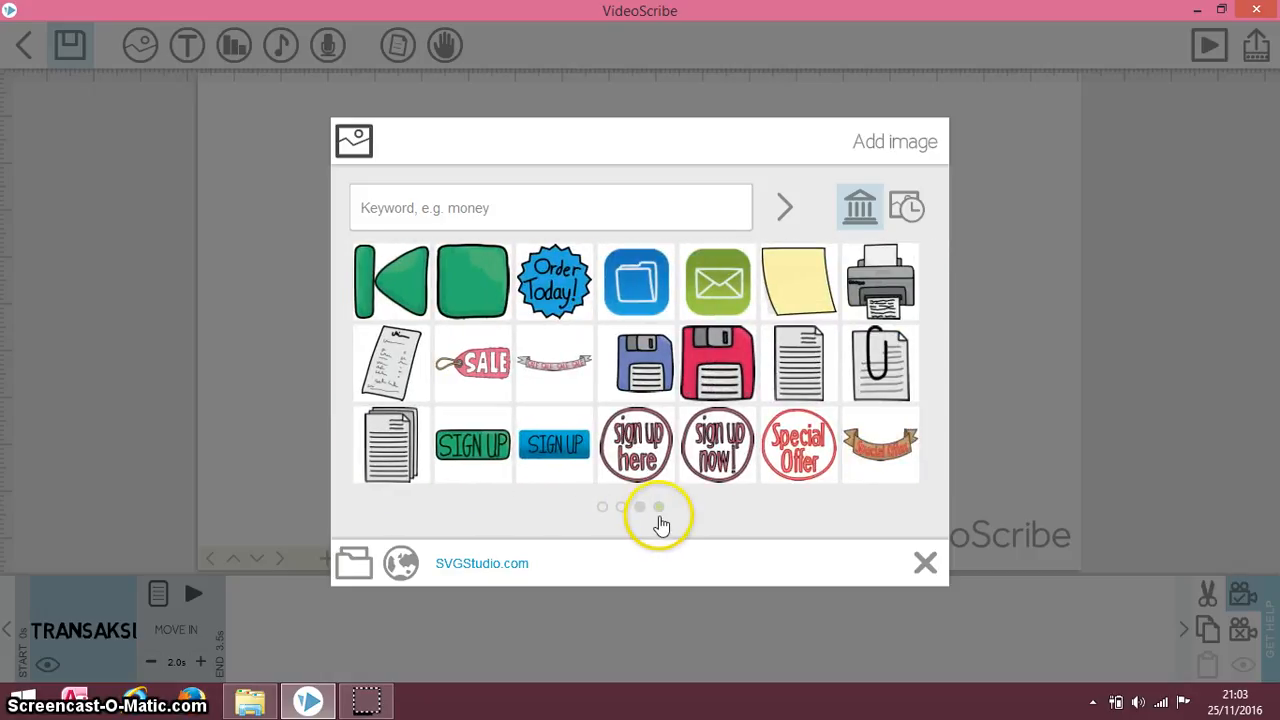
{"action": "left_click", "coordinate": [659, 509]}
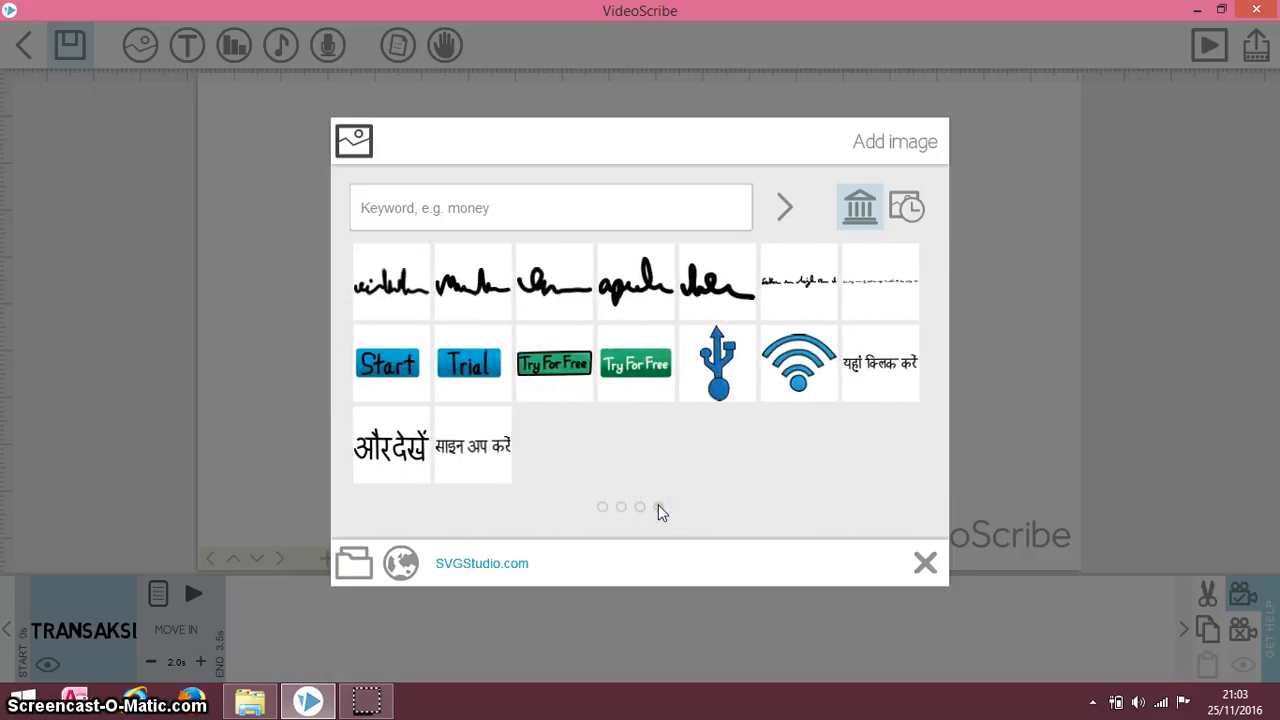
{"action": "left_click", "coordinate": [604, 509]}
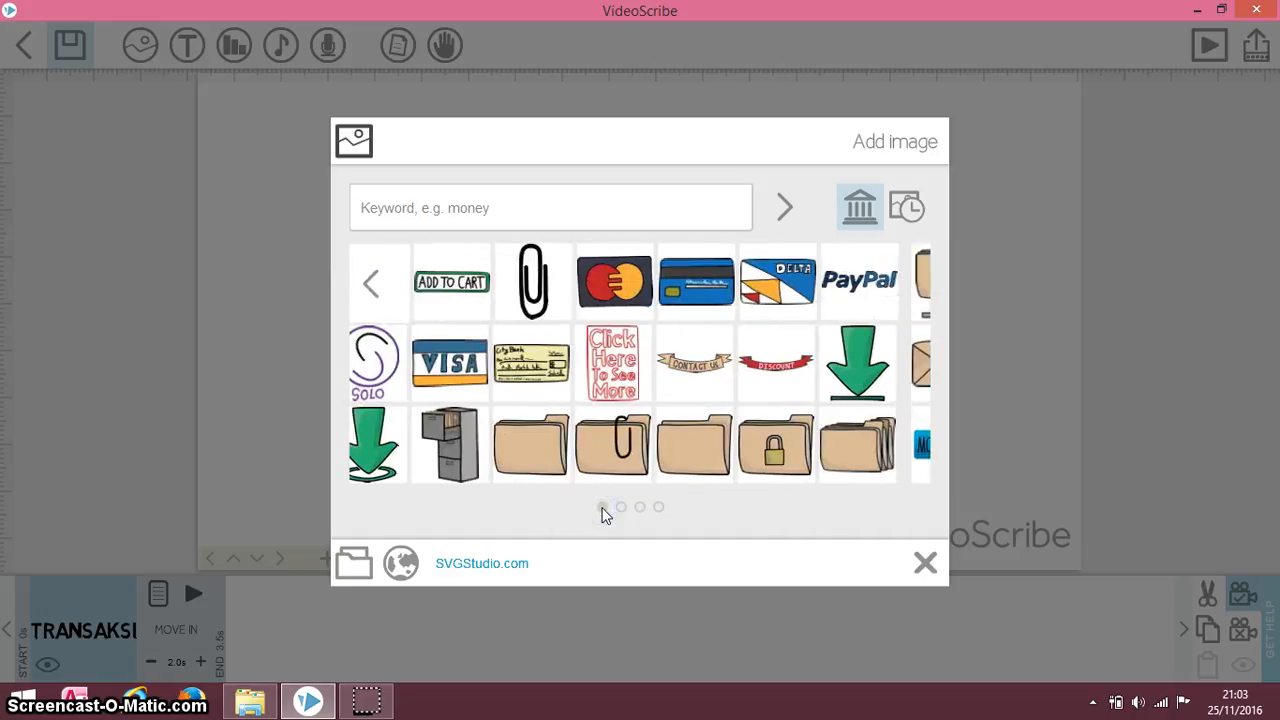
{"action": "left_click", "coordinate": [602, 510]}
{"action": "left_click", "coordinate": [396, 286]}
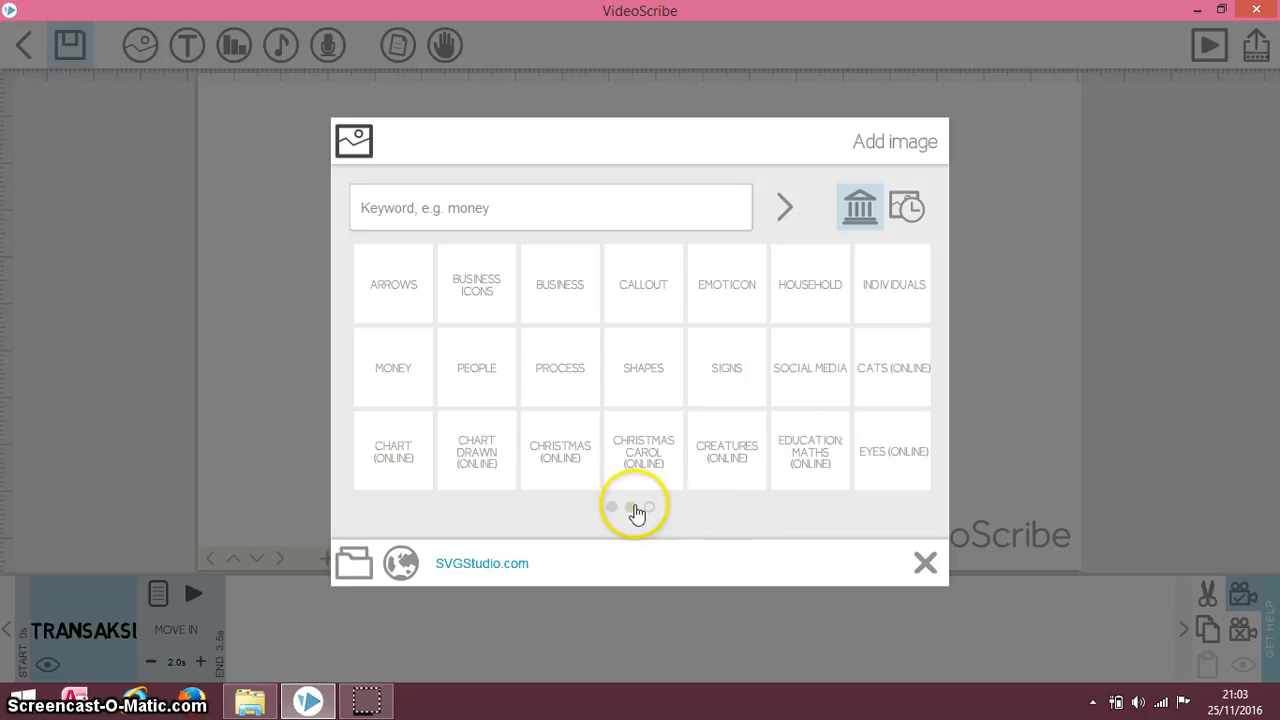
{"action": "left_click", "coordinate": [634, 510]}
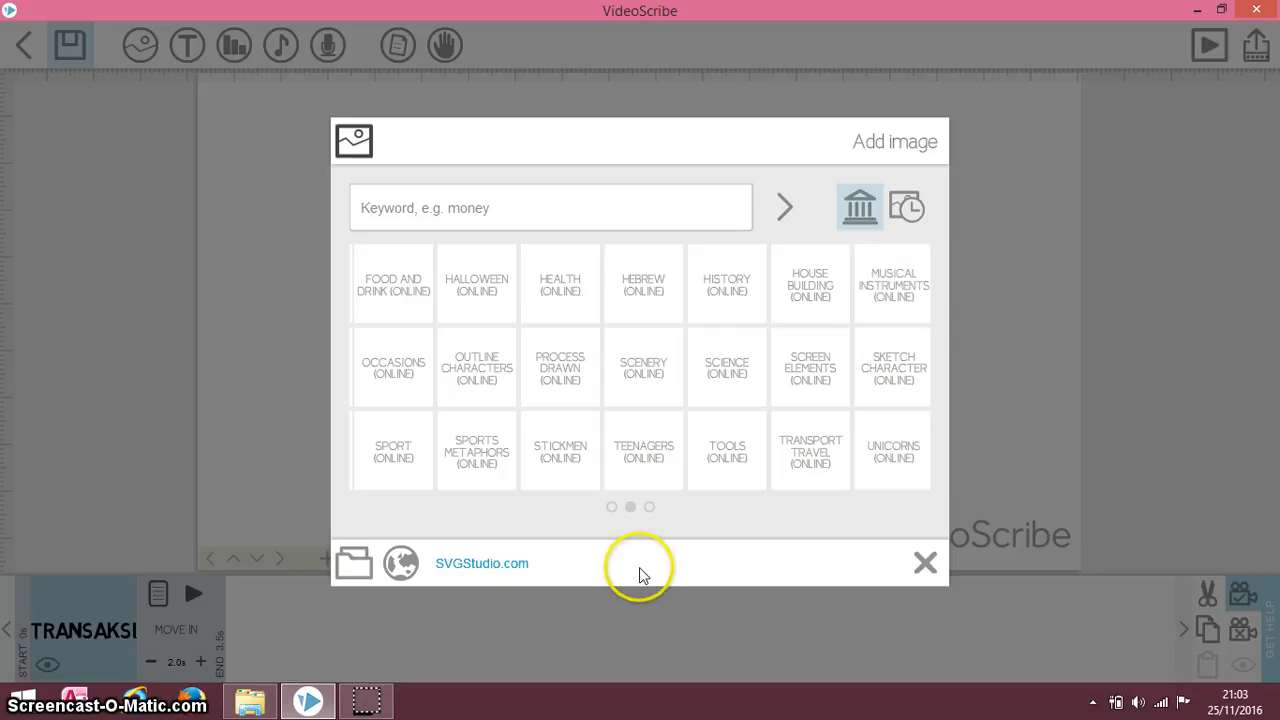
{"action": "left_click", "coordinate": [614, 510]}
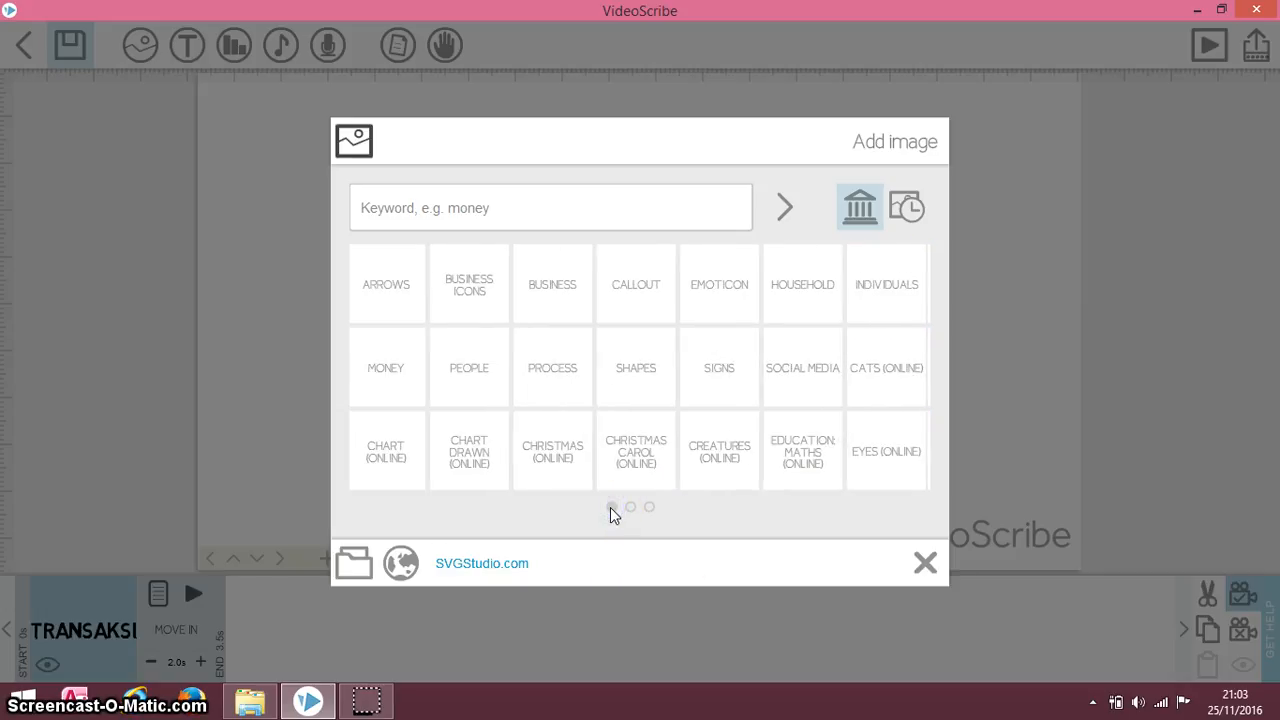
Insert the handshake image from the People category and shrink it by about 10% to fit below the TRANSAKSI title
{"action": "left_click", "coordinate": [481, 356]}
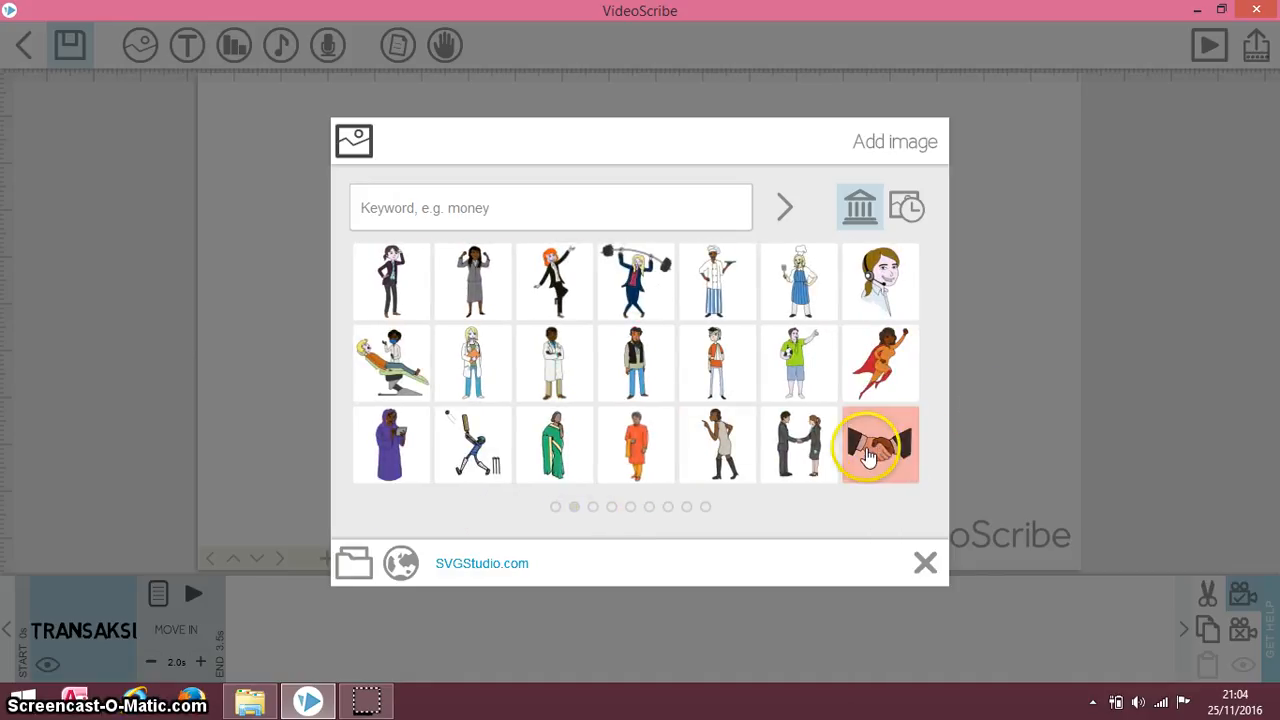
{"action": "left_click", "coordinate": [868, 455]}
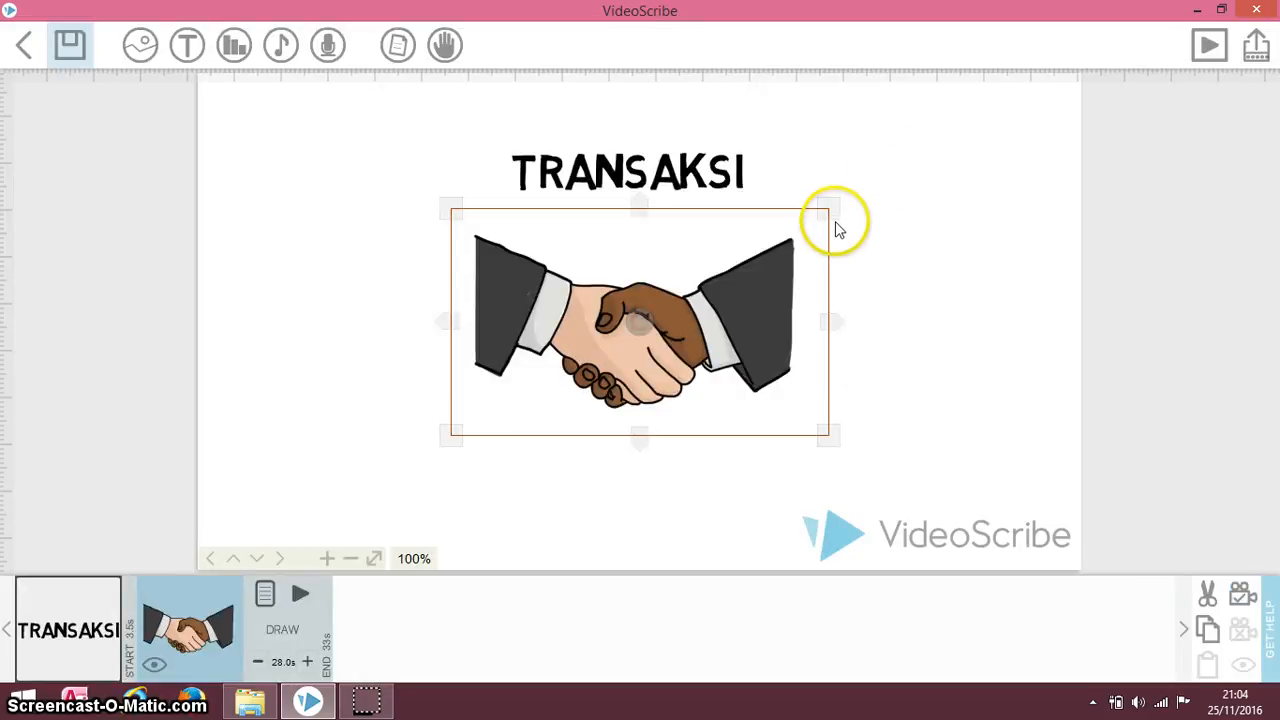
{"action": "left_click_drag", "start_coordinate": [833, 214], "coordinate": [828, 228]}
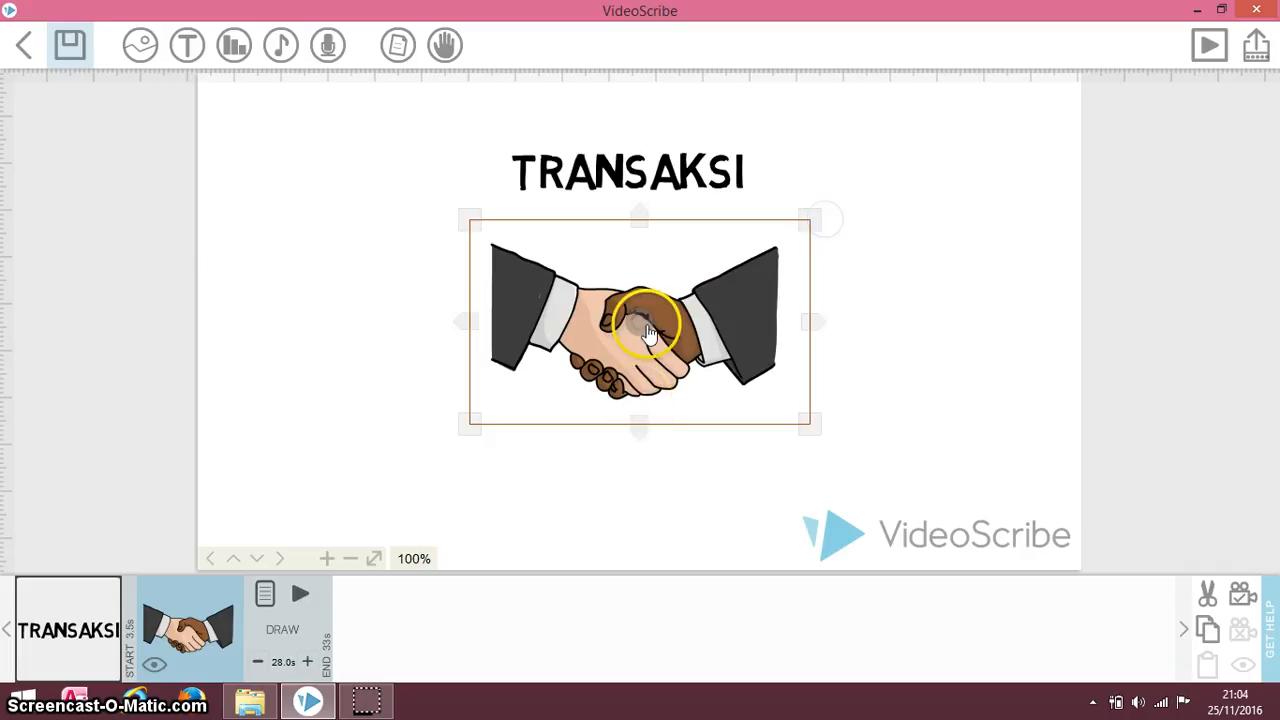
{"action": "left_click", "coordinate": [684, 259]}
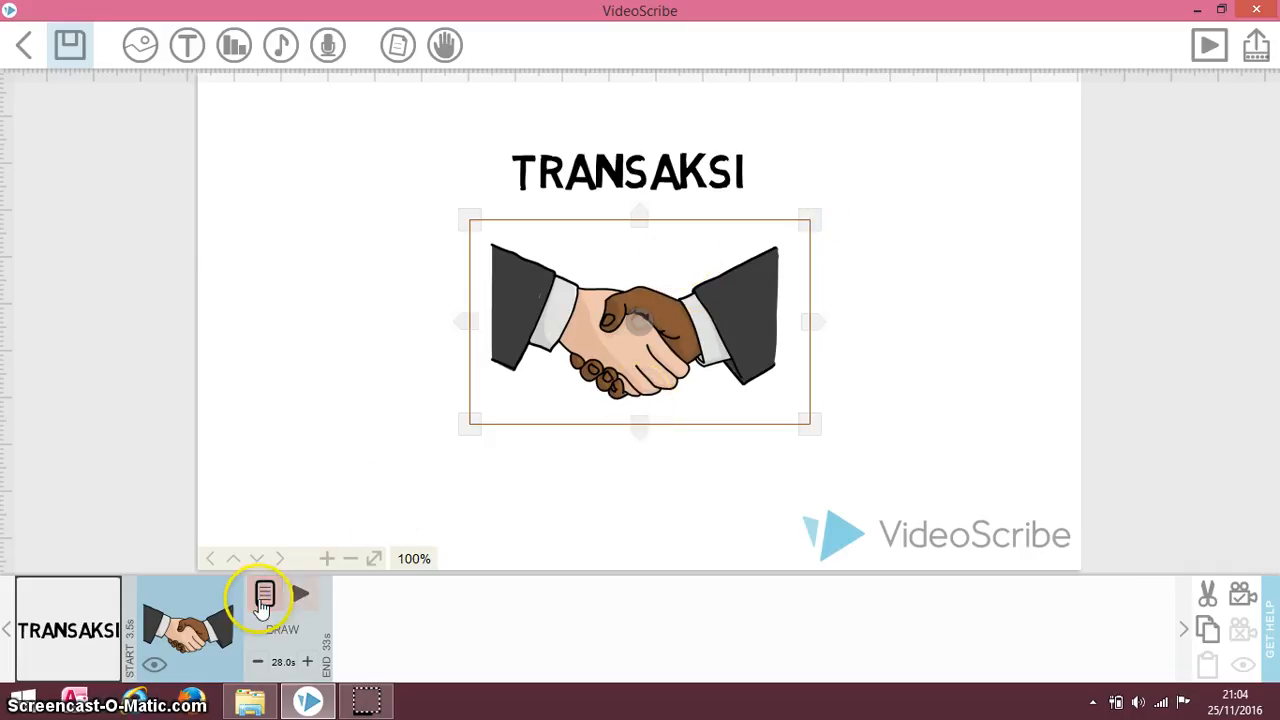
Shorten the handshake image's Draw animation time to 7.0 seconds and apply the image properties
{"action": "left_click", "coordinate": [266, 595]}
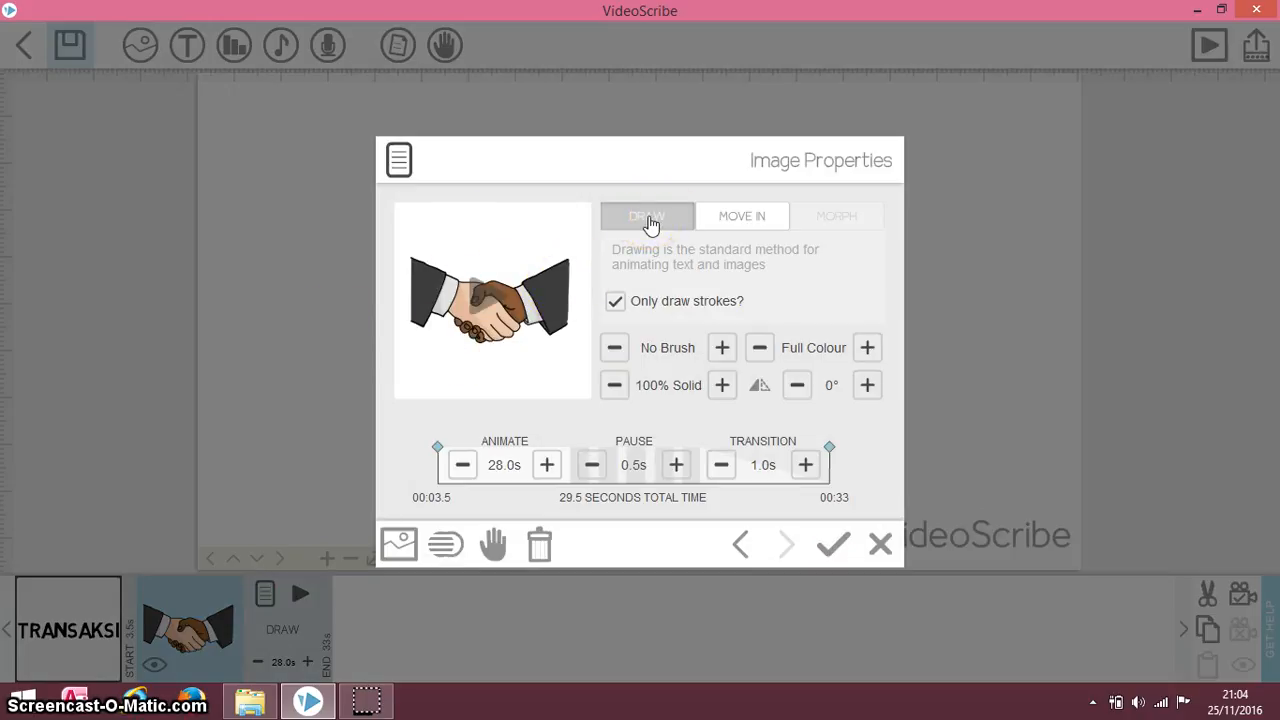
{"action": "left_click", "coordinate": [462, 465]}
{"action": "left_click", "coordinate": [462, 465]}
{"action": "left_click", "coordinate": [462, 465]}
{"action": "left_click", "coordinate": [462, 465]}
{"action": "left_click", "coordinate": [462, 465]}
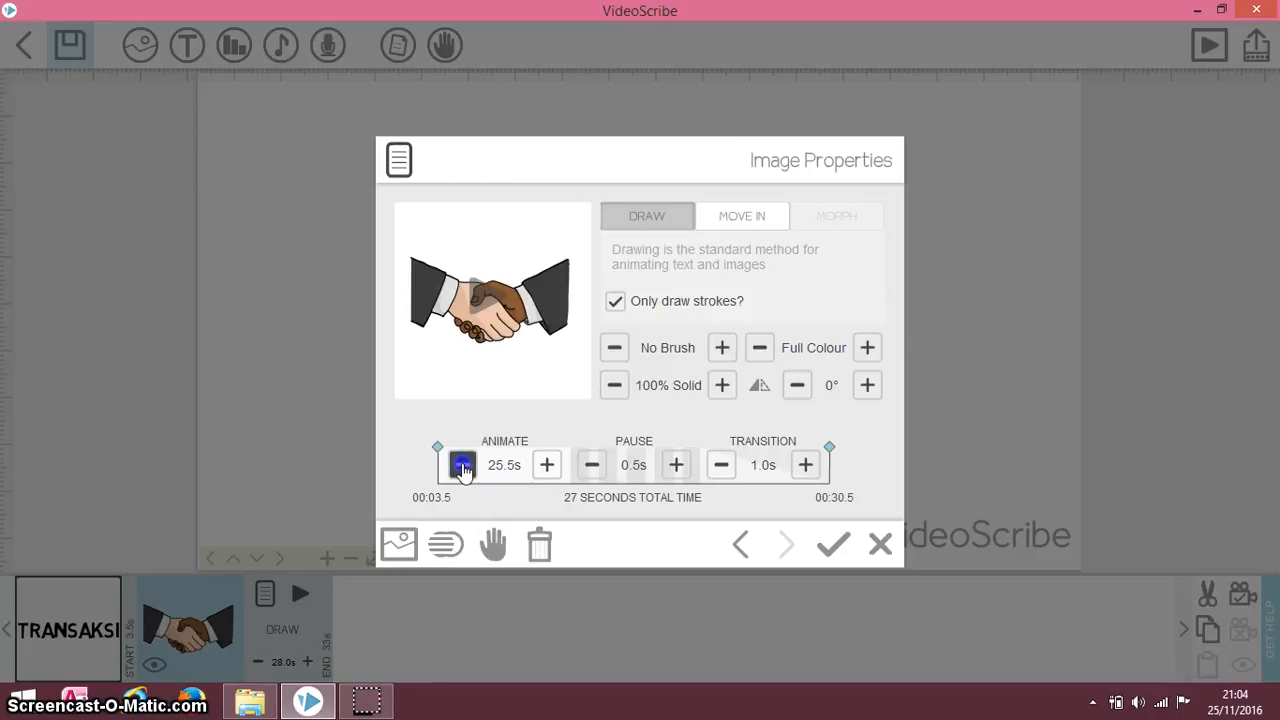
{"action": "left_click", "coordinate": [462, 465]}
{"action": "left_click", "coordinate": [462, 465]}
{"action": "left_click", "coordinate": [462, 465]}
{"action": "left_click", "coordinate": [462, 465]}
{"action": "left_click", "coordinate": [462, 465]}
{"action": "left_click", "coordinate": [462, 465]}
{"action": "left_click", "coordinate": [462, 465]}
{"action": "left_click", "coordinate": [462, 465]}
{"action": "left_click", "coordinate": [462, 465]}
{"action": "left_click", "coordinate": [462, 465]}
{"action": "left_click", "coordinate": [462, 465]}
{"action": "left_click", "coordinate": [462, 465]}
{"action": "left_click", "coordinate": [462, 465]}
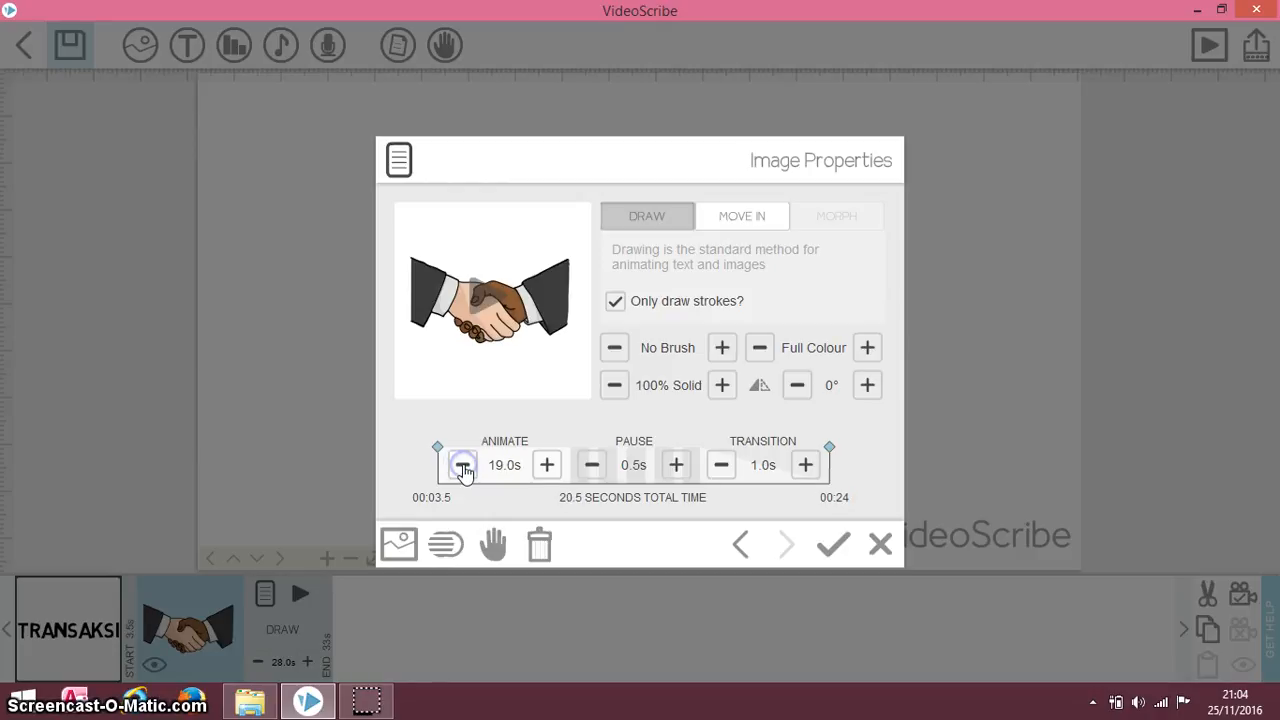
{"action": "left_click", "coordinate": [462, 465]}
{"action": "left_click", "coordinate": [462, 465]}
{"action": "left_click", "coordinate": [462, 465]}
{"action": "left_click", "coordinate": [462, 465]}
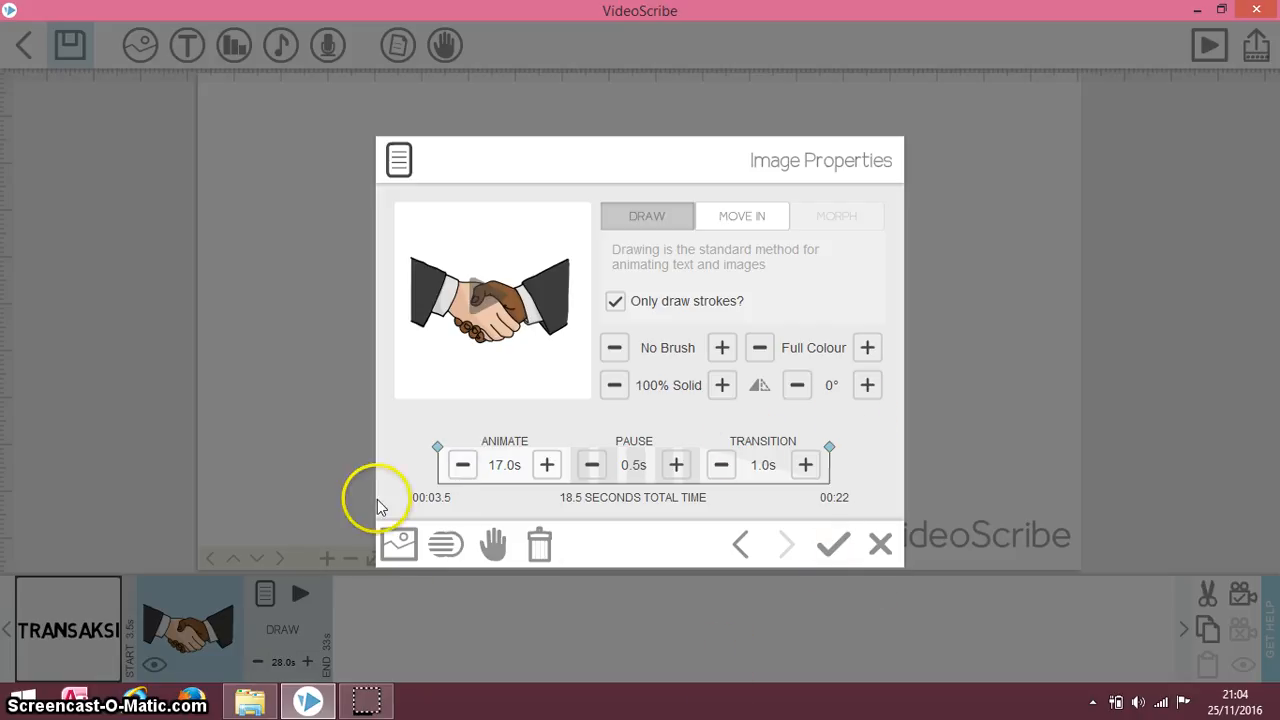
{"action": "left_click", "coordinate": [462, 465]}
{"action": "left_click", "coordinate": [462, 465]}
{"action": "left_click", "coordinate": [462, 465]}
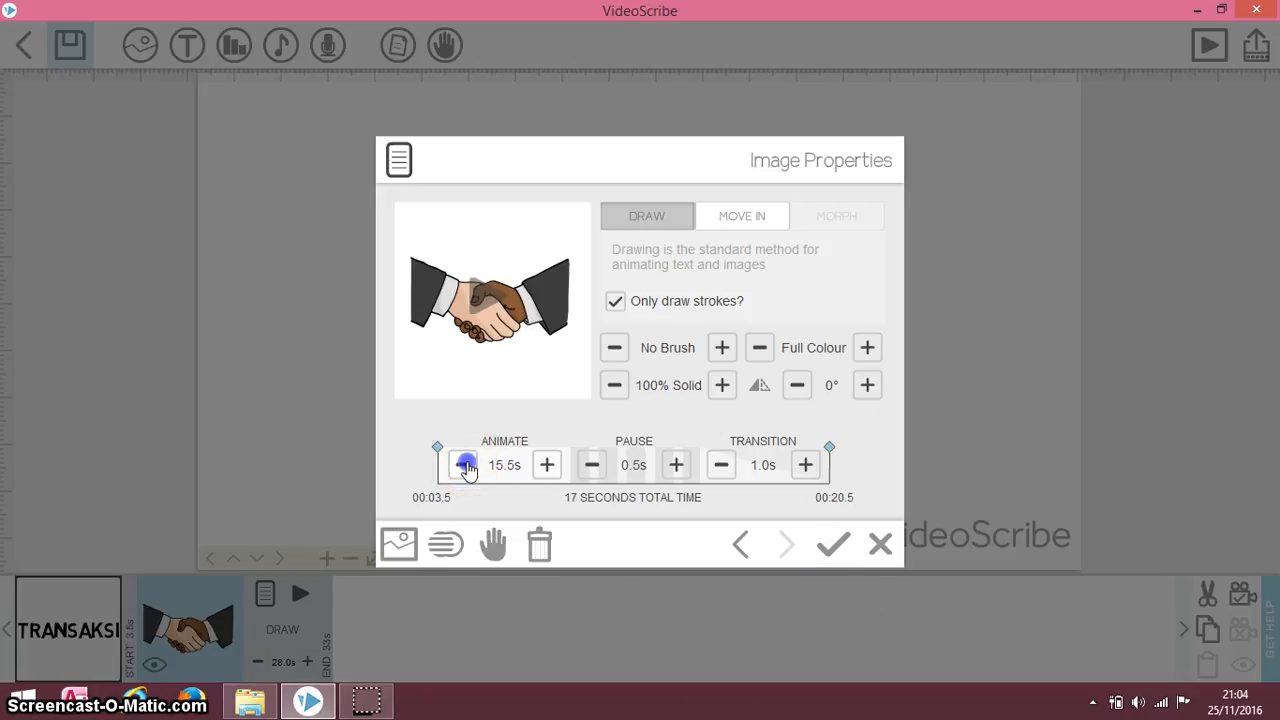
{"action": "left_click", "coordinate": [462, 465]}
{"action": "left_click", "coordinate": [462, 465]}
{"action": "left_click", "coordinate": [462, 465]}
{"action": "left_click", "coordinate": [462, 465]}
{"action": "left_click", "coordinate": [465, 467]}
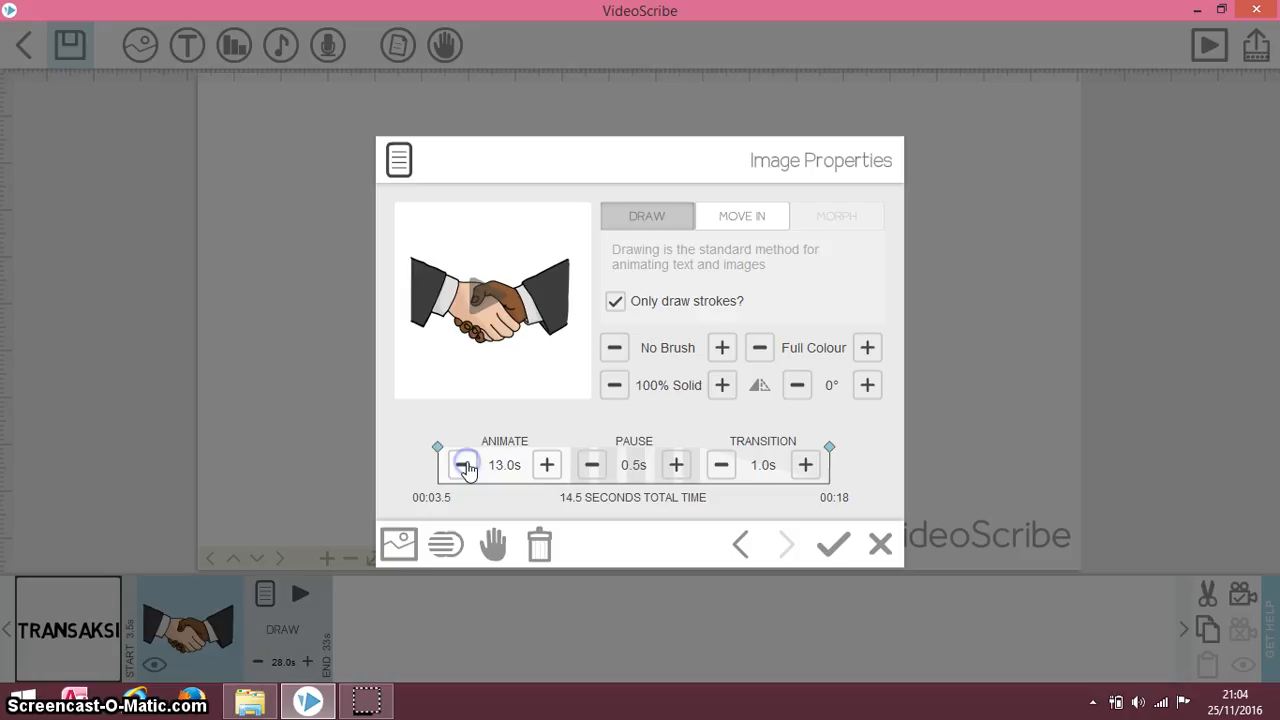
{"action": "left_click", "coordinate": [465, 467]}
{"action": "left_click", "coordinate": [465, 467]}
{"action": "left_click", "coordinate": [465, 467]}
{"action": "left_click", "coordinate": [463, 466]}
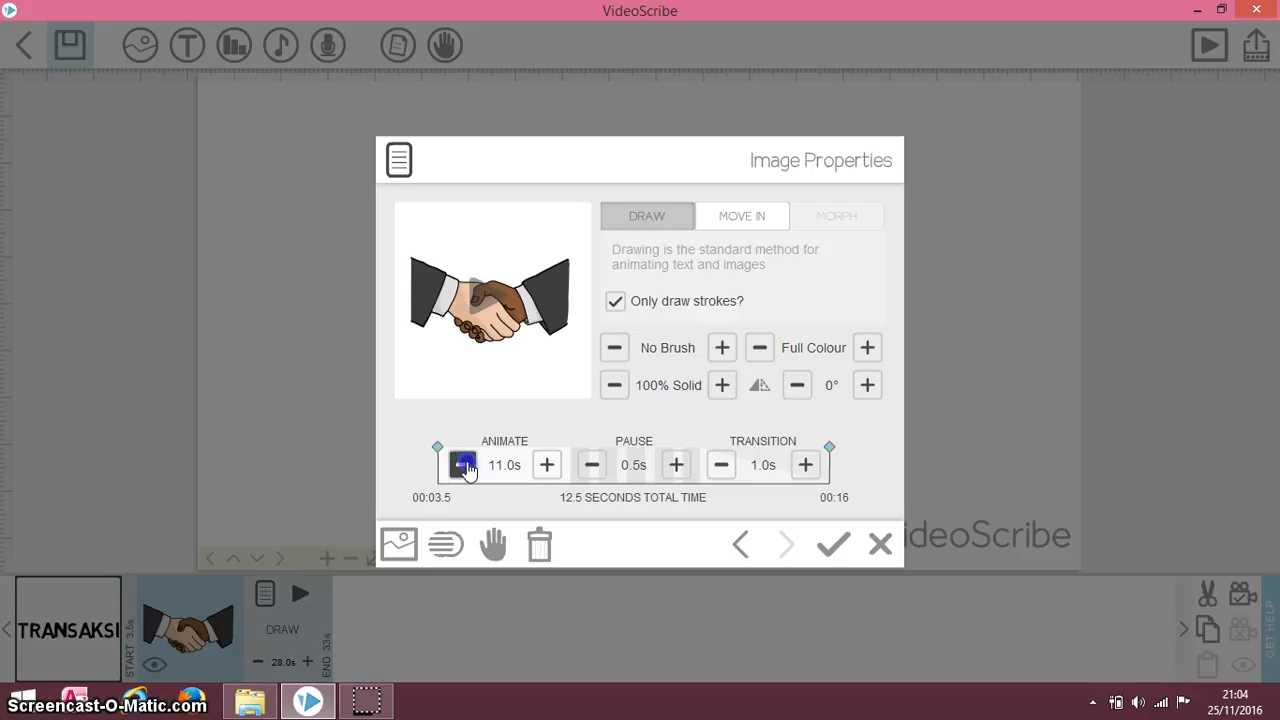
{"action": "left_click", "coordinate": [463, 466]}
{"action": "left_click", "coordinate": [465, 466]}
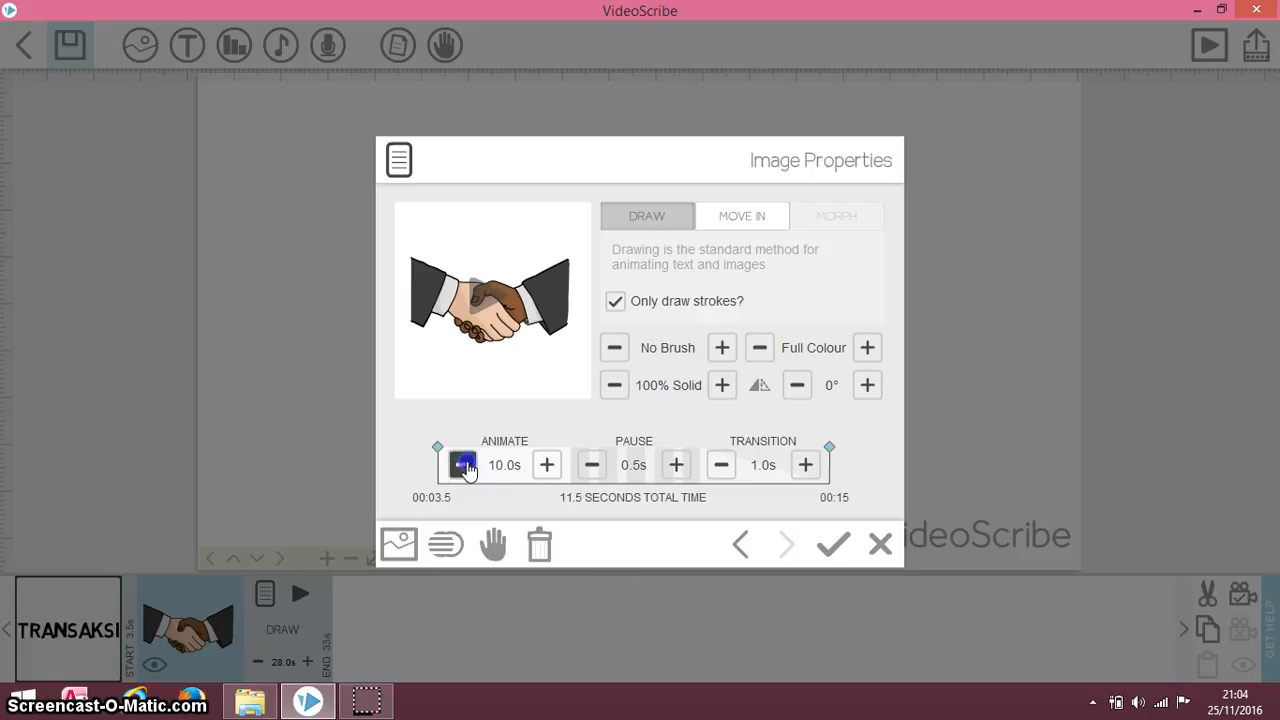
{"action": "left_click", "coordinate": [465, 466]}
{"action": "left_click", "coordinate": [465, 466]}
{"action": "left_click", "coordinate": [465, 466]}
{"action": "left_click", "coordinate": [465, 466]}
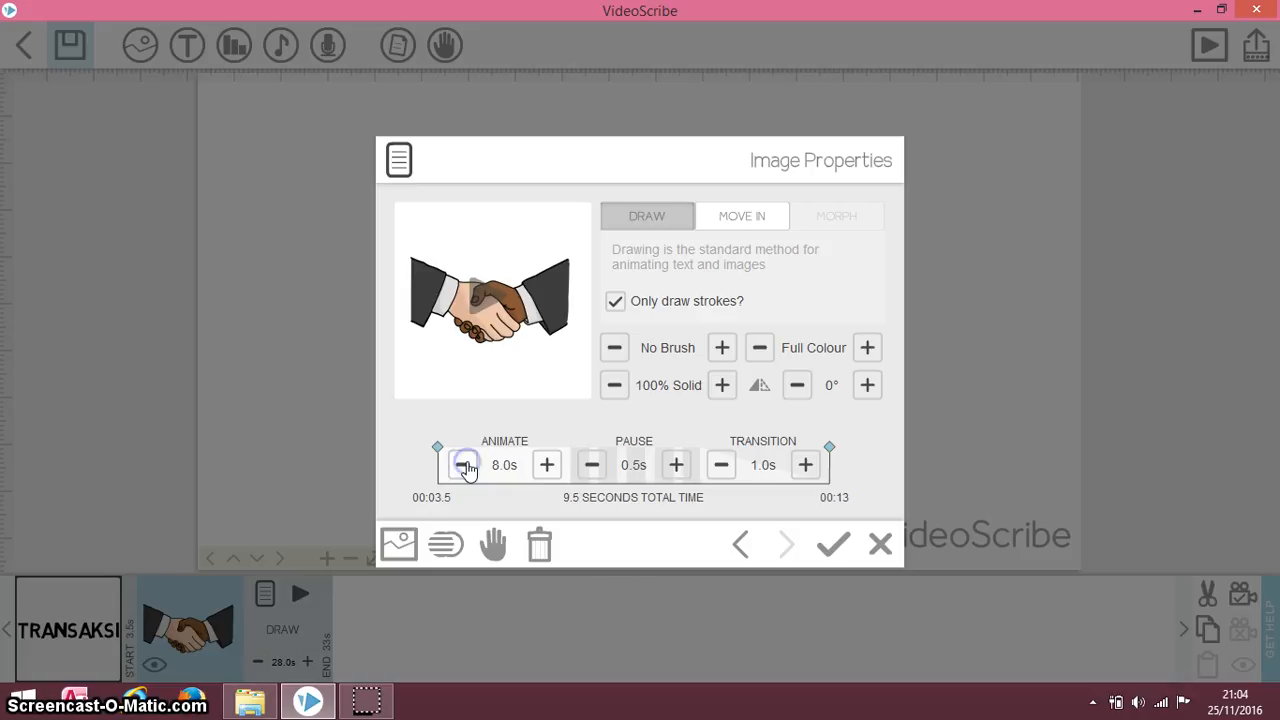
{"action": "left_click", "coordinate": [465, 466]}
{"action": "left_click", "coordinate": [465, 466]}
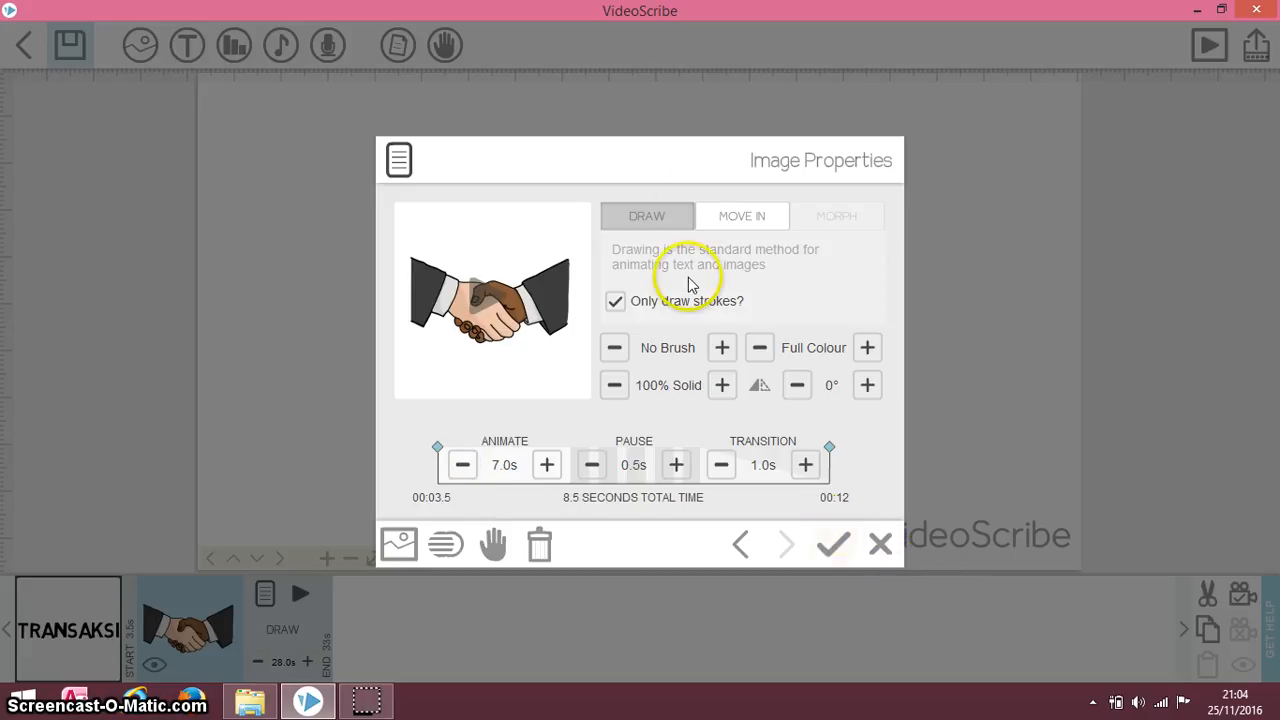
{"action": "left_click", "coordinate": [837, 553]}
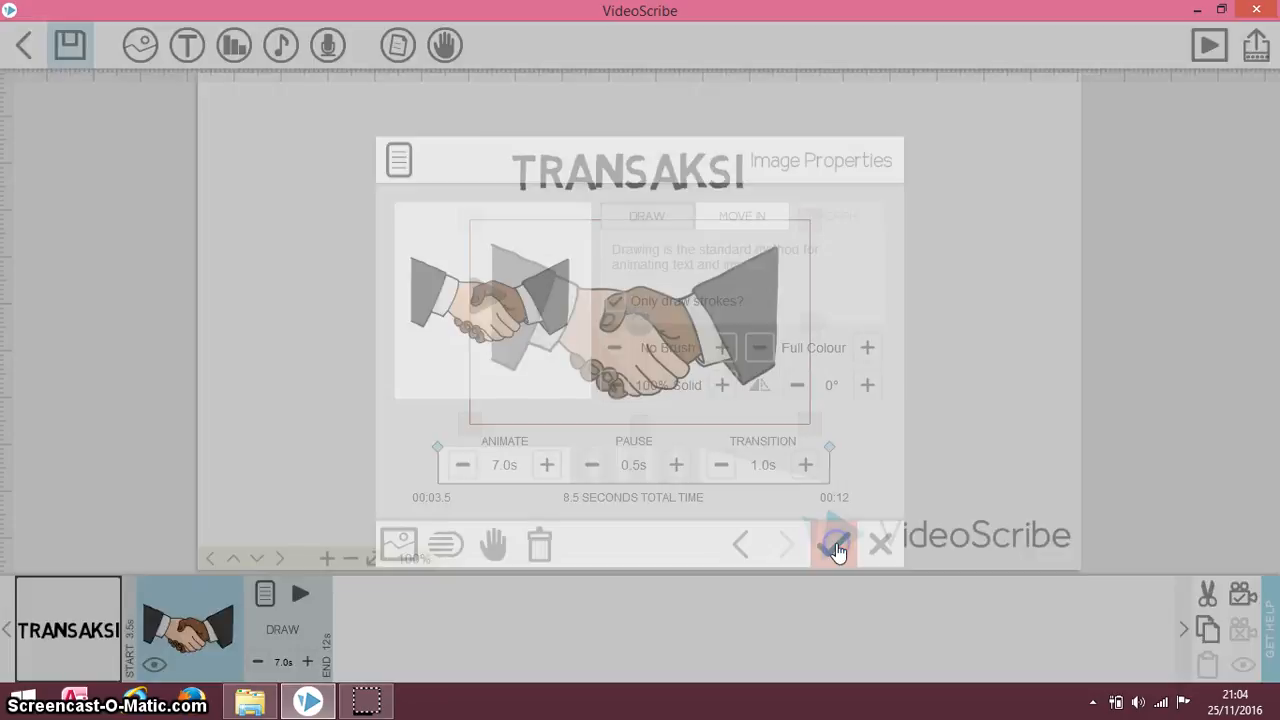
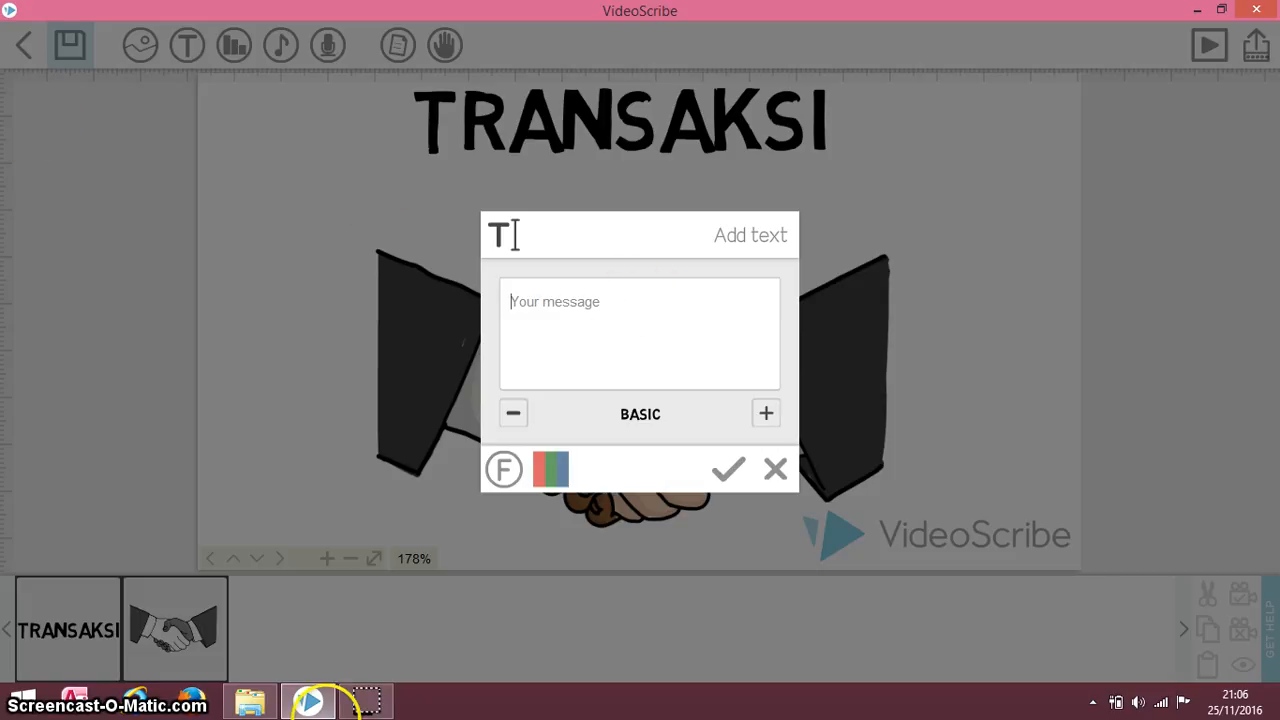
Dismiss the empty text entry and shift the canvas to a blank area beyond the right side of the handshake, at 91% zoom
{"action": "left_click", "coordinate": [1185, 624]}
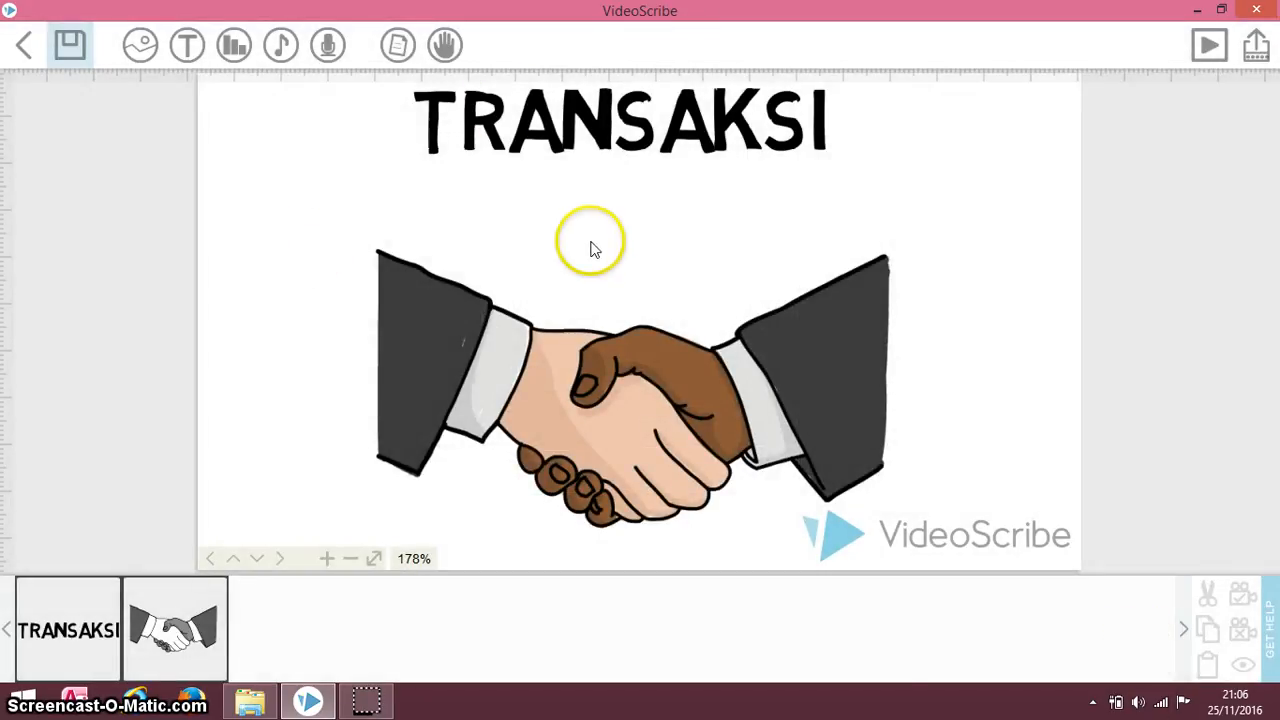
{"action": "left_click_drag", "start_coordinate": [656, 250], "coordinate": [6, 257]}
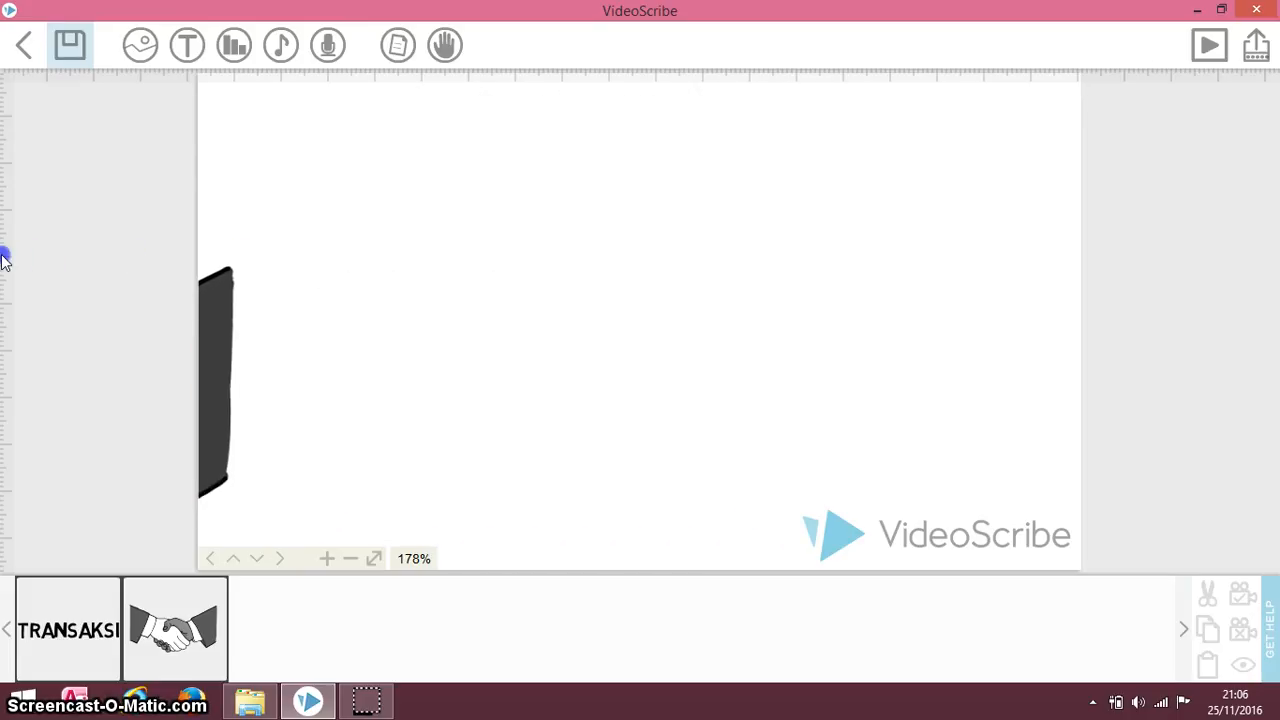
{"action": "left_click_drag", "start_coordinate": [223, 364], "coordinate": [137, 364]}
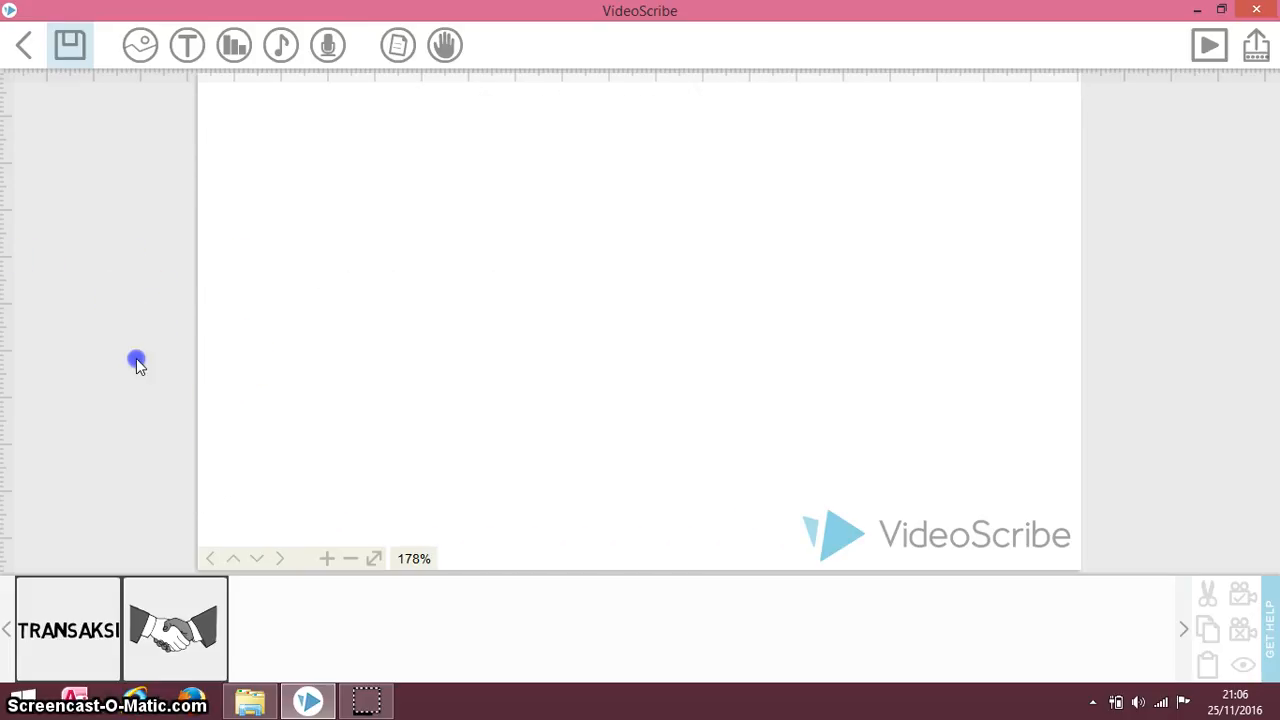
{"action": "left_click", "coordinate": [350, 563]}
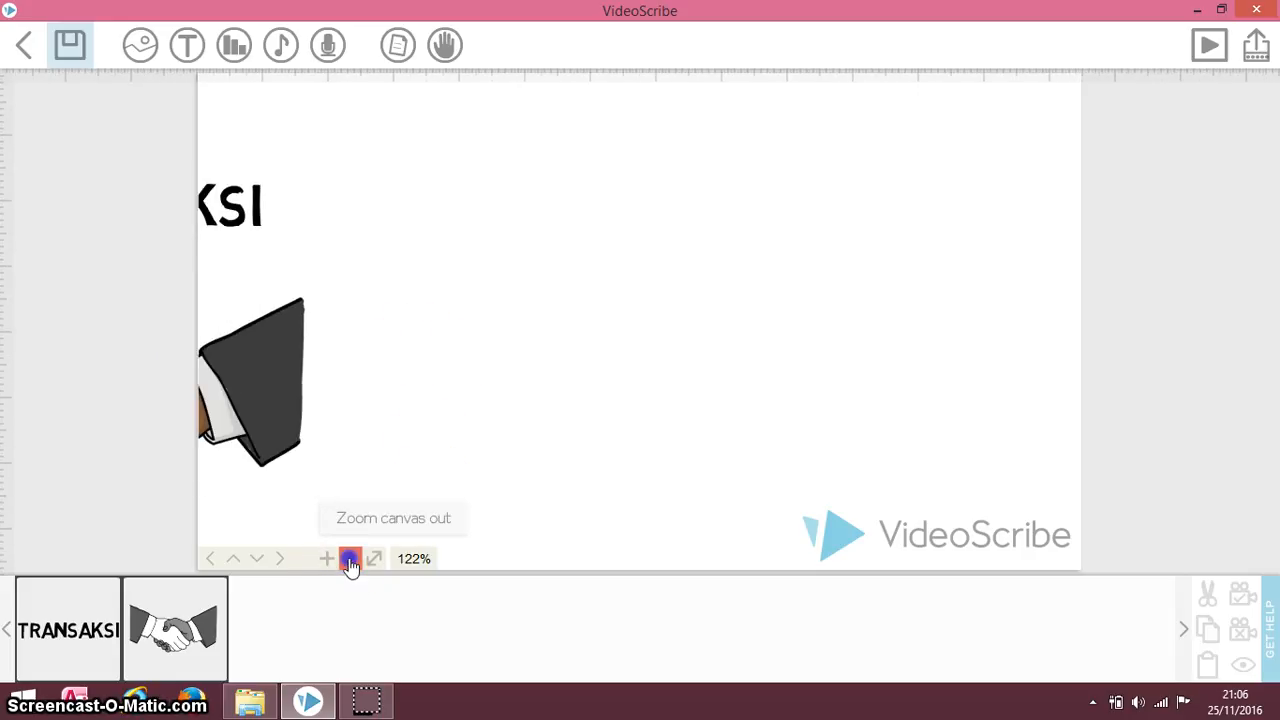
{"action": "left_click", "coordinate": [350, 563]}
{"action": "left_click", "coordinate": [350, 563]}
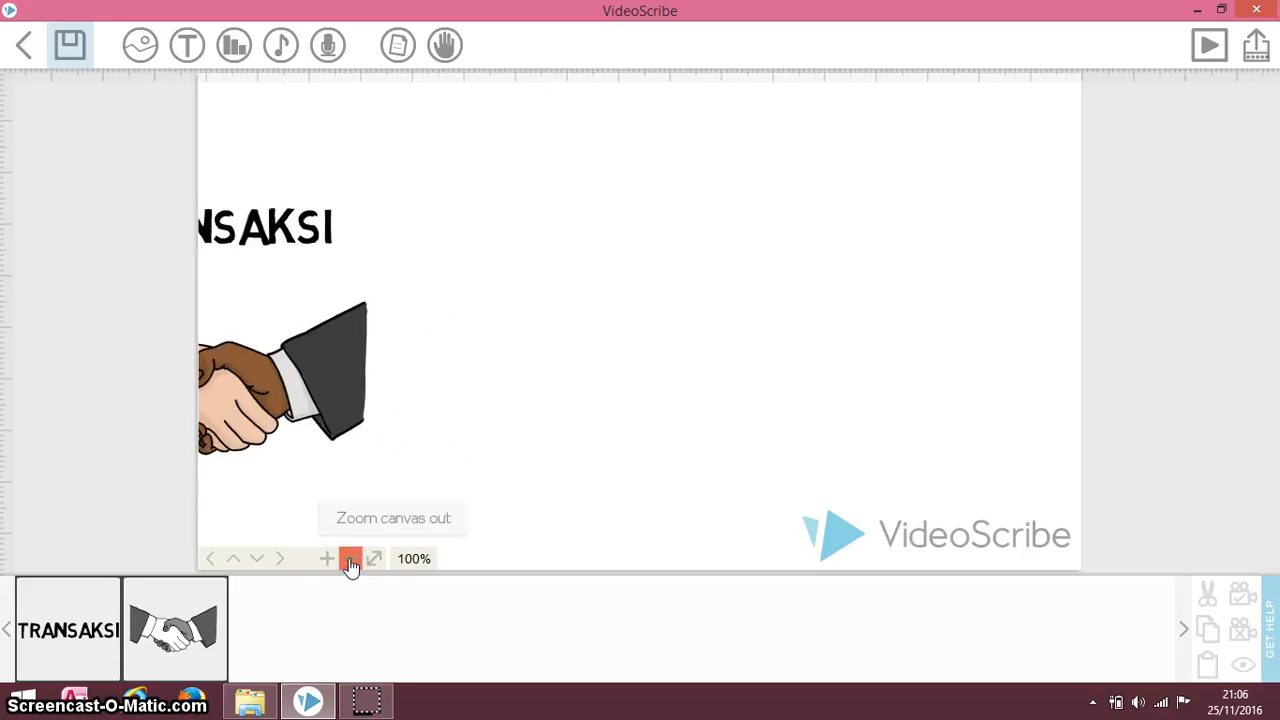
{"action": "left_click", "coordinate": [350, 563]}
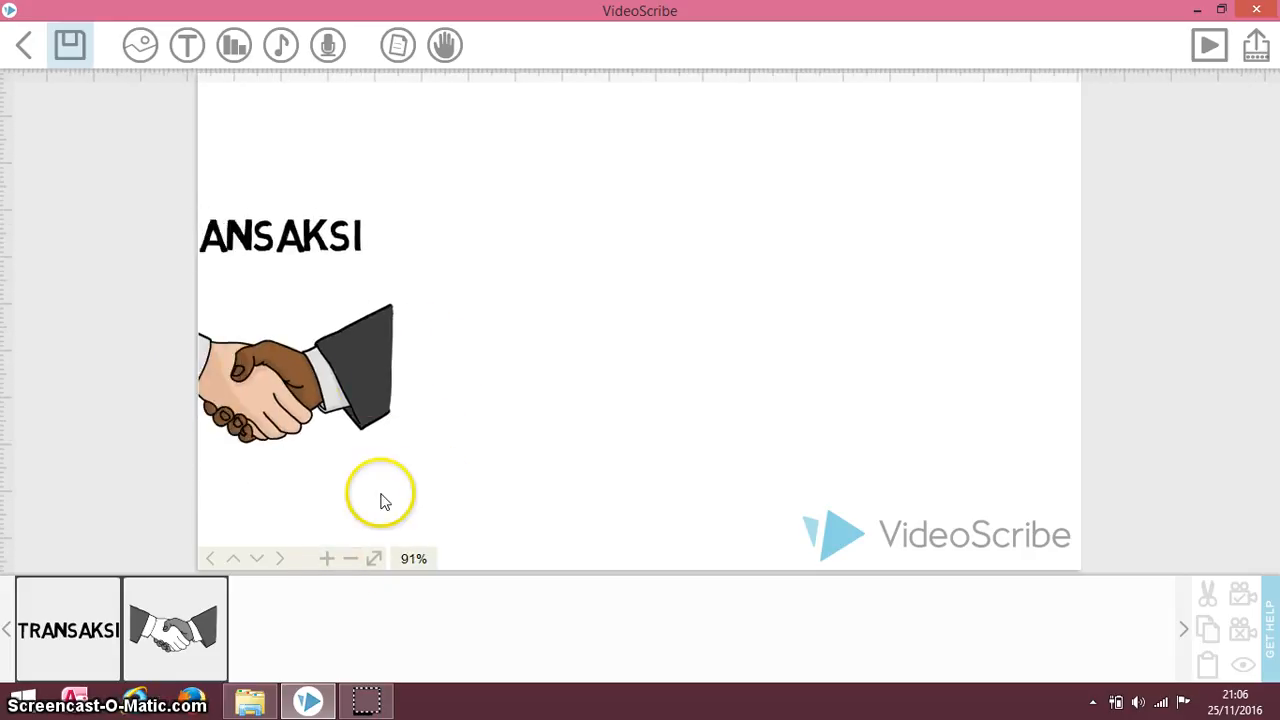
{"action": "left_click", "coordinate": [327, 560]}
{"action": "left_click", "coordinate": [327, 562]}
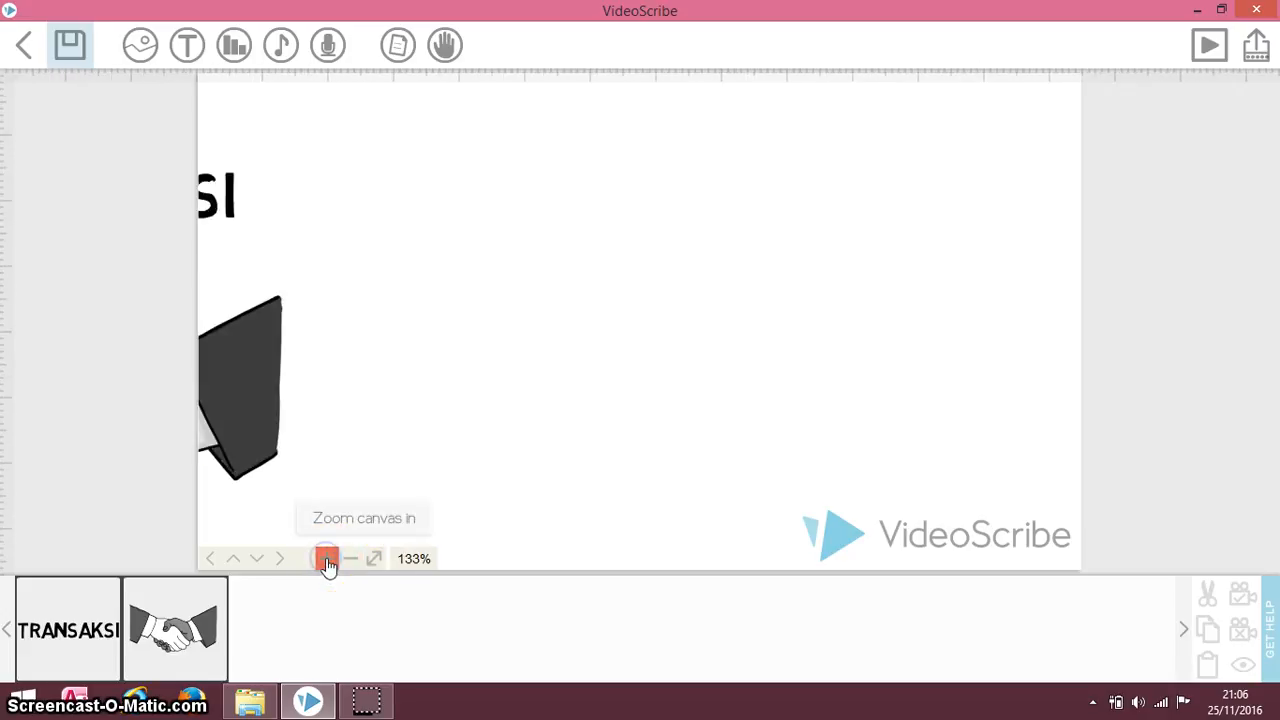
{"action": "left_click", "coordinate": [350, 560]}
{"action": "left_click", "coordinate": [355, 562]}
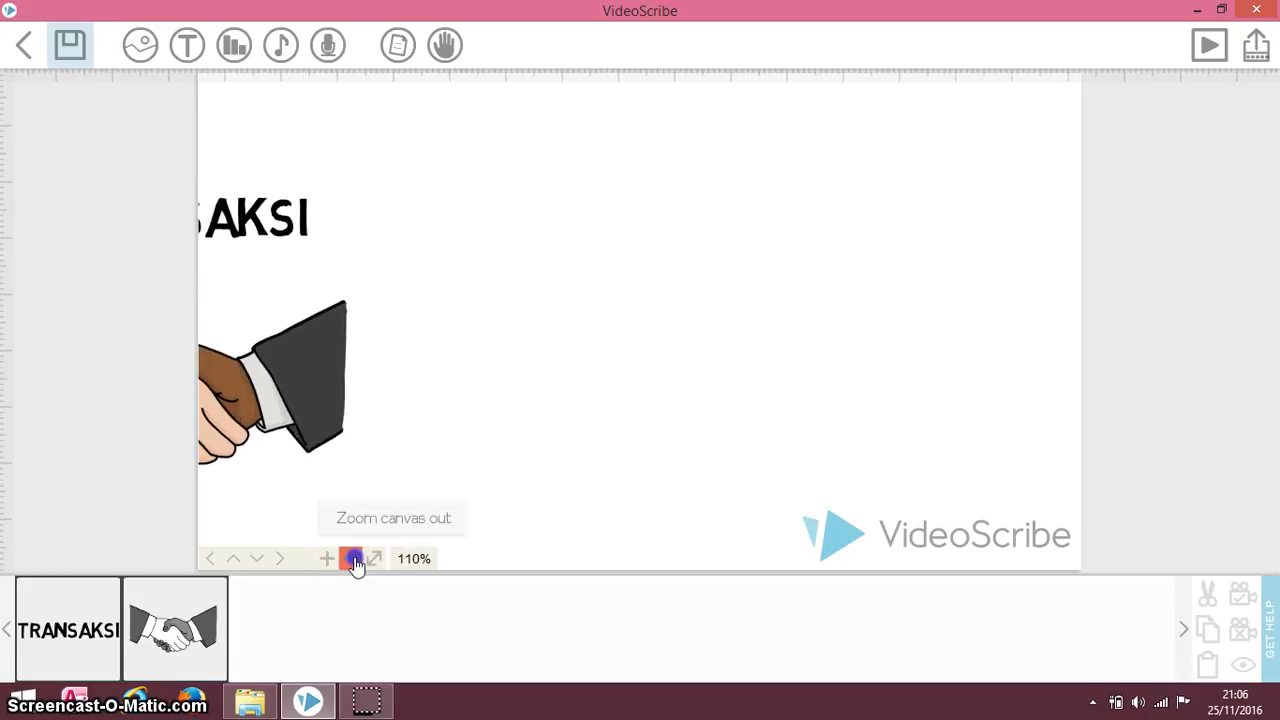
{"action": "left_click", "coordinate": [352, 561]}
{"action": "left_click", "coordinate": [352, 561]}
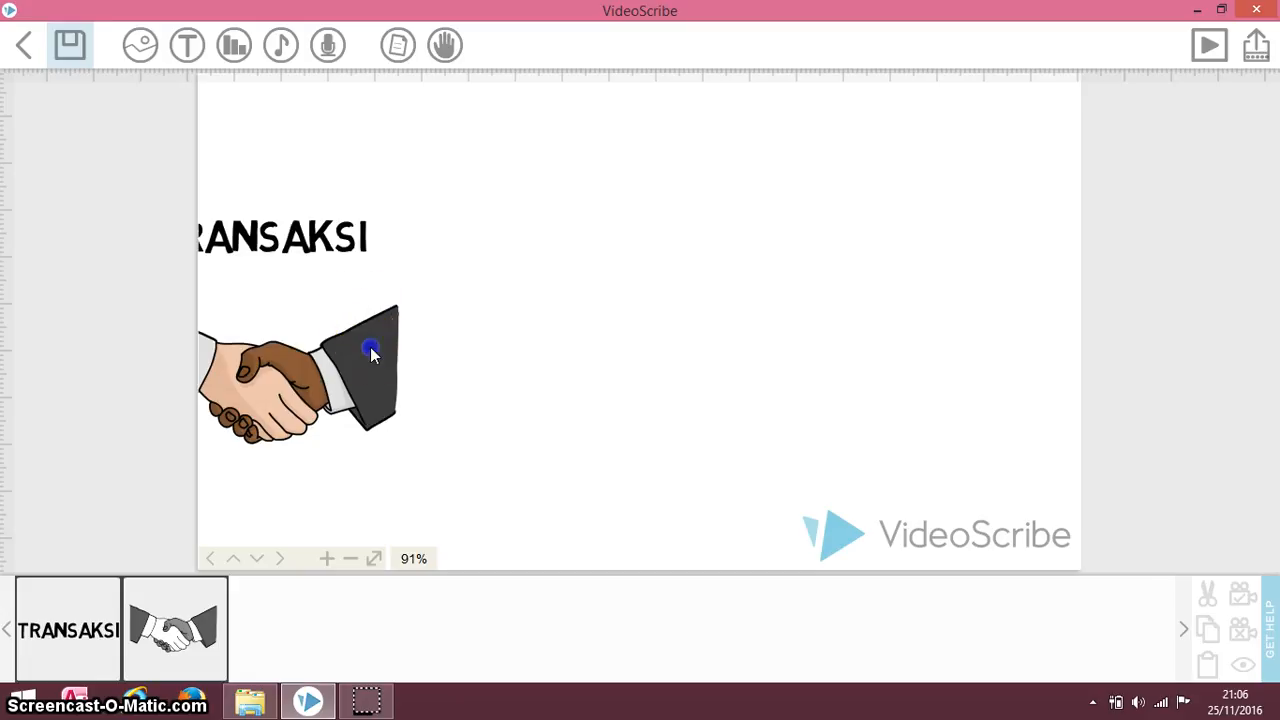
{"action": "left_click_drag", "start_coordinate": [371, 349], "coordinate": [170, 352]}
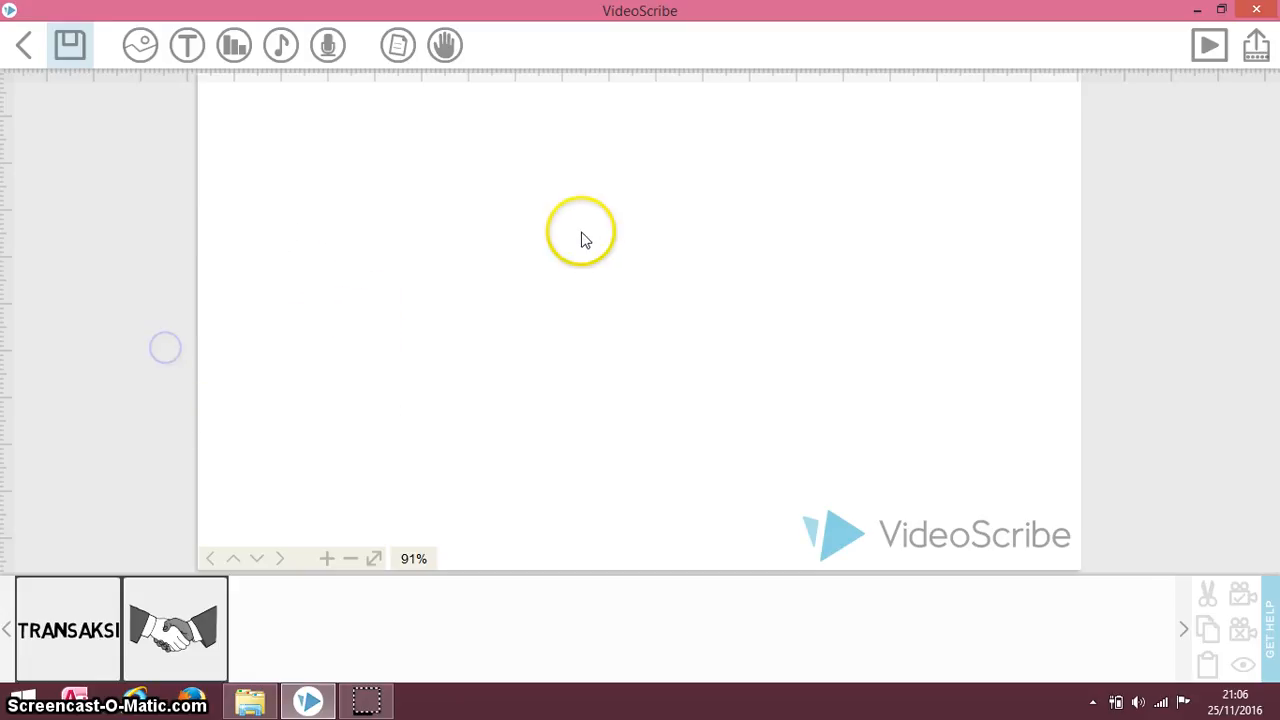
Add the text JENIS JENIS TRANSAKSI in the Basic font and move it to the upper middle of the blank canvas area
{"action": "left_click", "coordinate": [187, 47]}
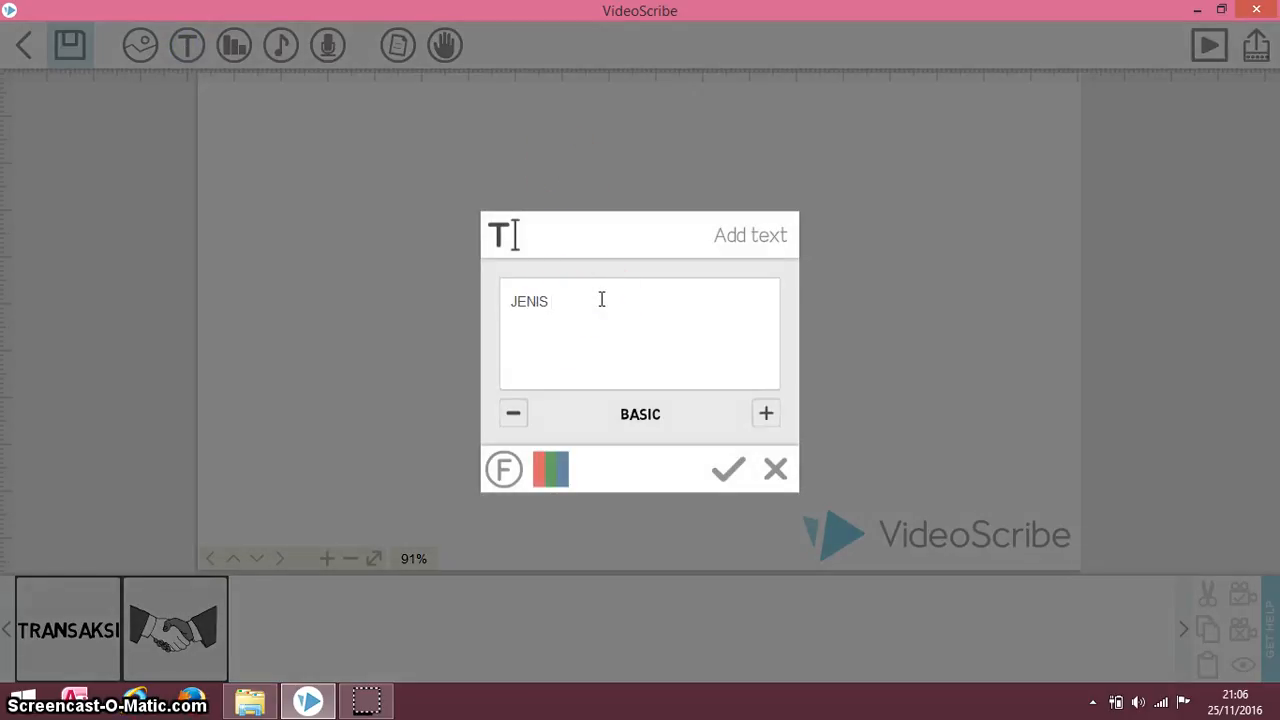
{"action": "type", "text": "JENIS JENIS TRANSAKSI"}
{"action": "left_click", "coordinate": [725, 482]}
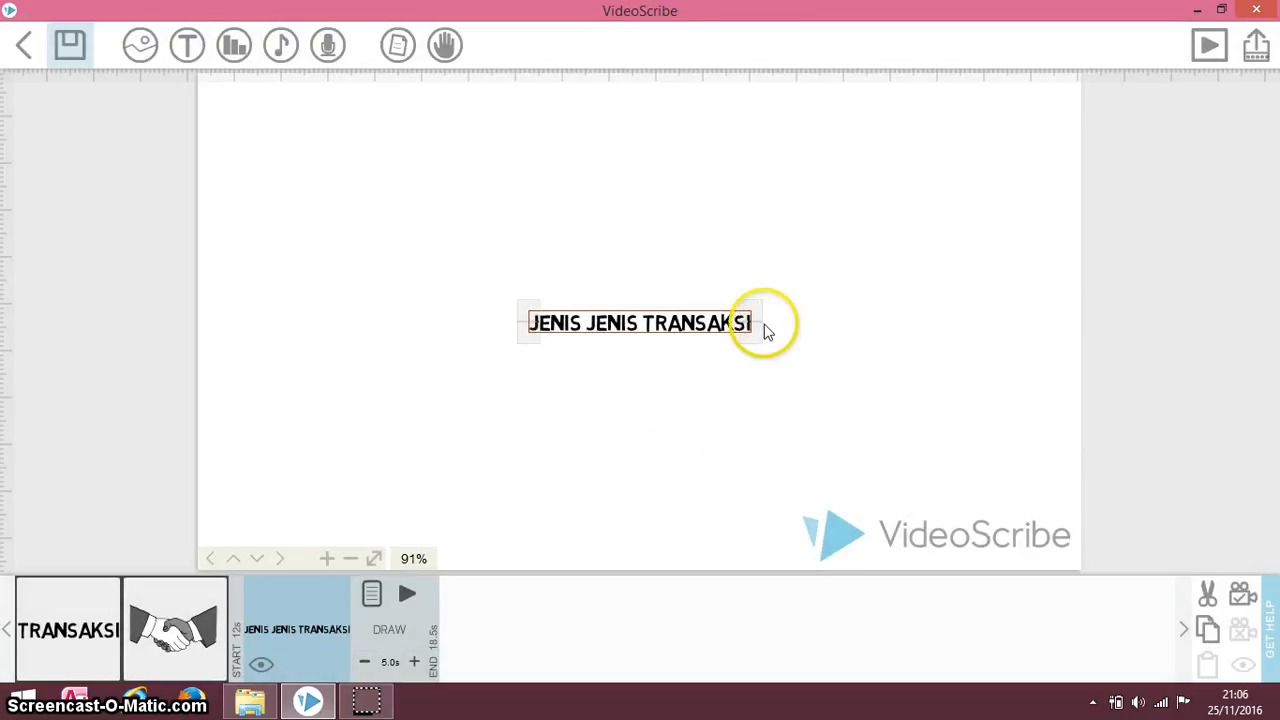
{"action": "left_click", "coordinate": [642, 325]}
{"action": "left_click_drag", "start_coordinate": [640, 322], "coordinate": [634, 233]}
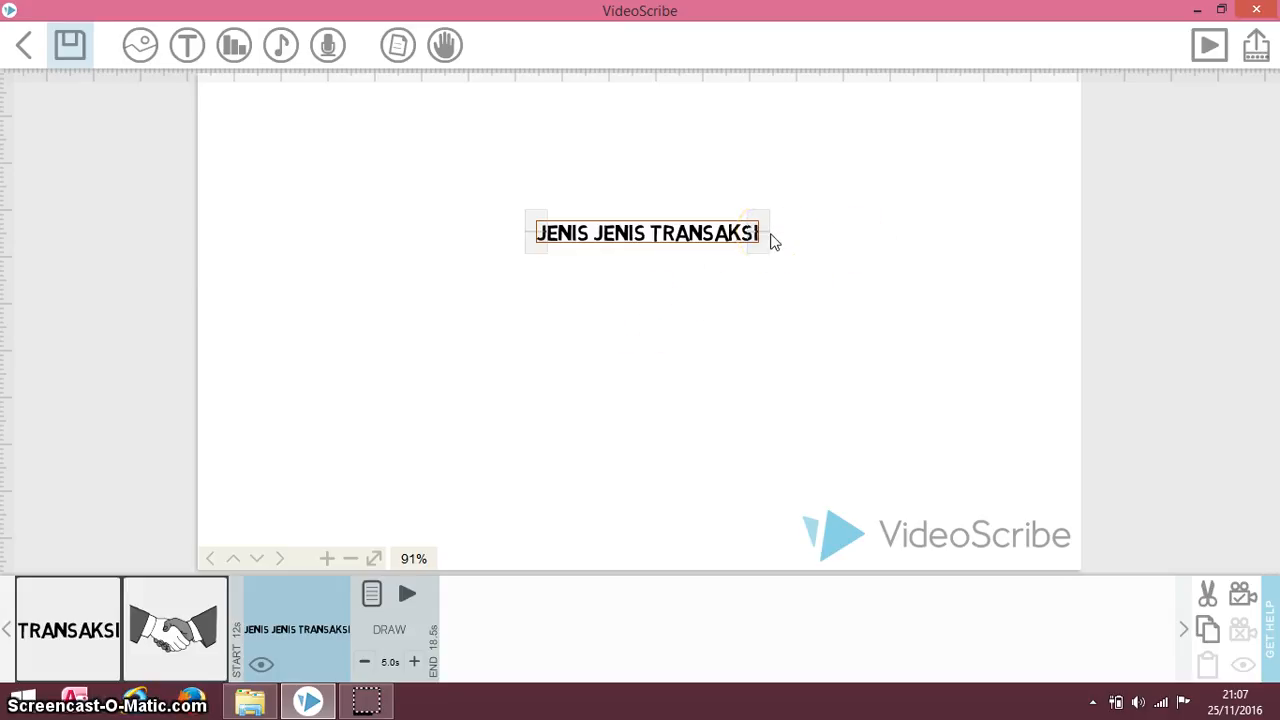
{"action": "left_click", "coordinate": [768, 238]}
{"action": "left_click", "coordinate": [180, 566]}
{"action": "left_click", "coordinate": [280, 640]}
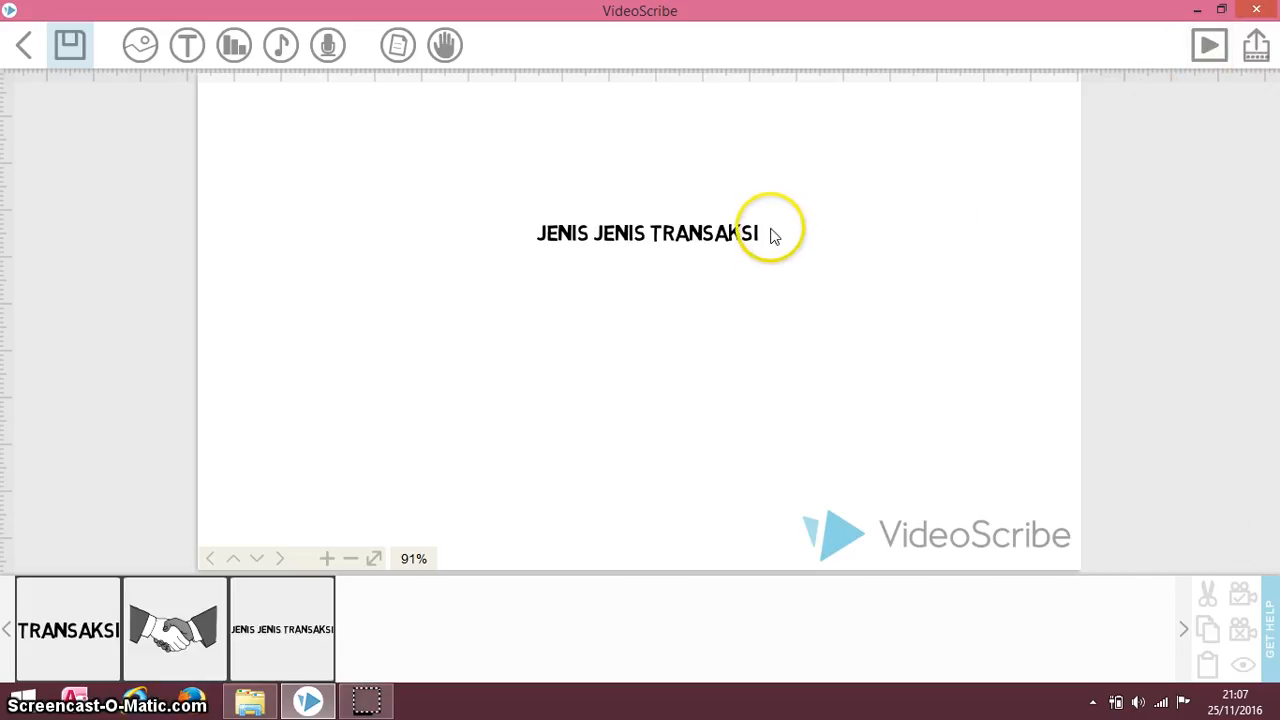
Delete the JENIS JENIS TRANSAKSI text element from the scribe
{"action": "left_click", "coordinate": [186, 46]}
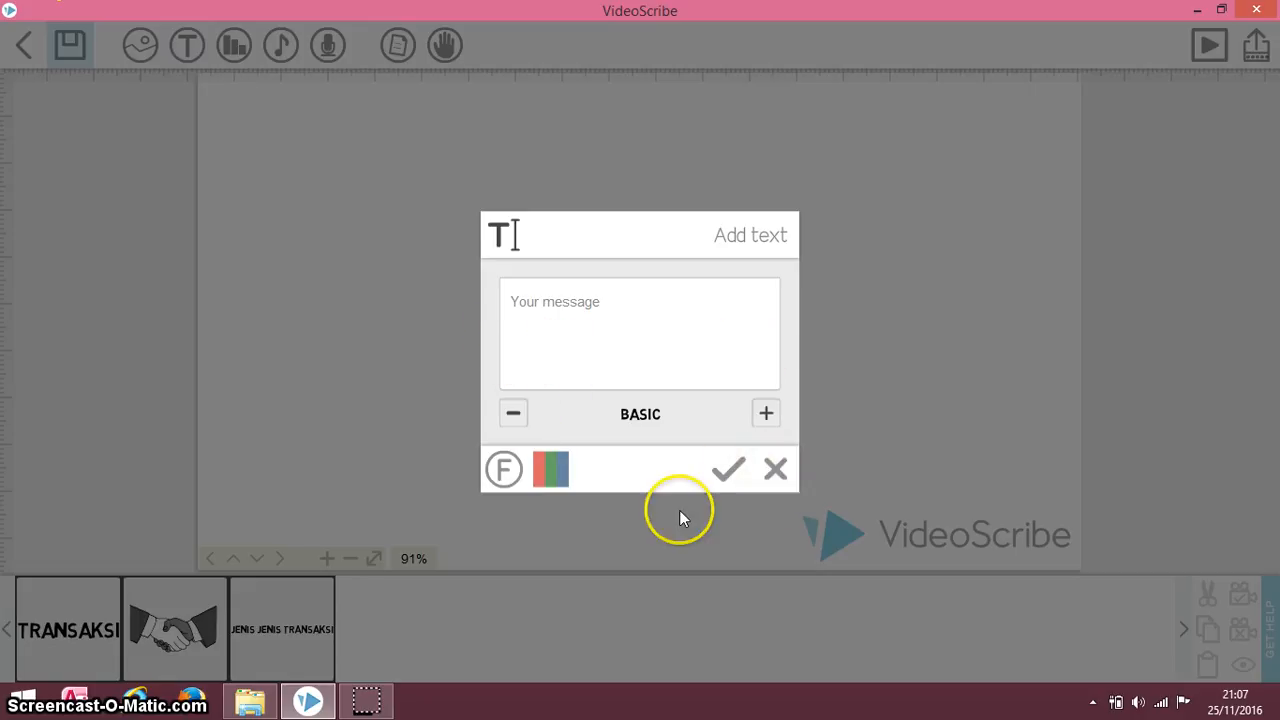
{"action": "left_click", "coordinate": [306, 620]}
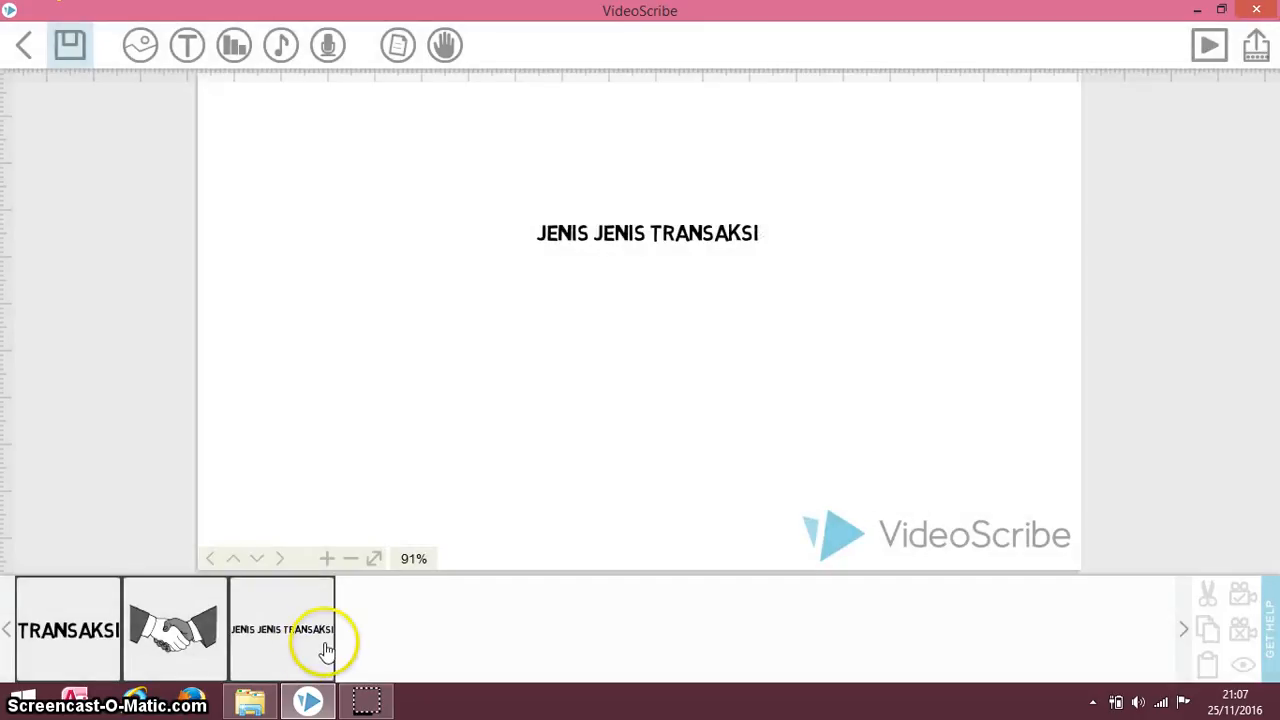
{"action": "left_click", "coordinate": [285, 637]}
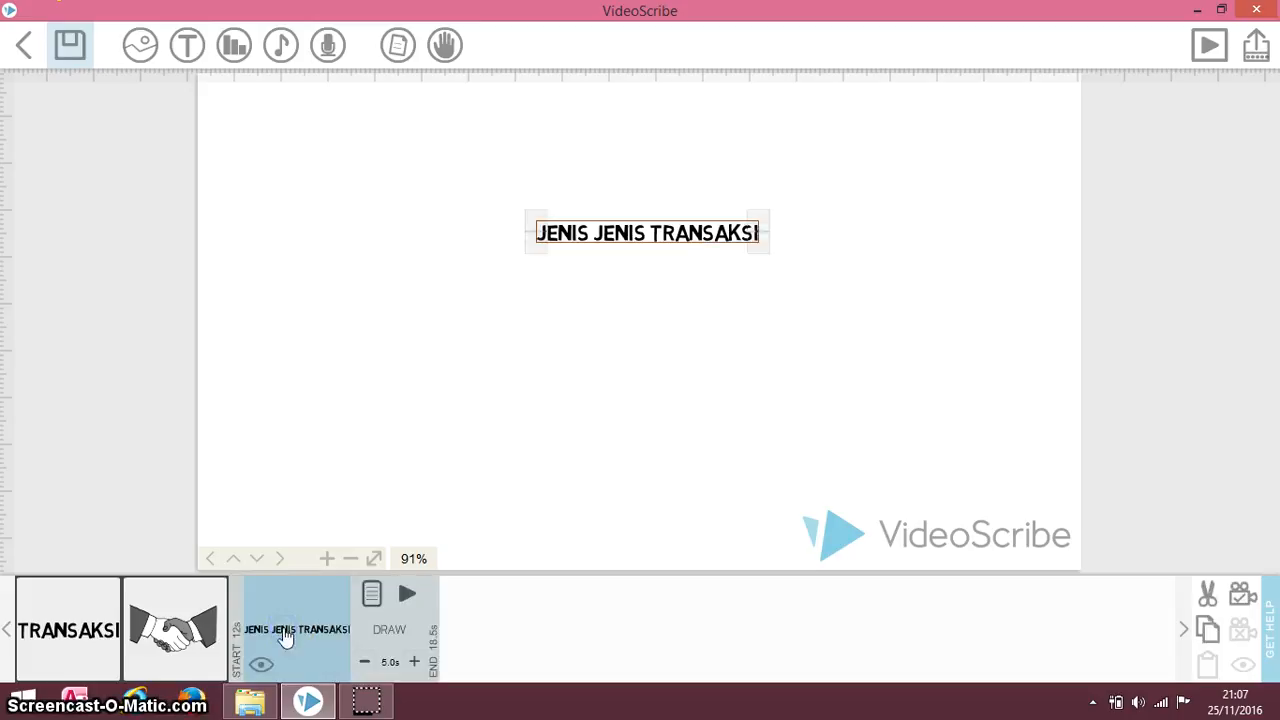
{"action": "key", "text": "Delete"}
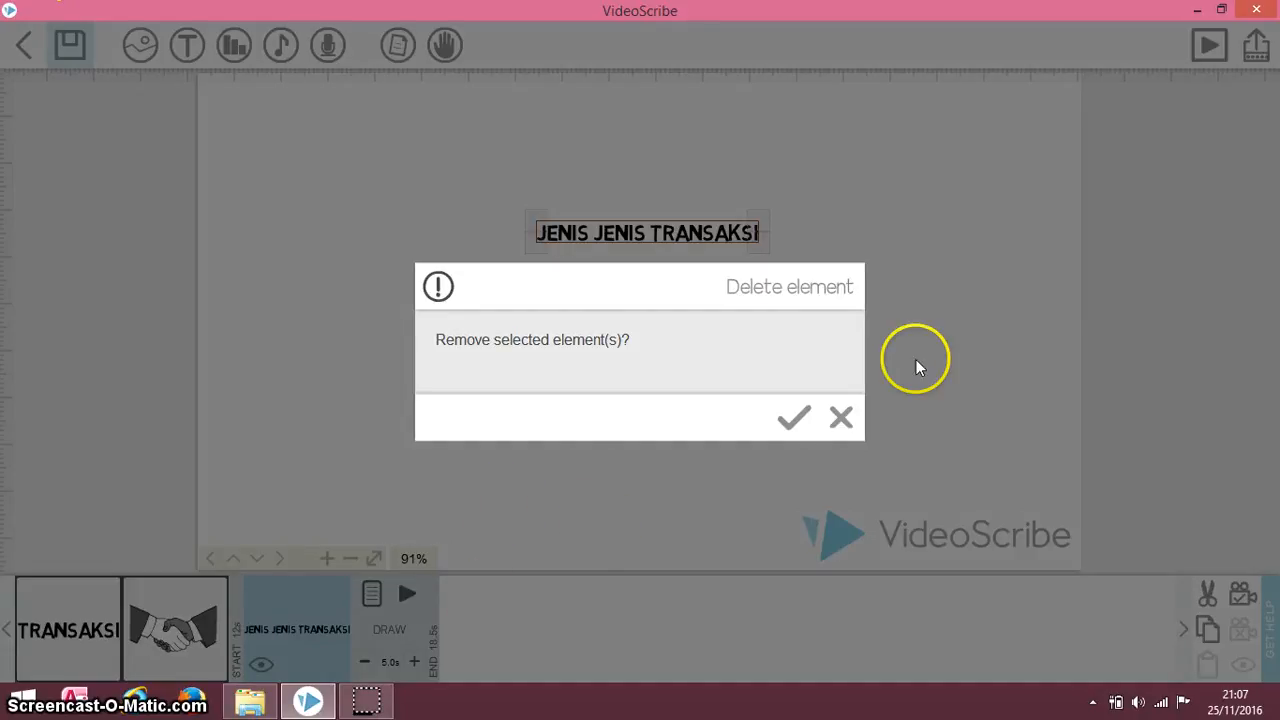
{"action": "left_click", "coordinate": [793, 418]}
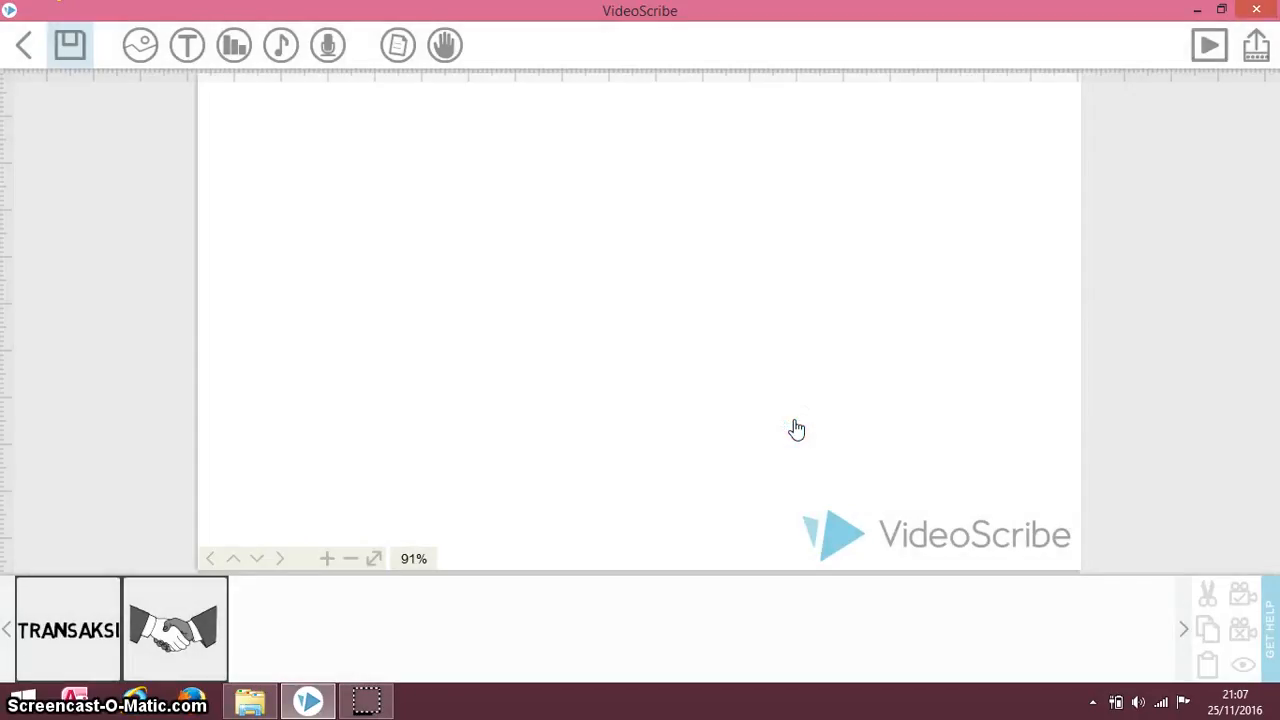
Add the image of two hands holding a blank board to the canvas and use Draw as its animation type
{"action": "left_click", "coordinate": [142, 48]}
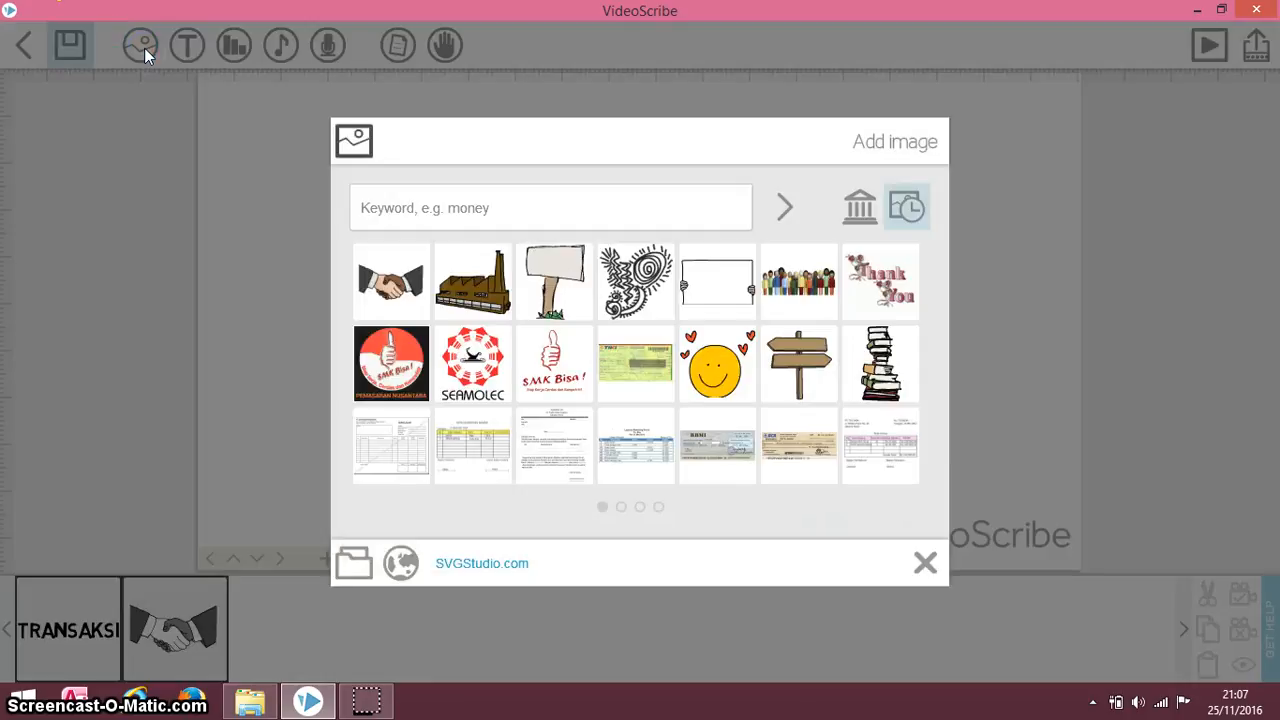
{"action": "left_click", "coordinate": [722, 290]}
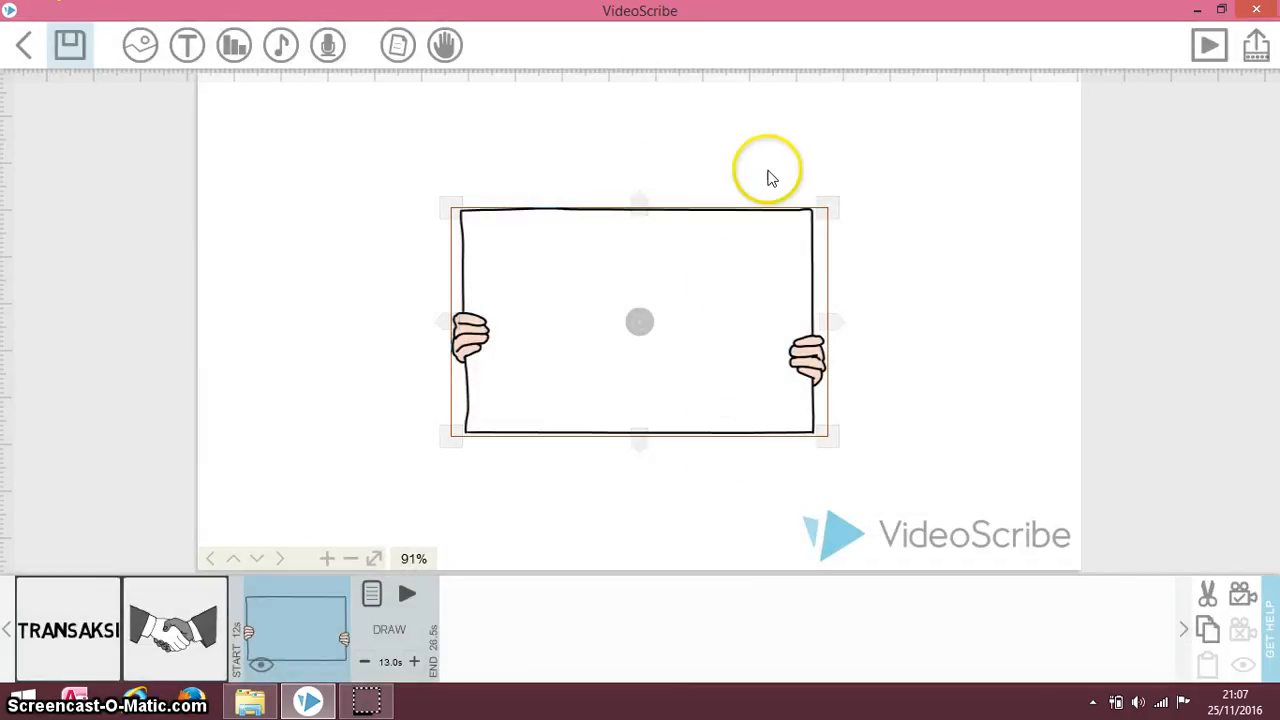
{"action": "left_click", "coordinate": [372, 596]}
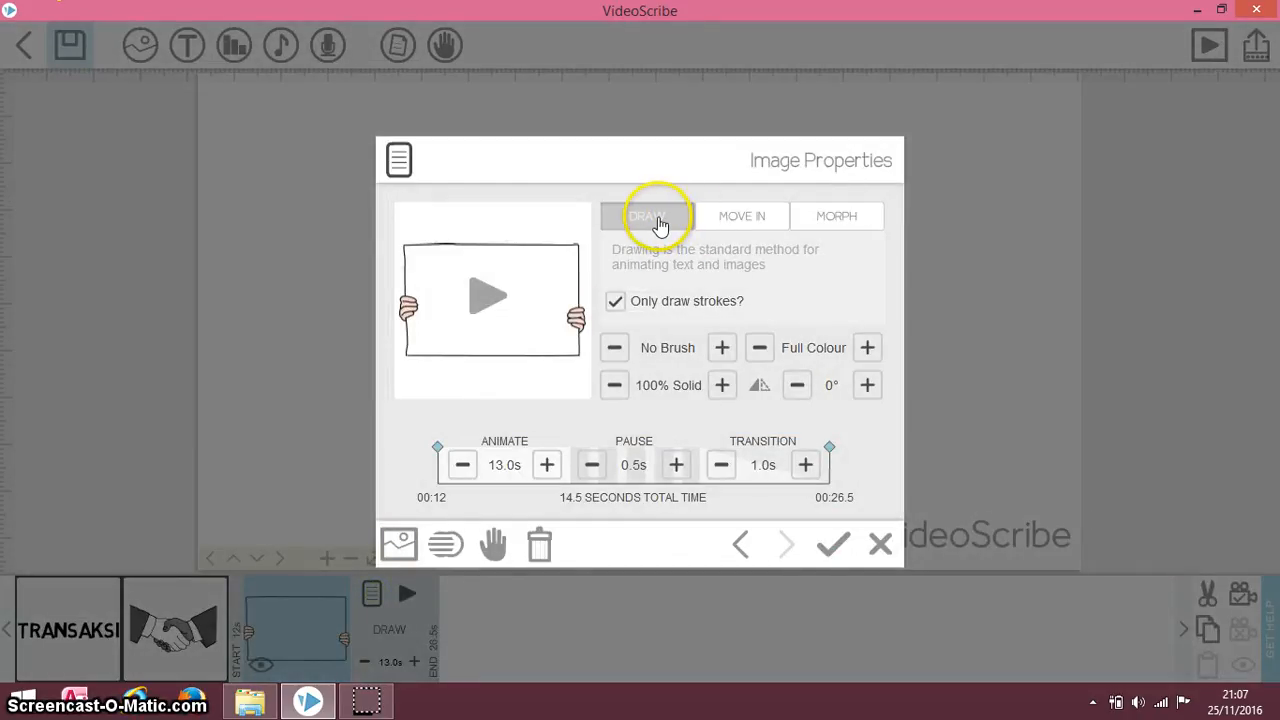
{"action": "left_click", "coordinate": [659, 224]}
{"action": "left_click", "coordinate": [643, 226]}
Shorten the board image's Animate time to 8.5 seconds and apply the image properties
{"action": "left_click", "coordinate": [464, 466]}
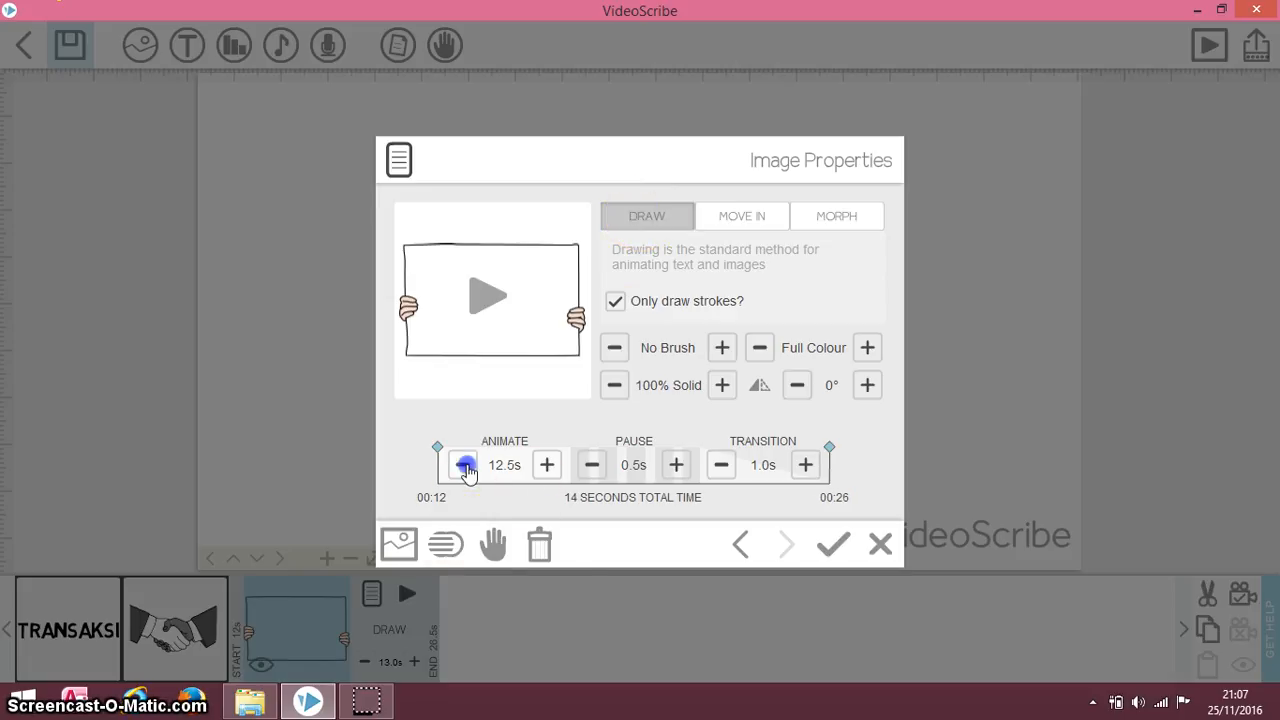
{"action": "left_click", "coordinate": [465, 466]}
{"action": "left_click", "coordinate": [465, 466]}
{"action": "left_click", "coordinate": [465, 466]}
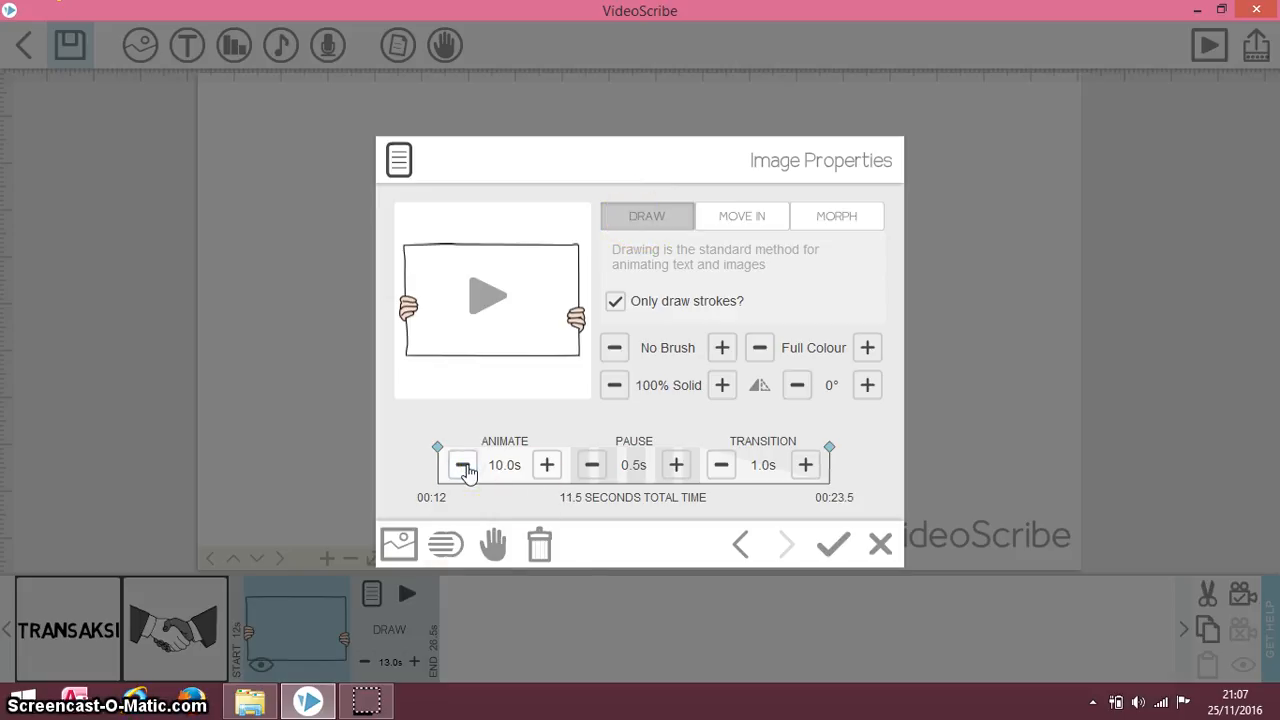
{"action": "left_click", "coordinate": [465, 466]}
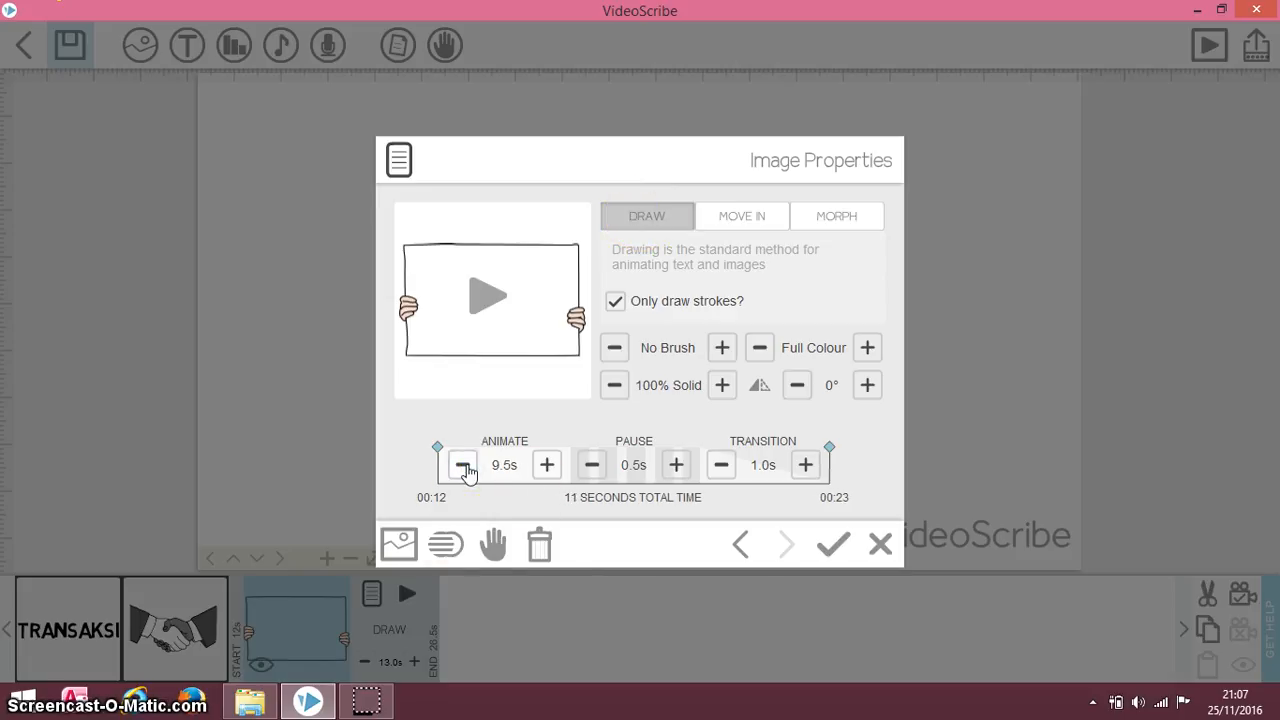
{"action": "left_click", "coordinate": [465, 466]}
{"action": "left_click", "coordinate": [465, 466]}
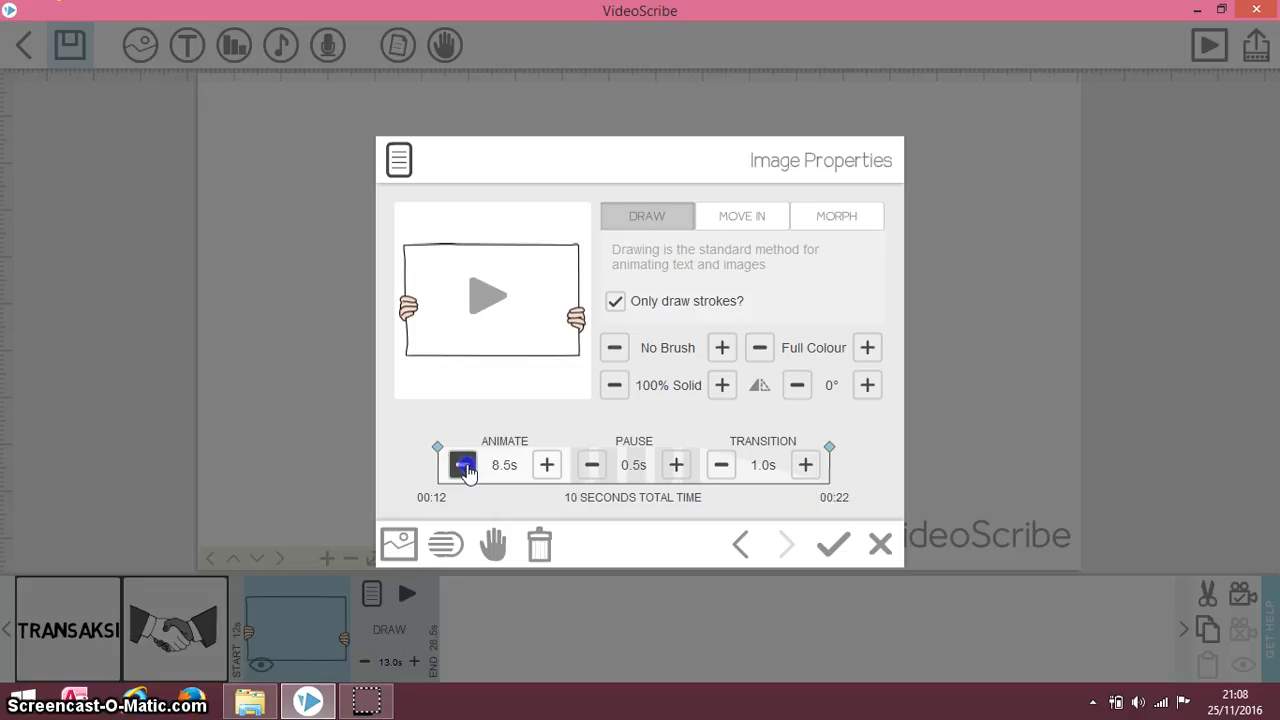
{"action": "left_click", "coordinate": [830, 552]}
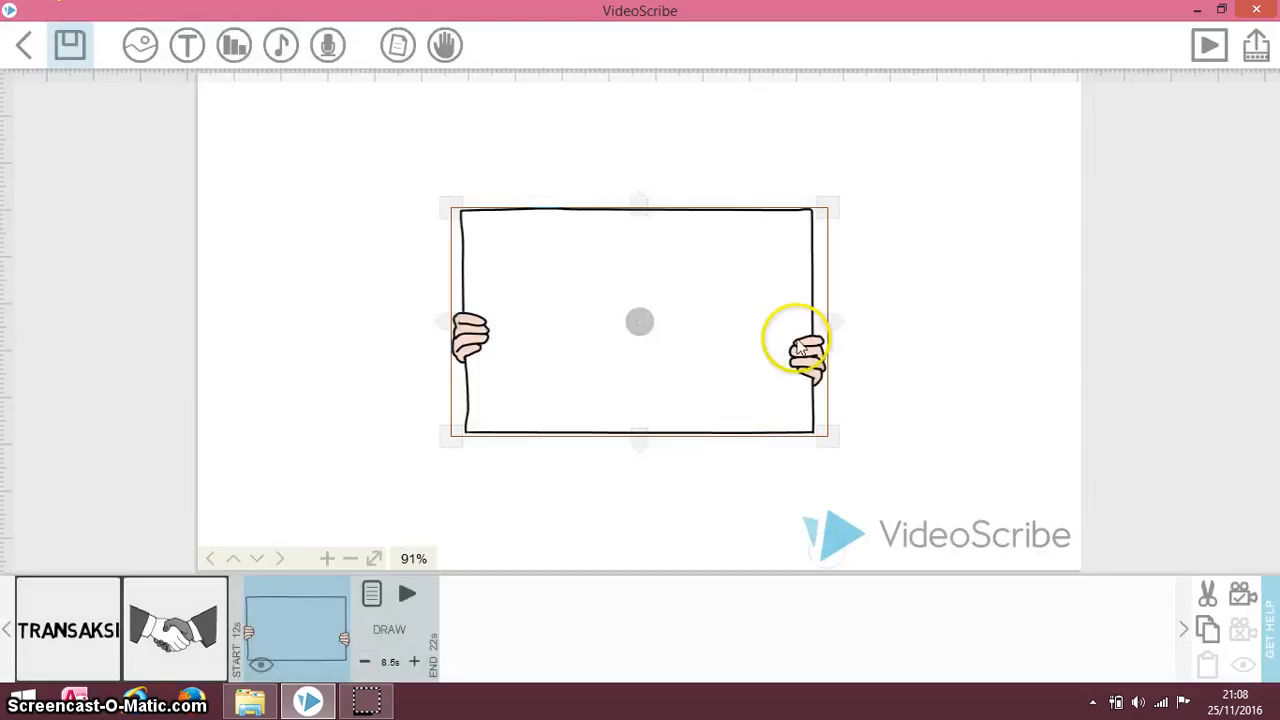
Enlarge the board image to fill most of the canvas height and set its camera to the current canvas position
{"action": "left_click_drag", "start_coordinate": [830, 207], "coordinate": [920, 100]}
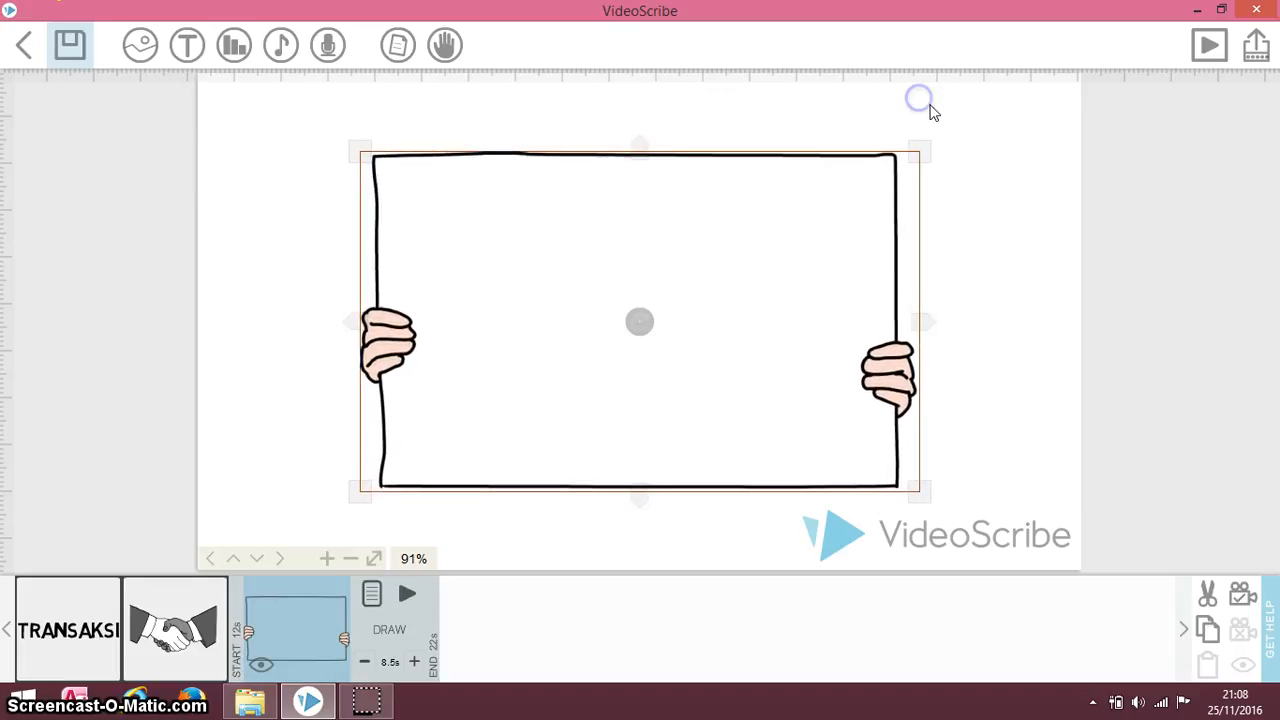
{"action": "left_click", "coordinate": [778, 255]}
{"action": "left_click", "coordinate": [1243, 594]}
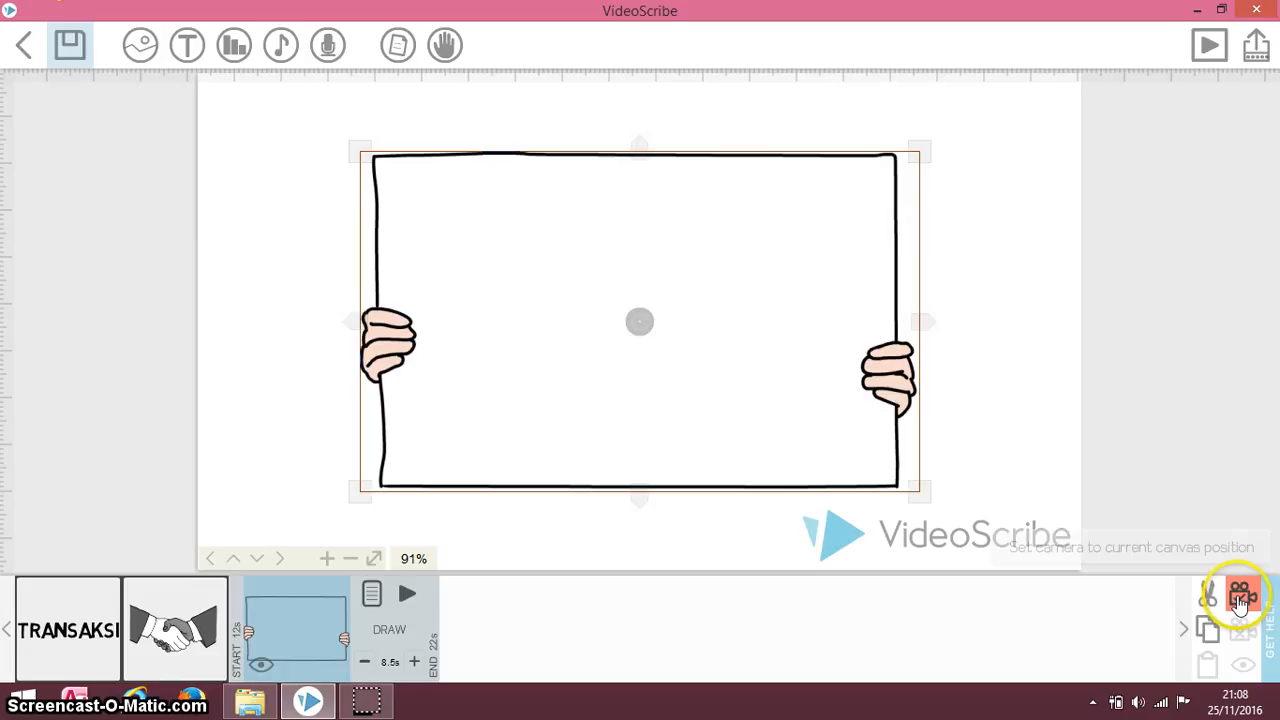
Add Basic-font text on three lines: JENIS JENIS TRANSAKSI, 1.TRANSAKSI INTERNAL, 2.TRANSAKSI EKSTERNAL
{"action": "left_click", "coordinate": [187, 45]}
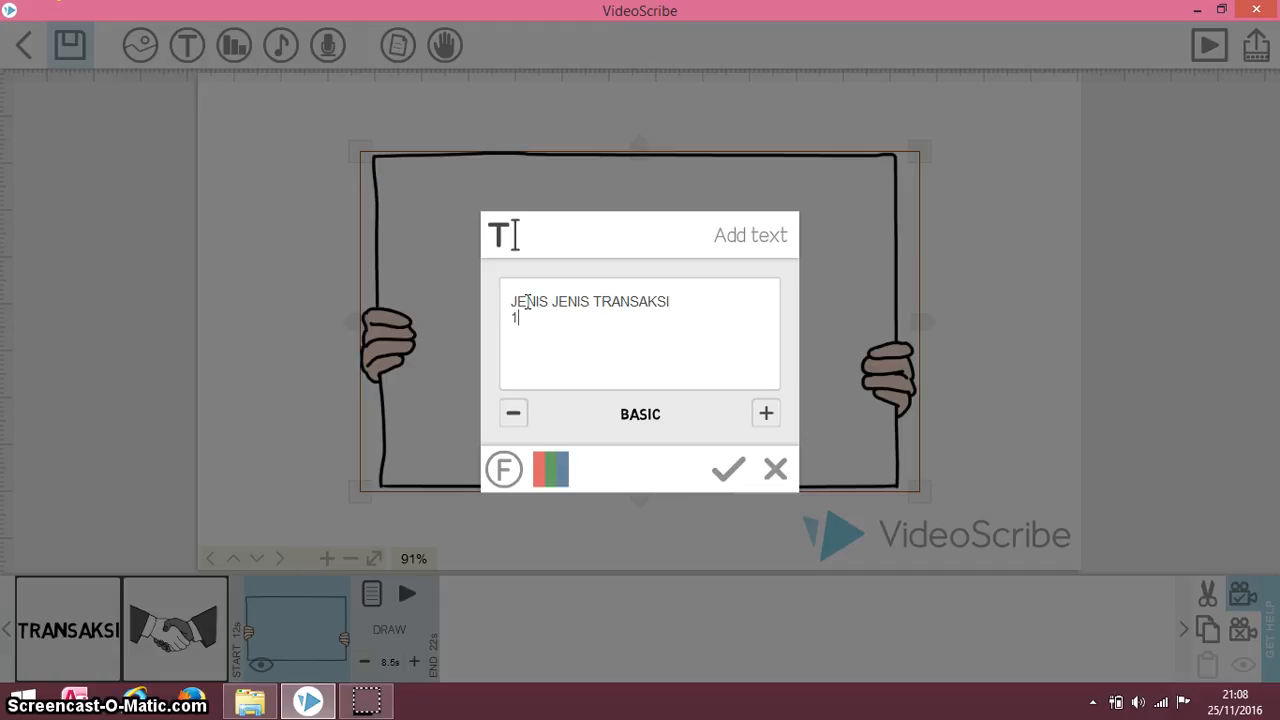
{"action": "type", "text": "SAKSI INTERNAL"}
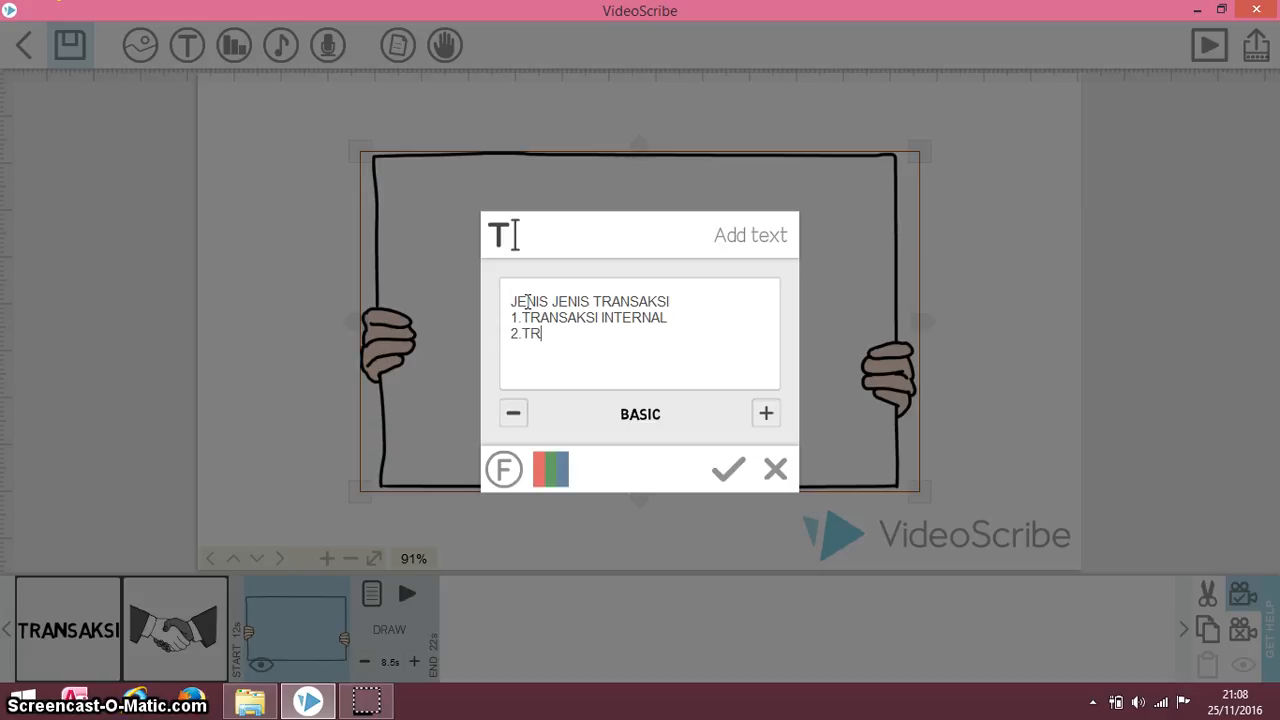
{"action": "type", "text": "KSI EKSTERNAL"}
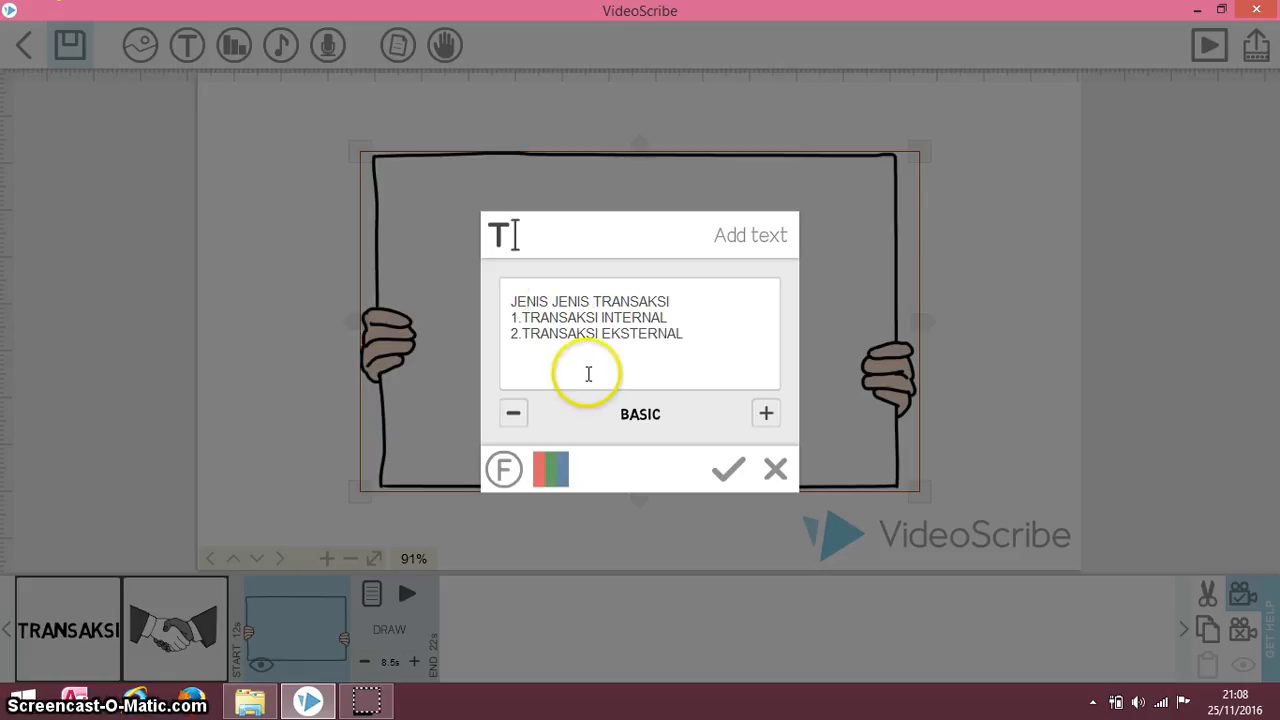
{"action": "left_click", "coordinate": [727, 493]}
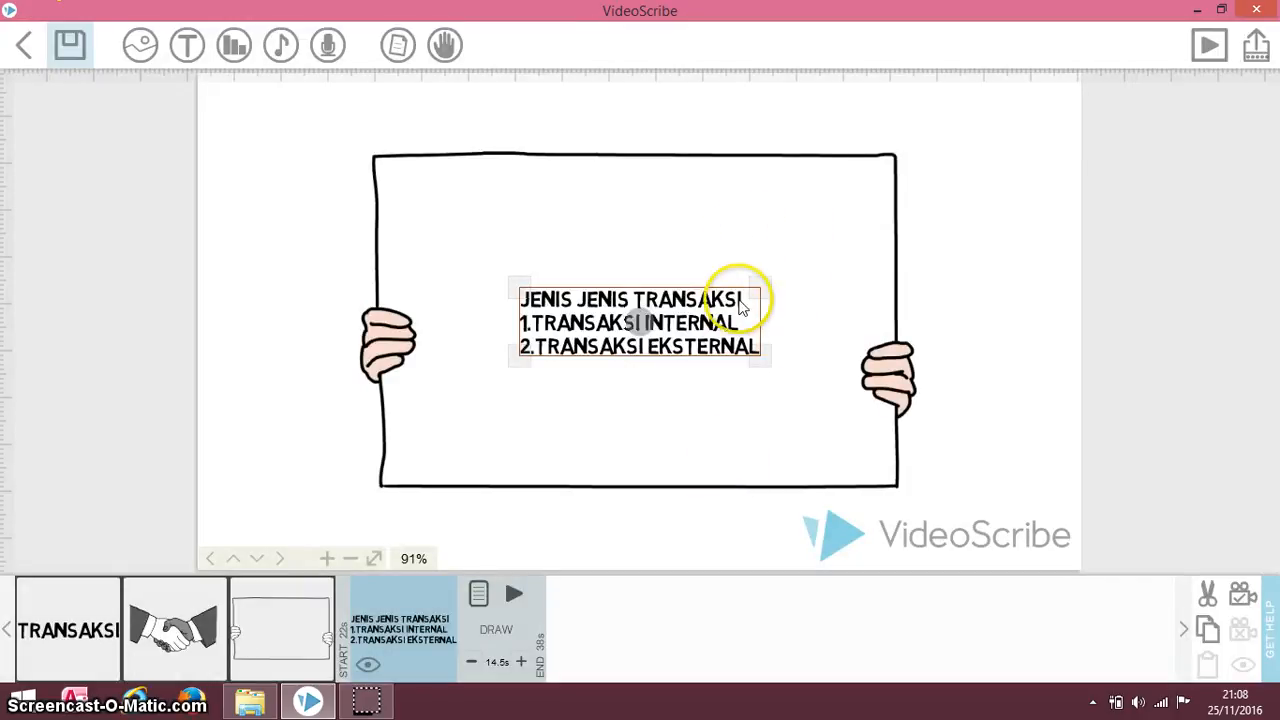
Enlarge the three-line text to span nearly the board's full width, and select the board image together with it
{"action": "left_click_drag", "start_coordinate": [757, 286], "coordinate": [794, 260]}
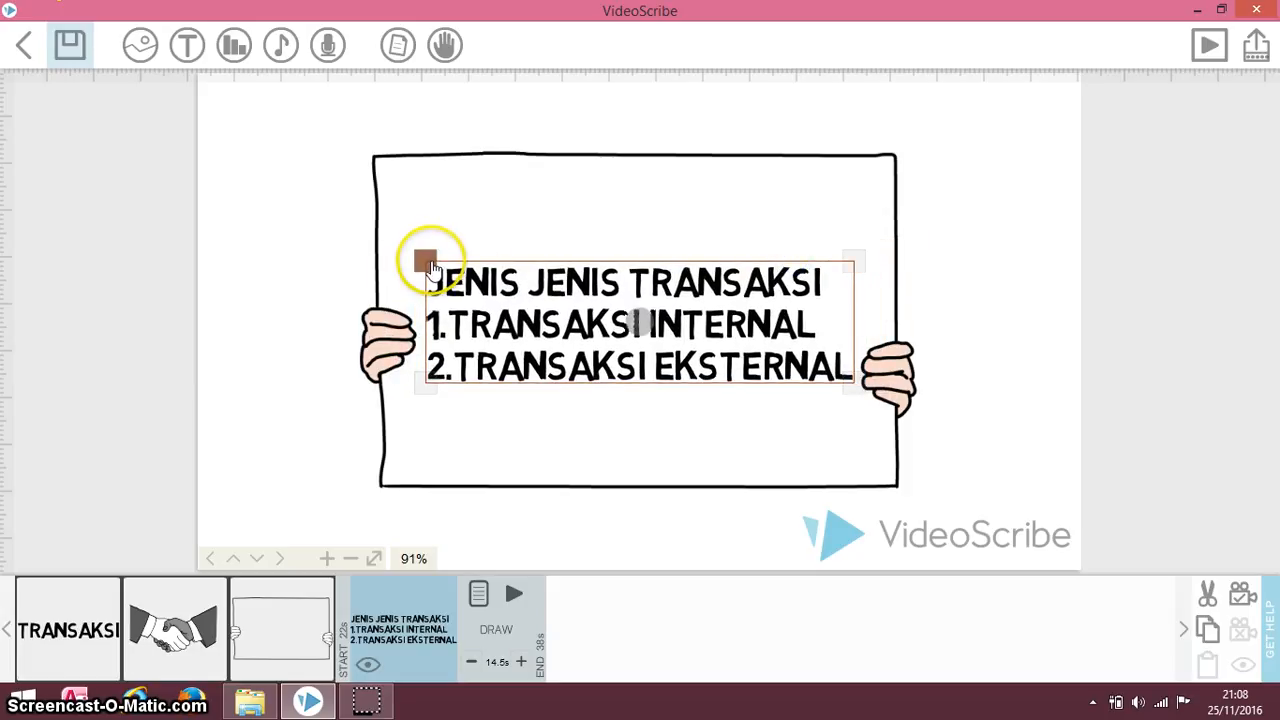
{"action": "left_click_drag", "start_coordinate": [428, 264], "coordinate": [430, 258]}
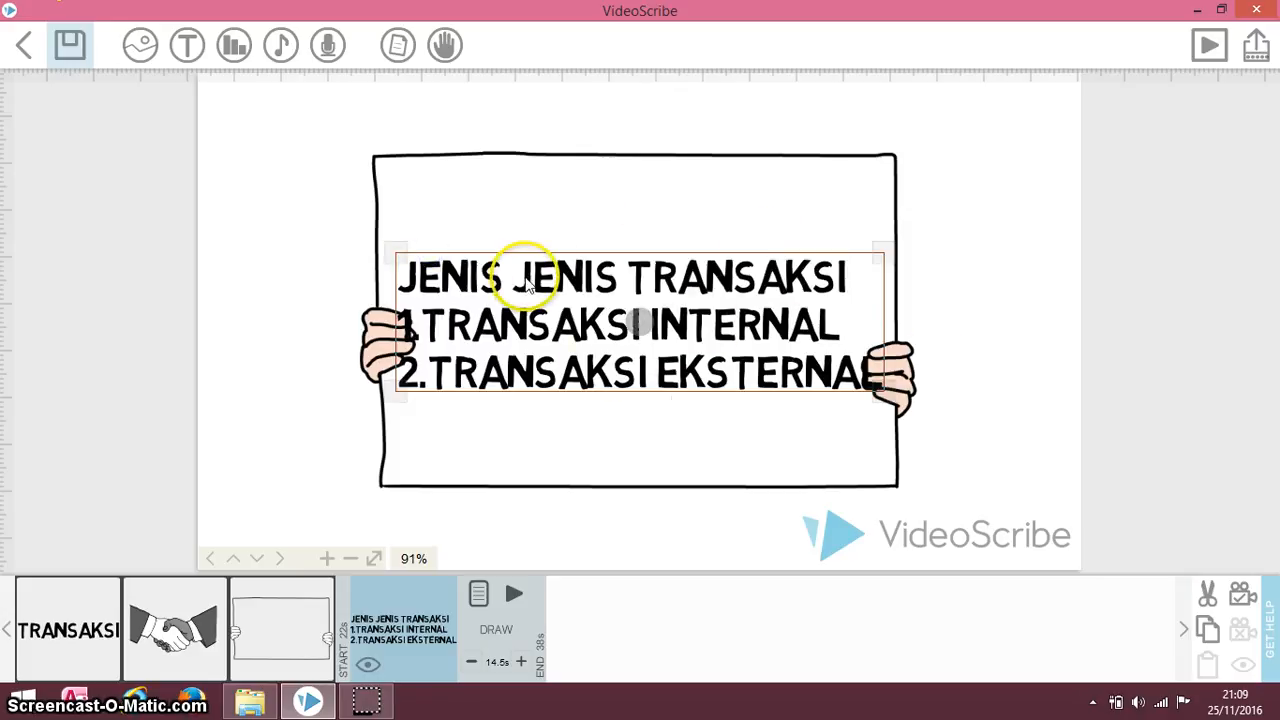
{"action": "left_click", "coordinate": [524, 279]}
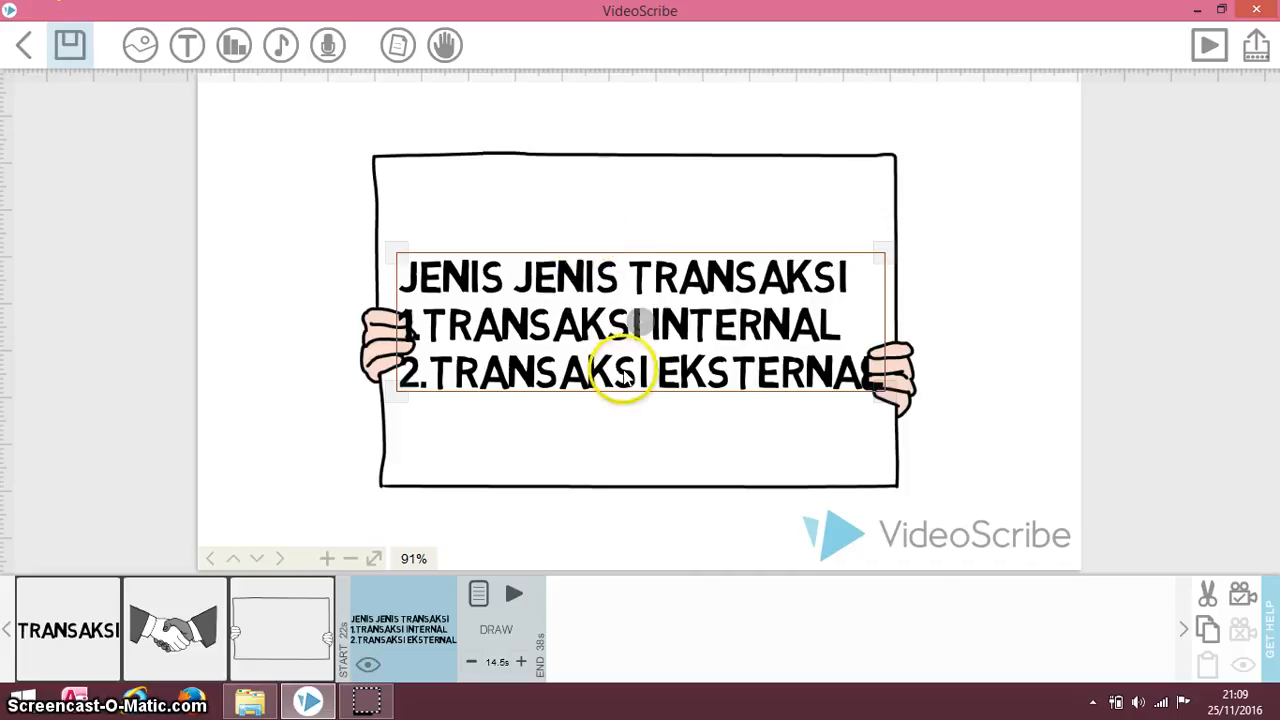
{"action": "left_click", "coordinate": [558, 200]}
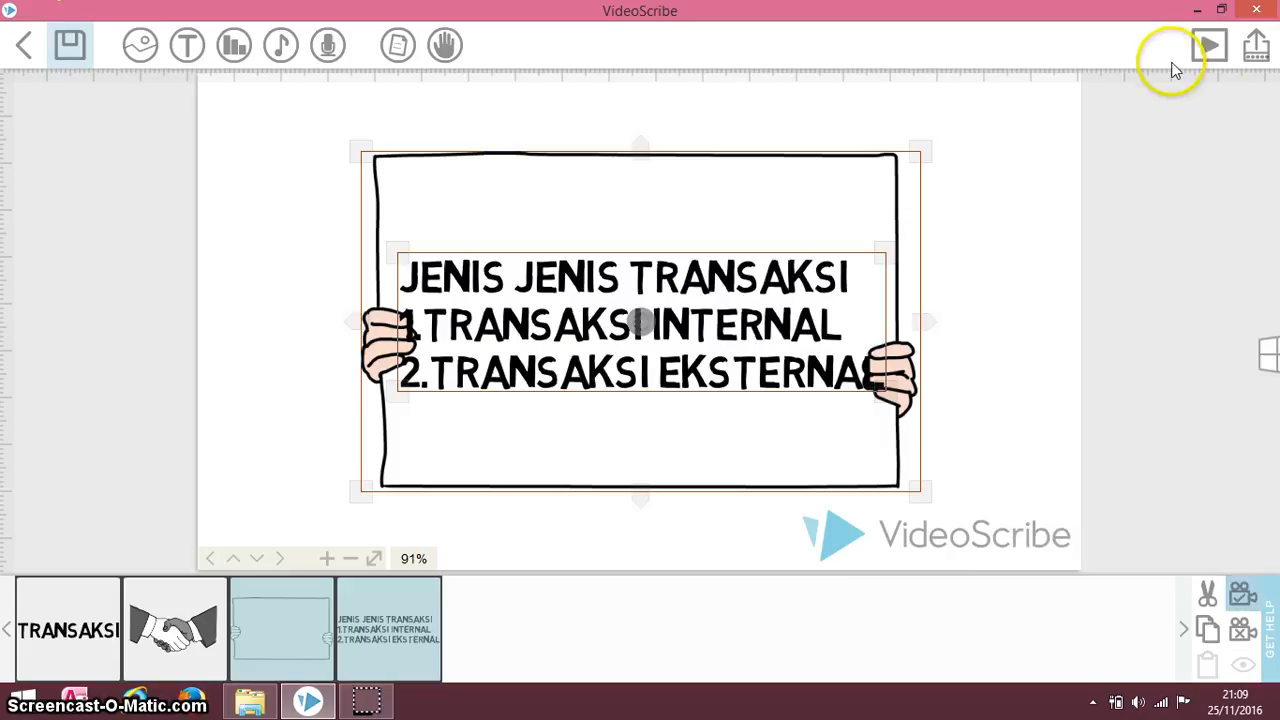
Preview the scribe
{"action": "left_click", "coordinate": [1210, 47]}
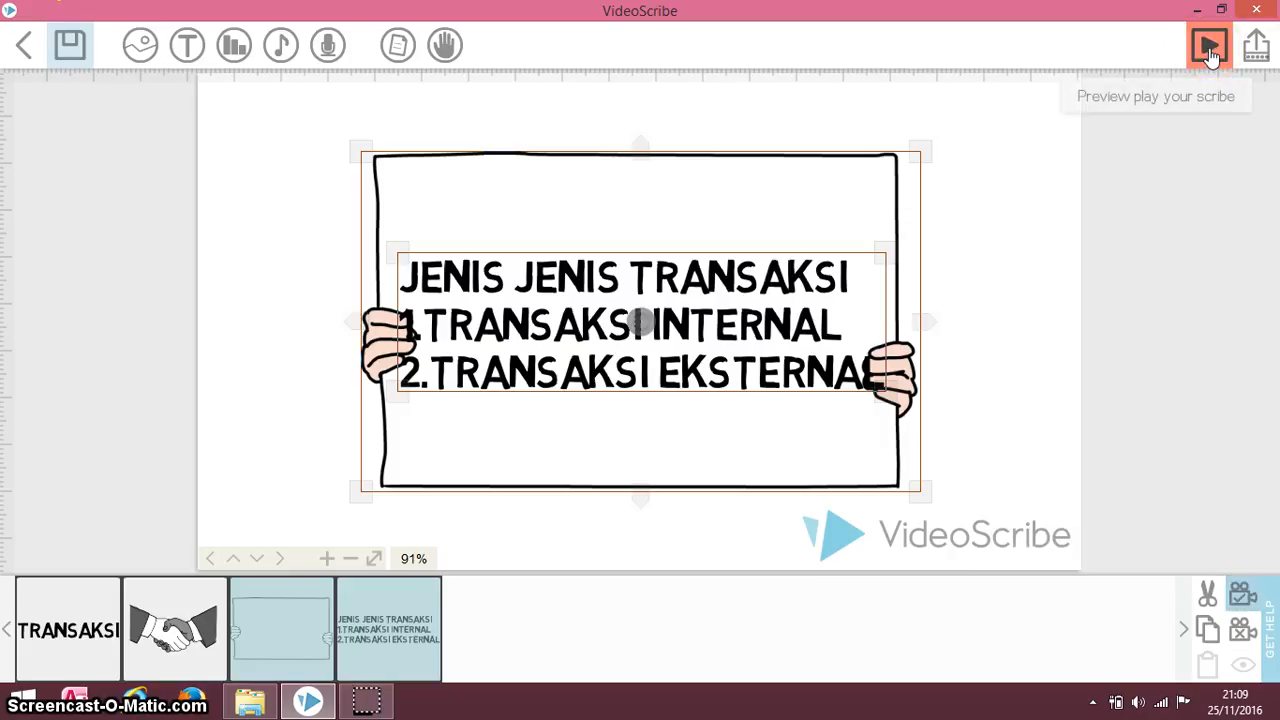